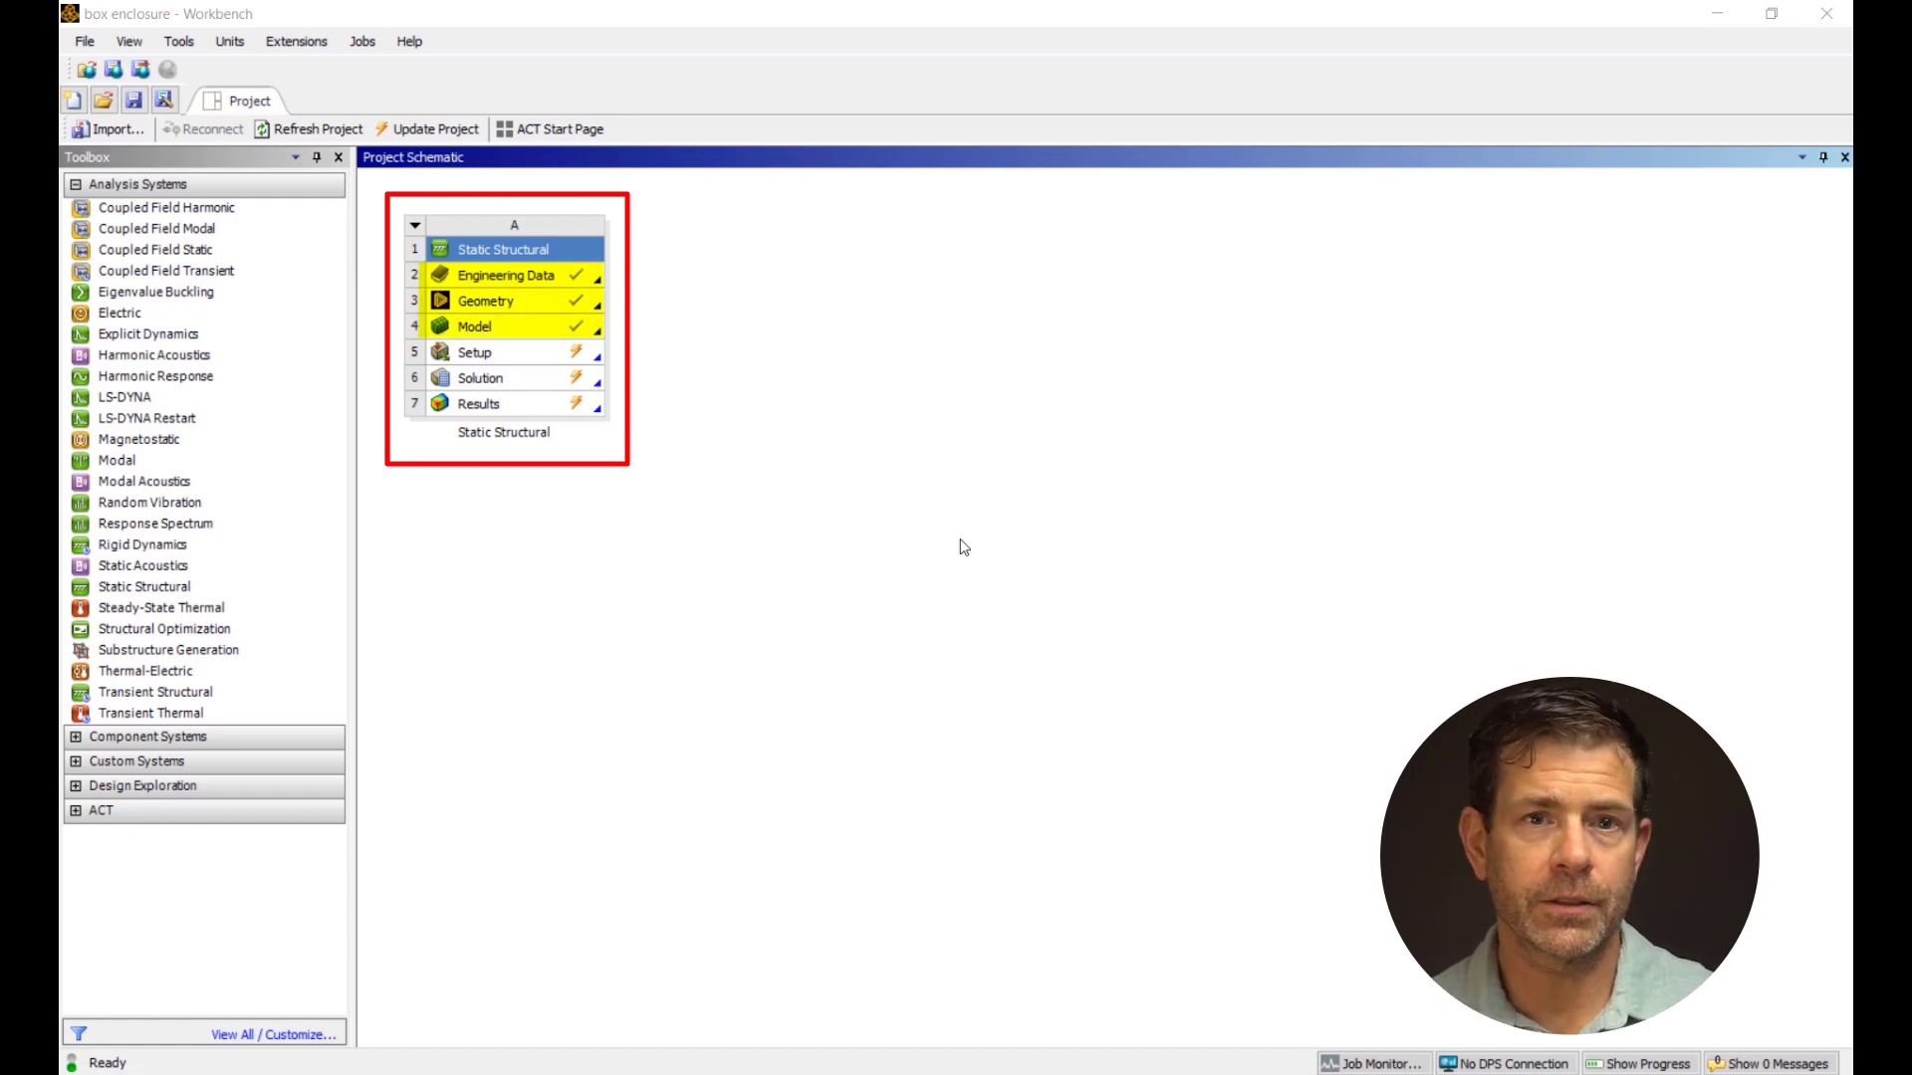
Step: Open the Static Structural system's model for editing in Mechanical and check the active unit system
click(577, 334)
double_click(577, 334)
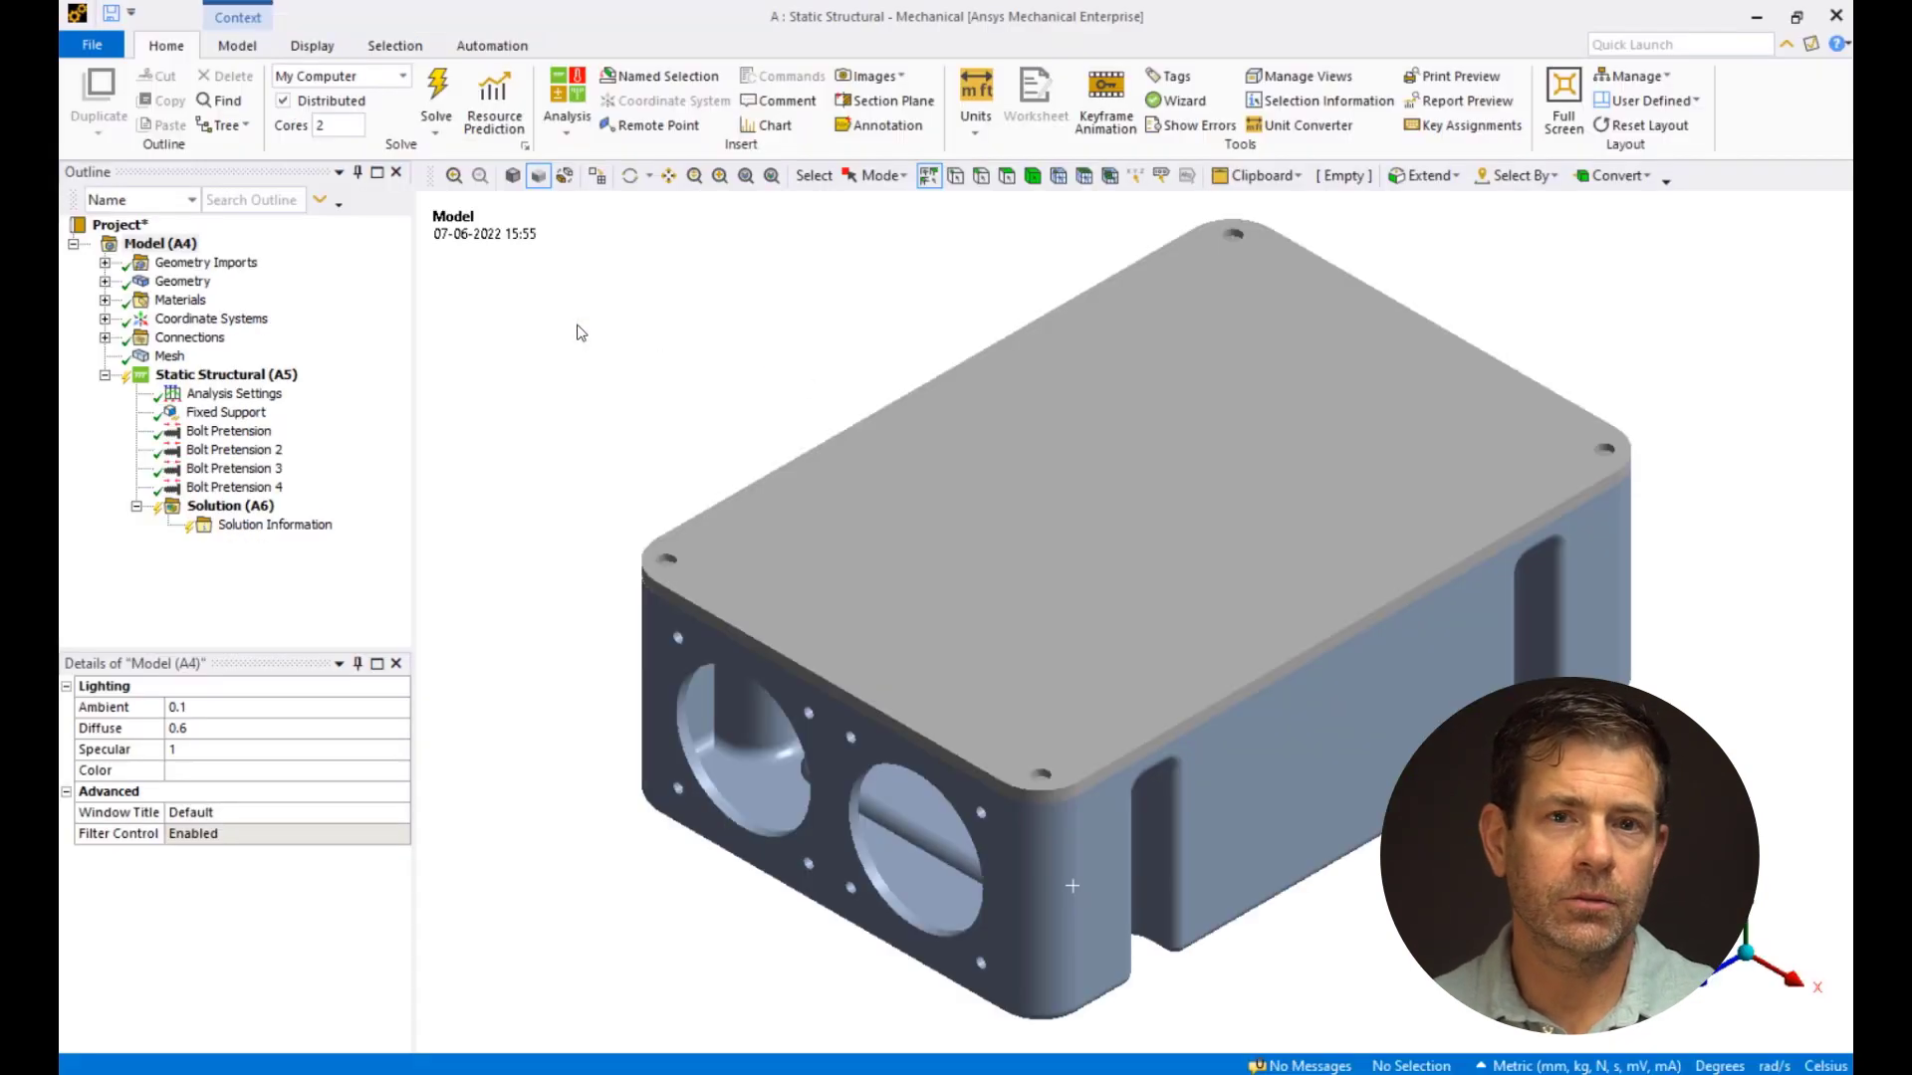
click(981, 118)
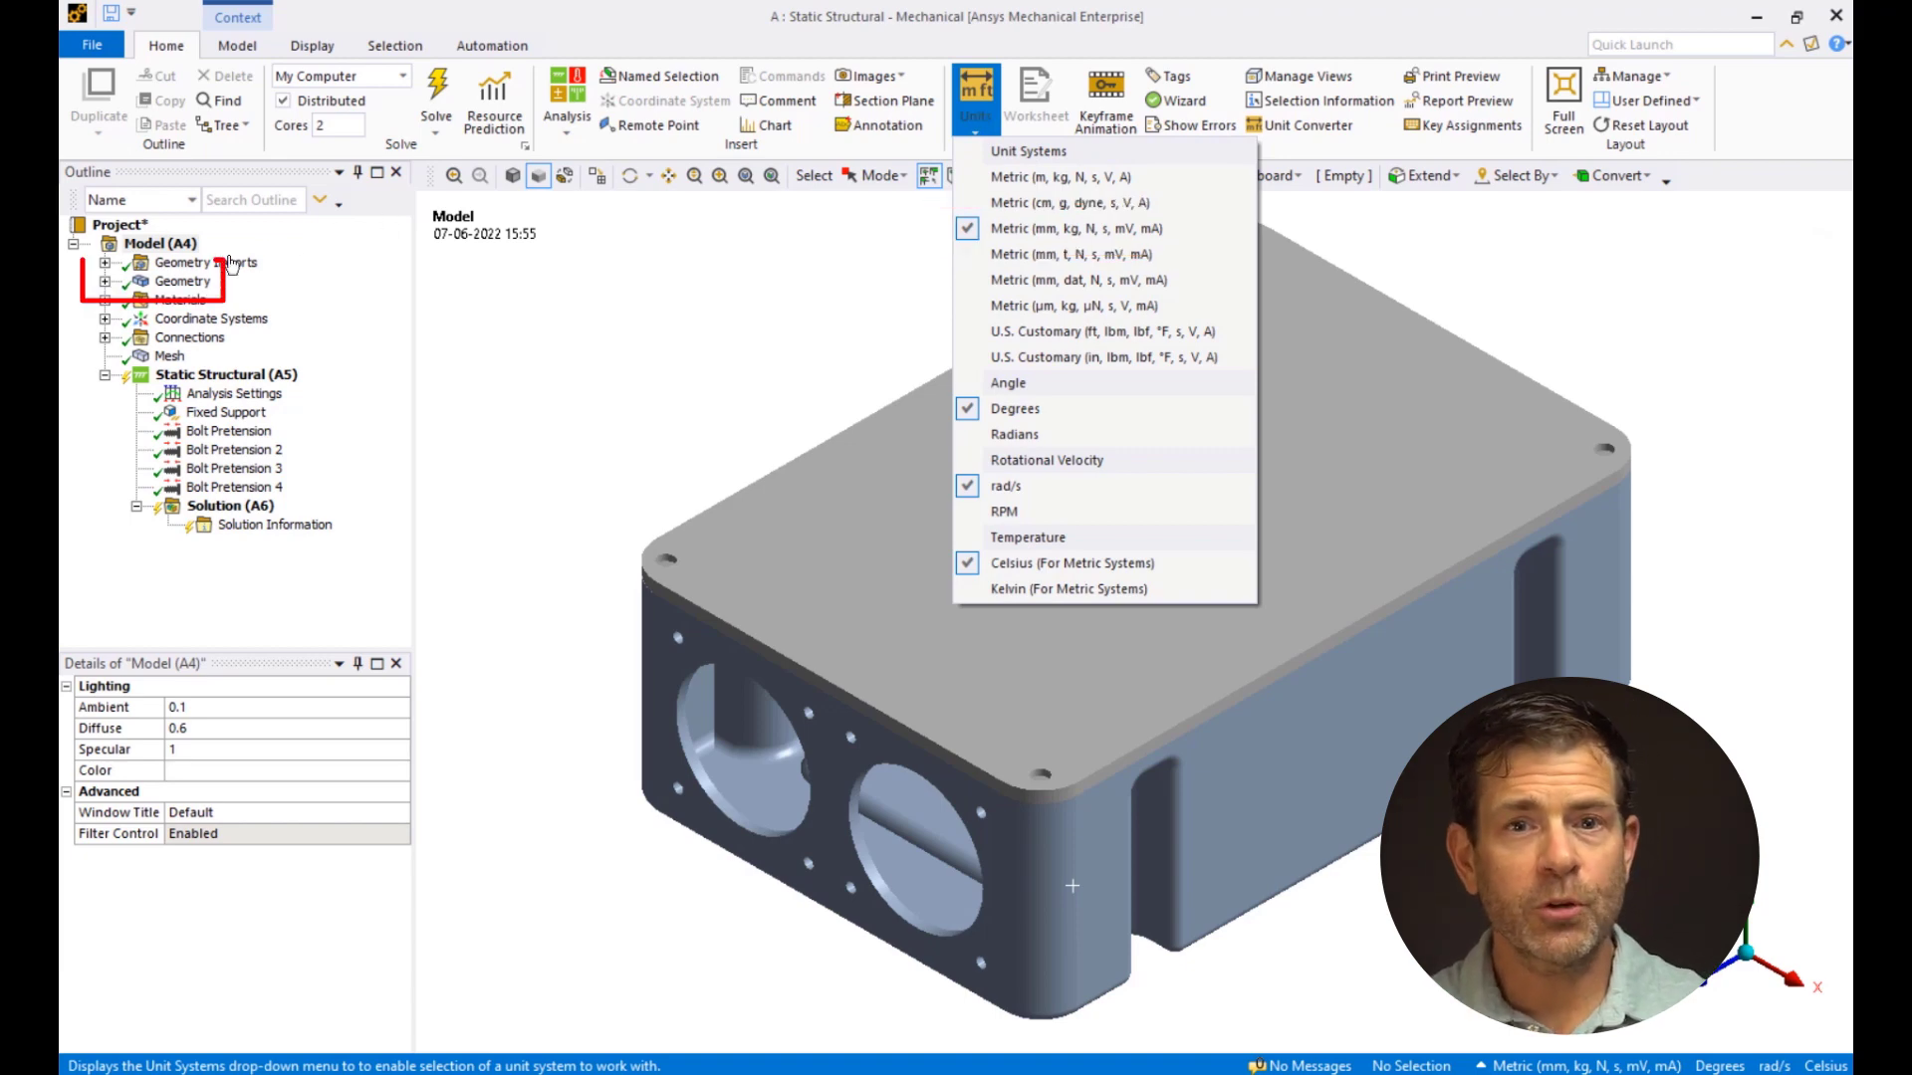
Step: Check the material assignments of the lid and housing bodies
click(103, 283)
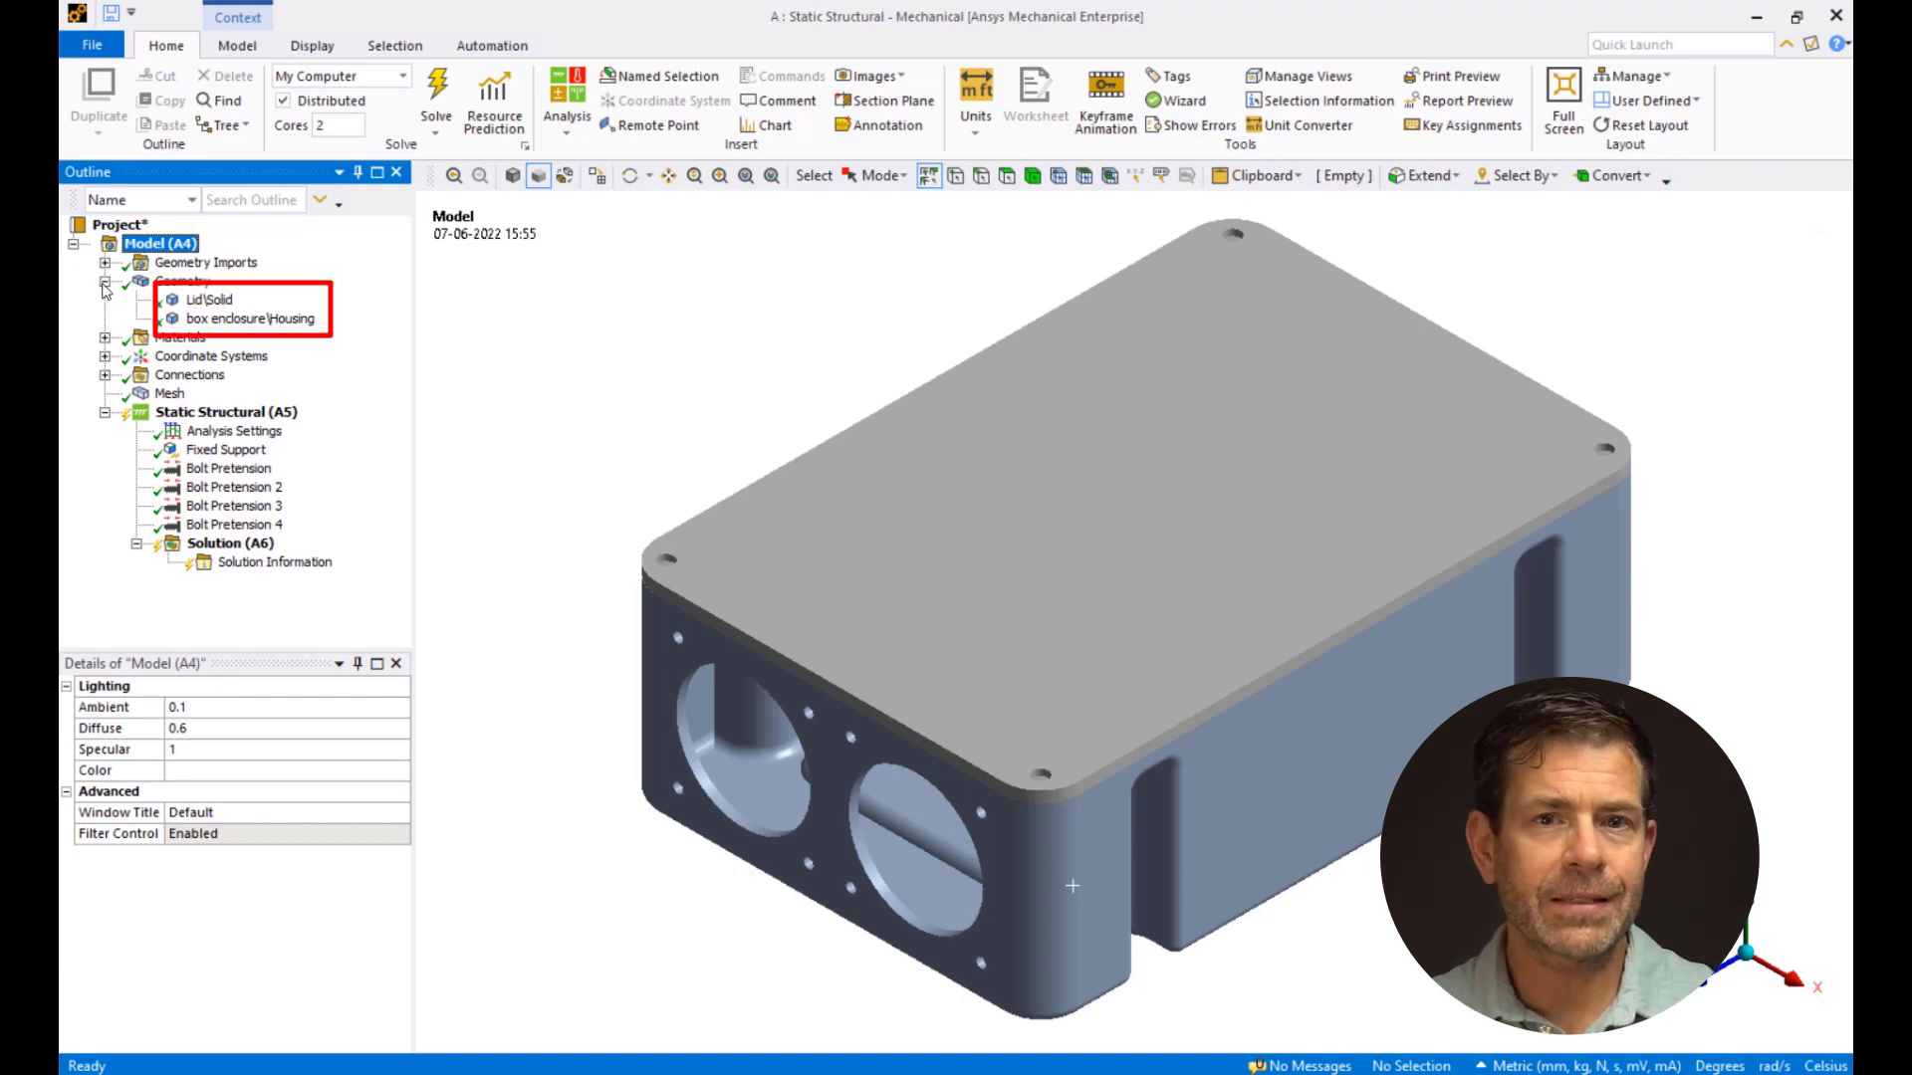
click(182, 302)
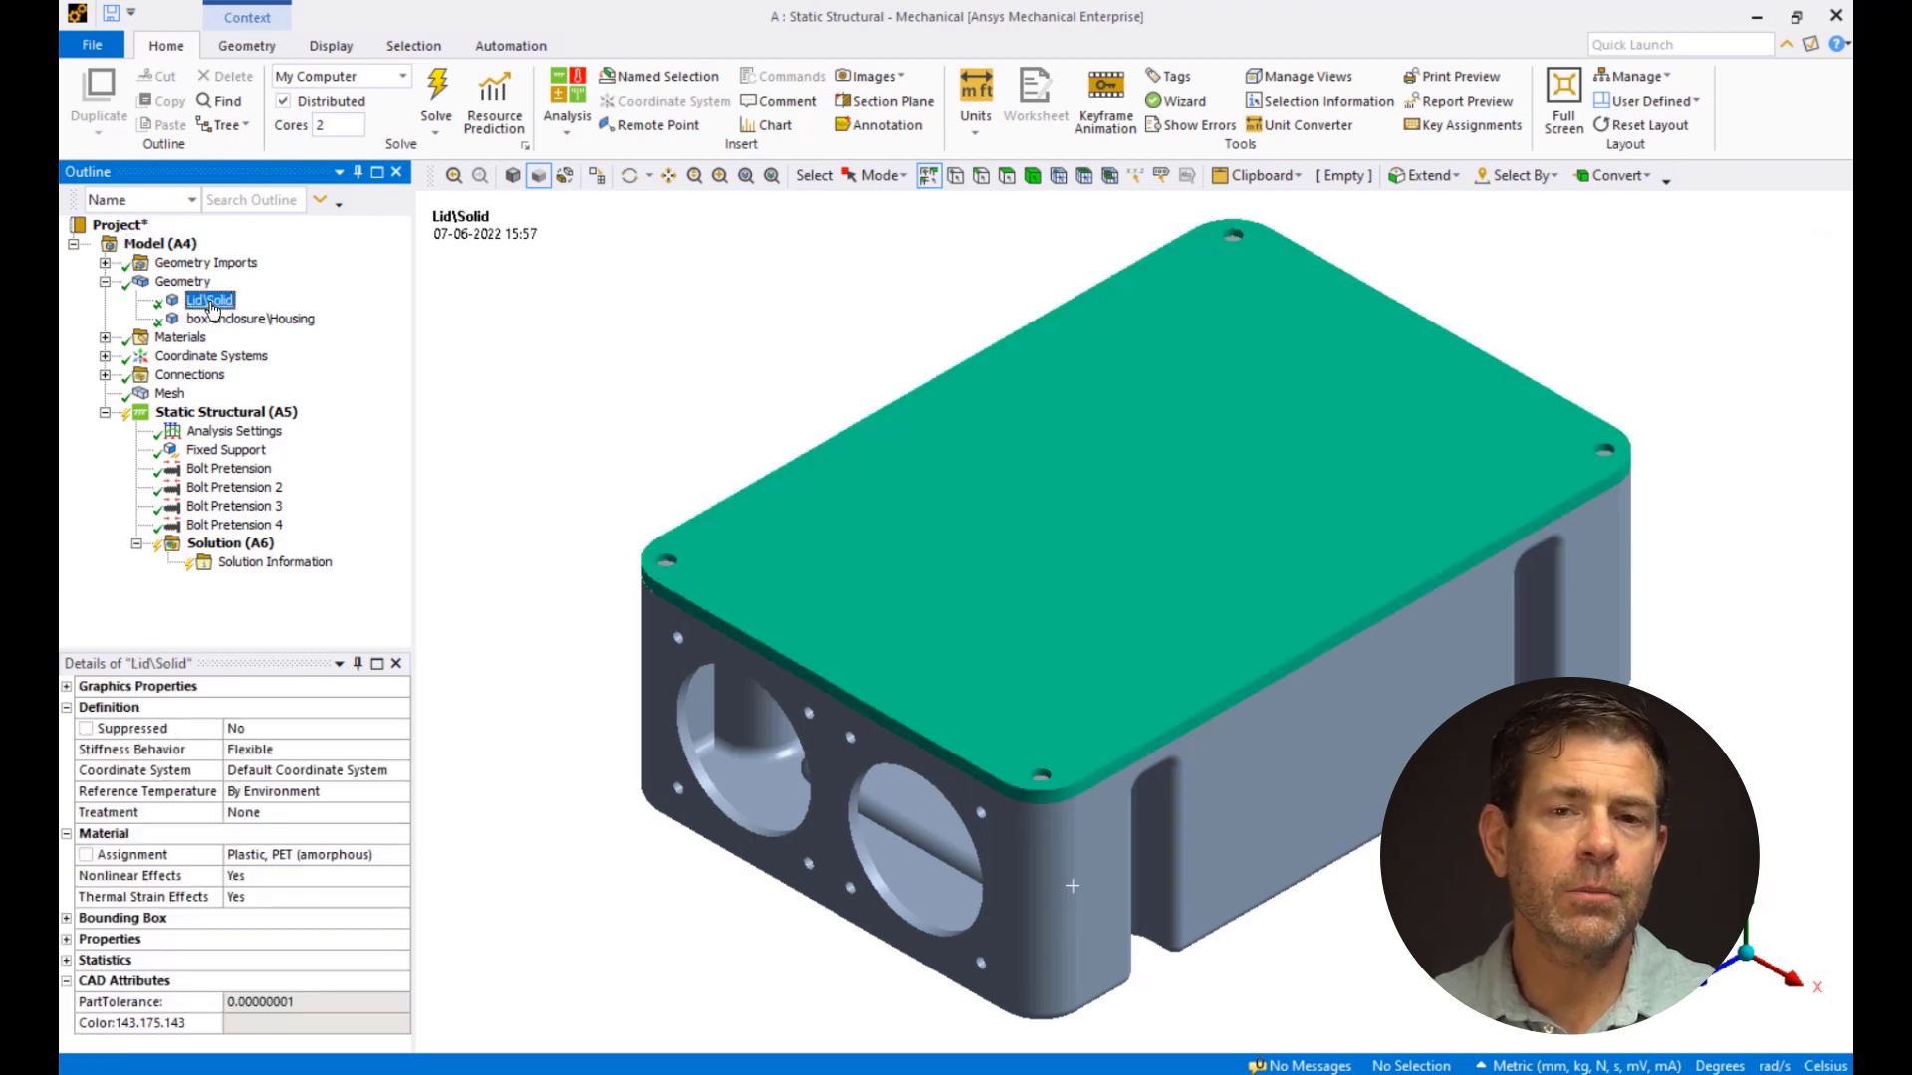
click(211, 319)
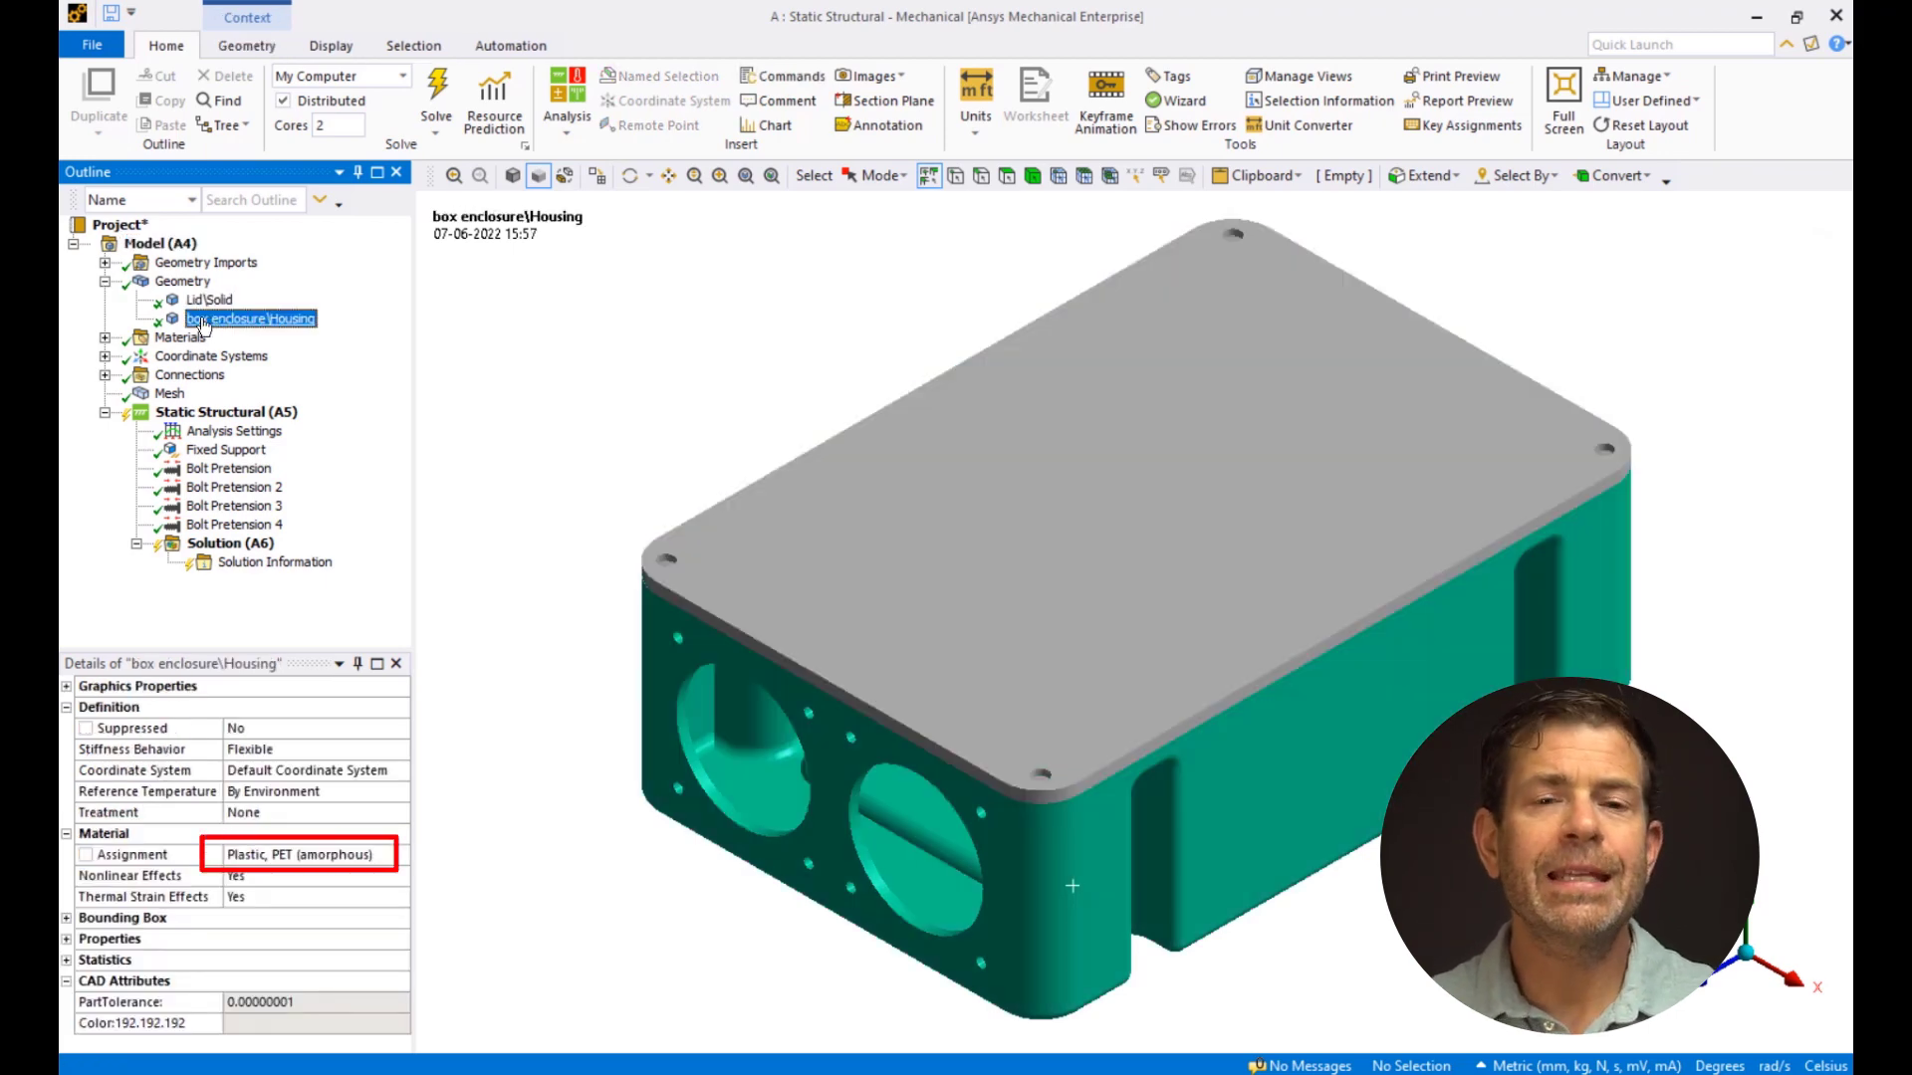
click(105, 280)
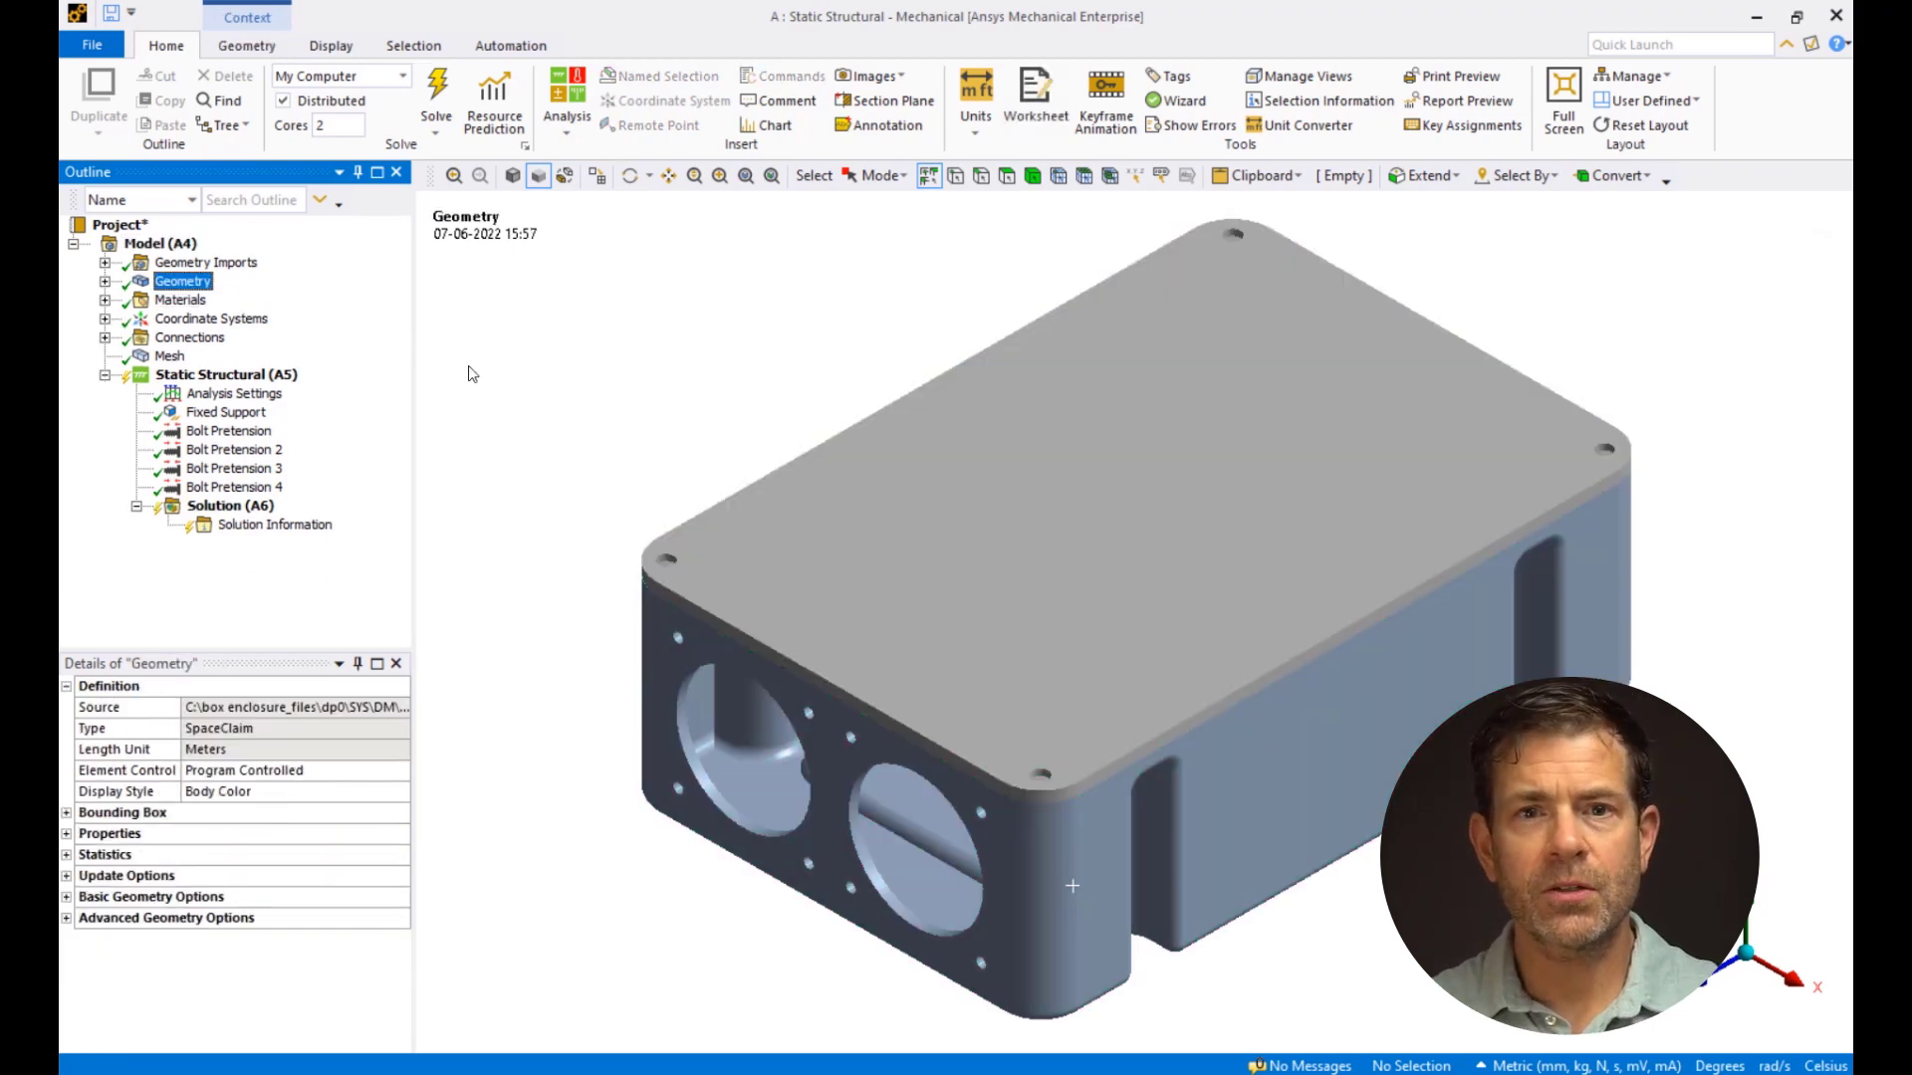
Step: Review the four circular beam connections between the housing and the lid, individually and together
click(105, 339)
click(239, 376)
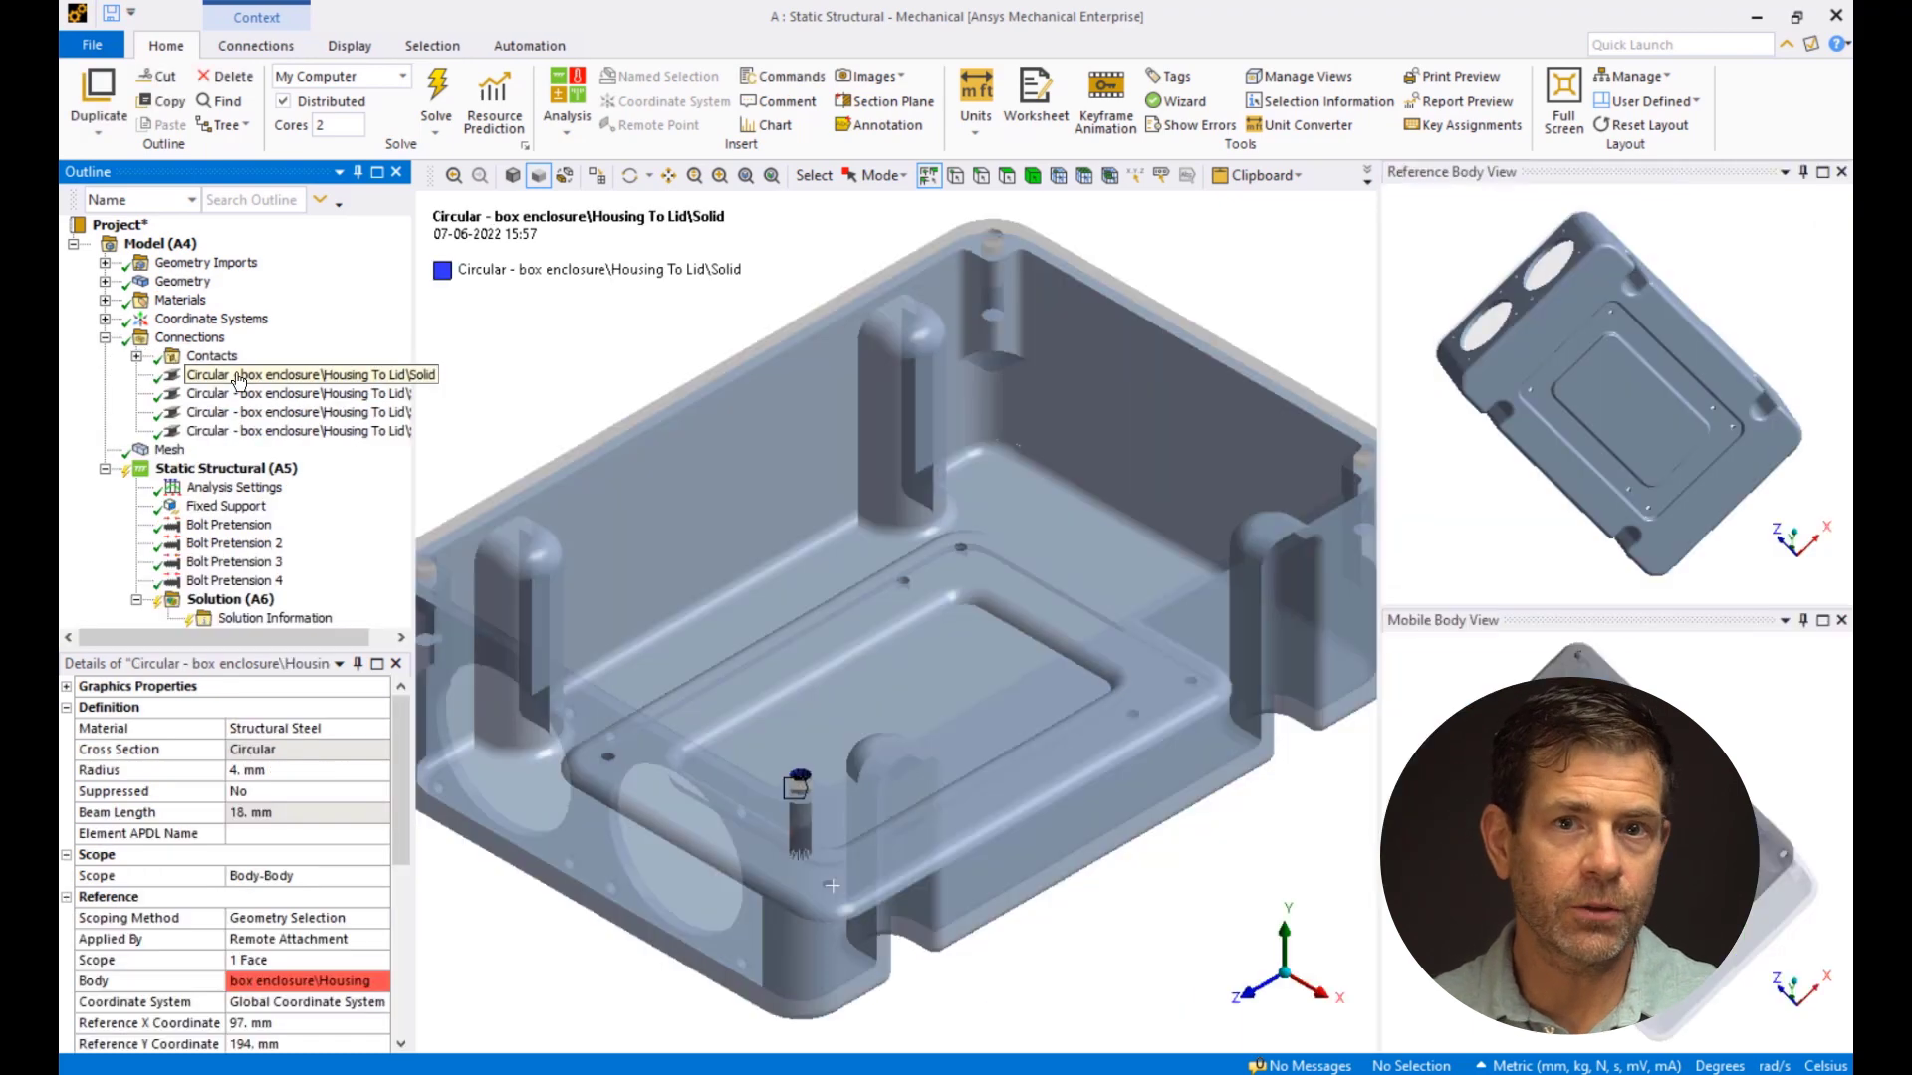
click(239, 394)
click(239, 412)
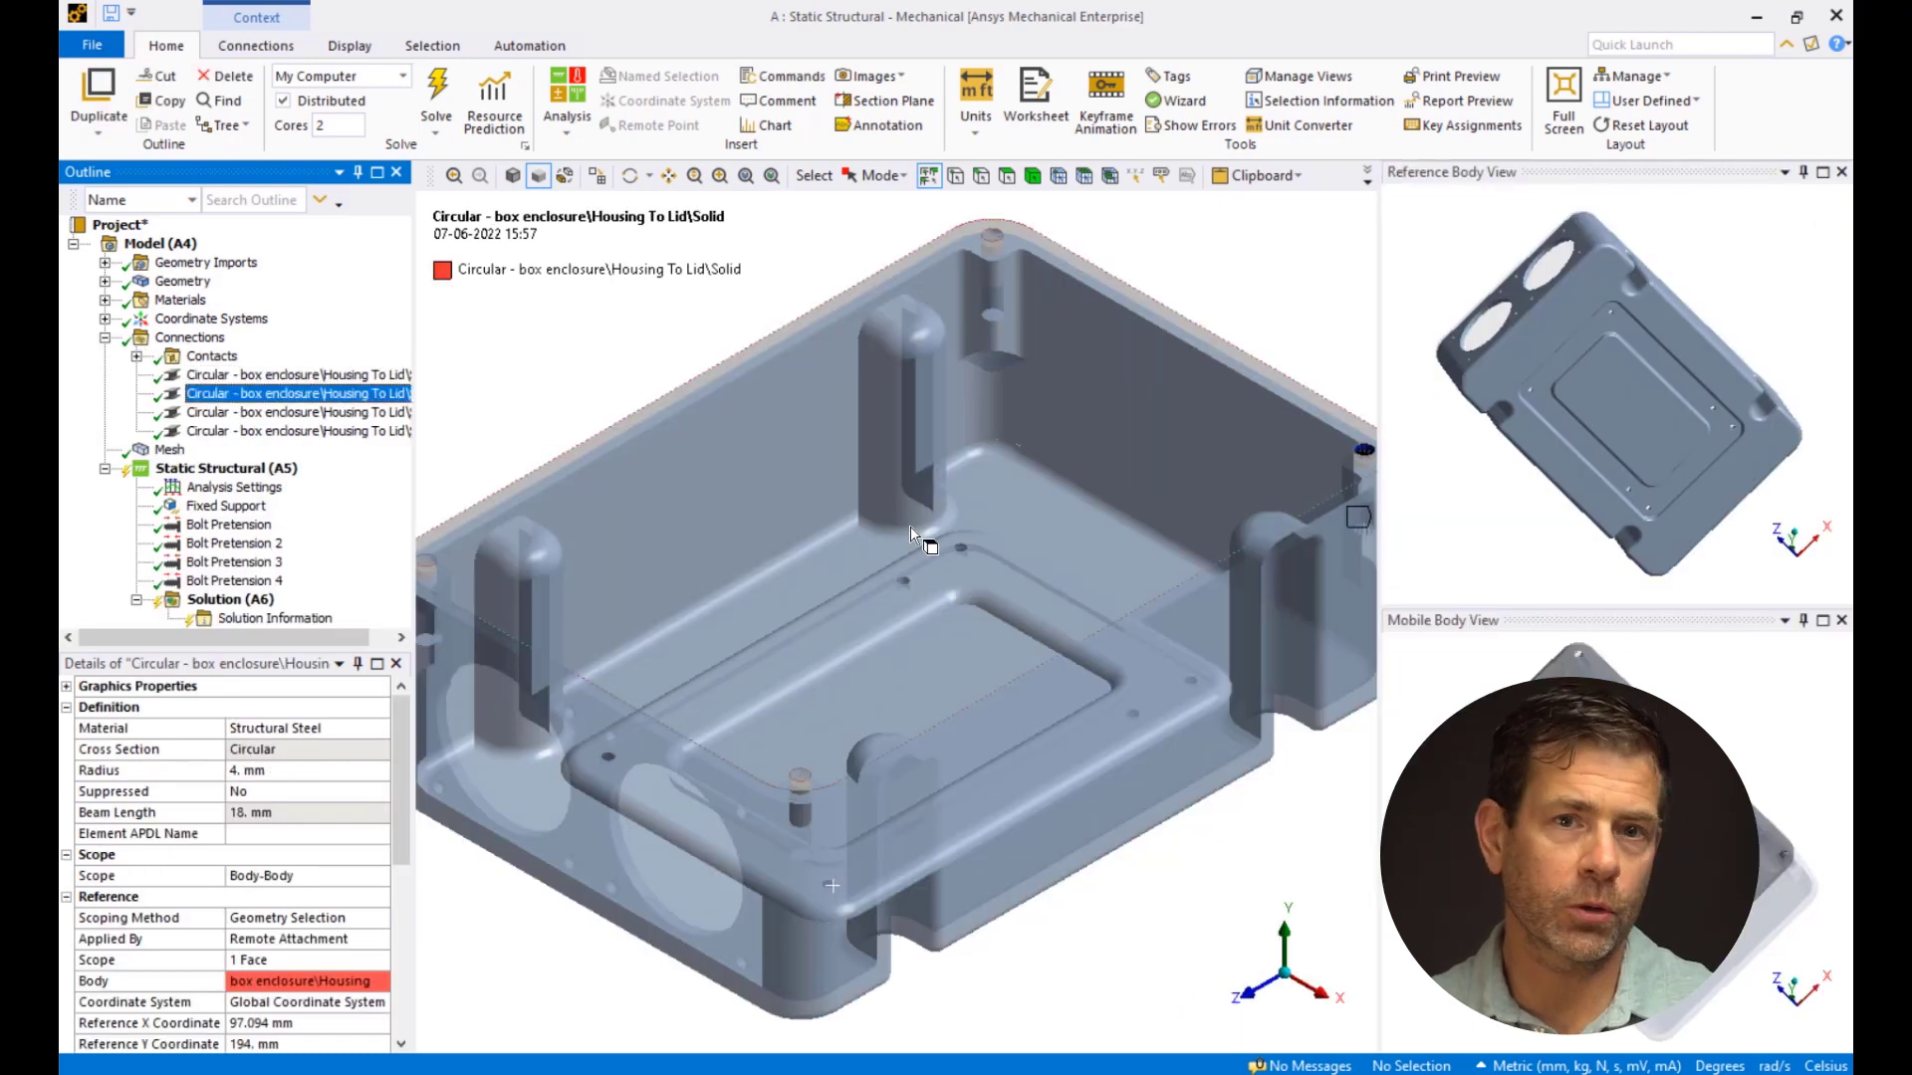
click(284, 435)
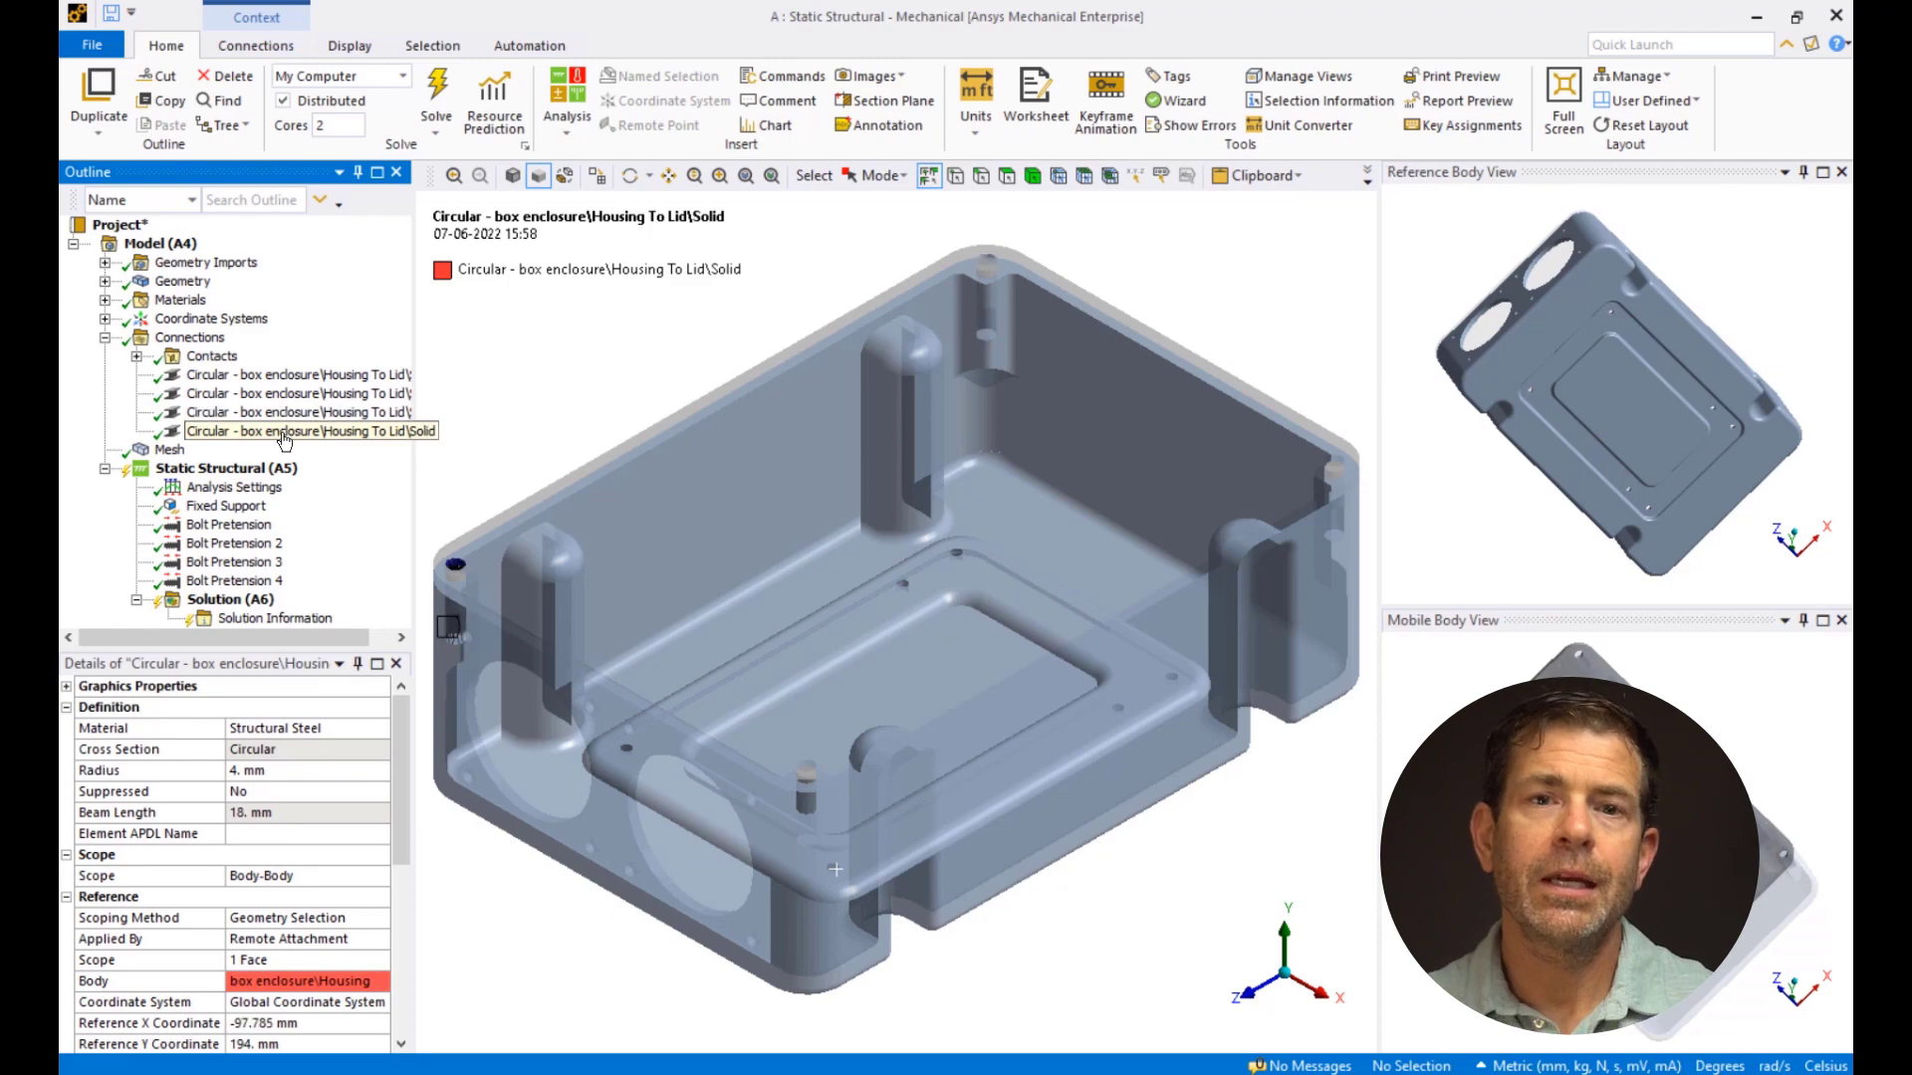
shift+click(338, 378)
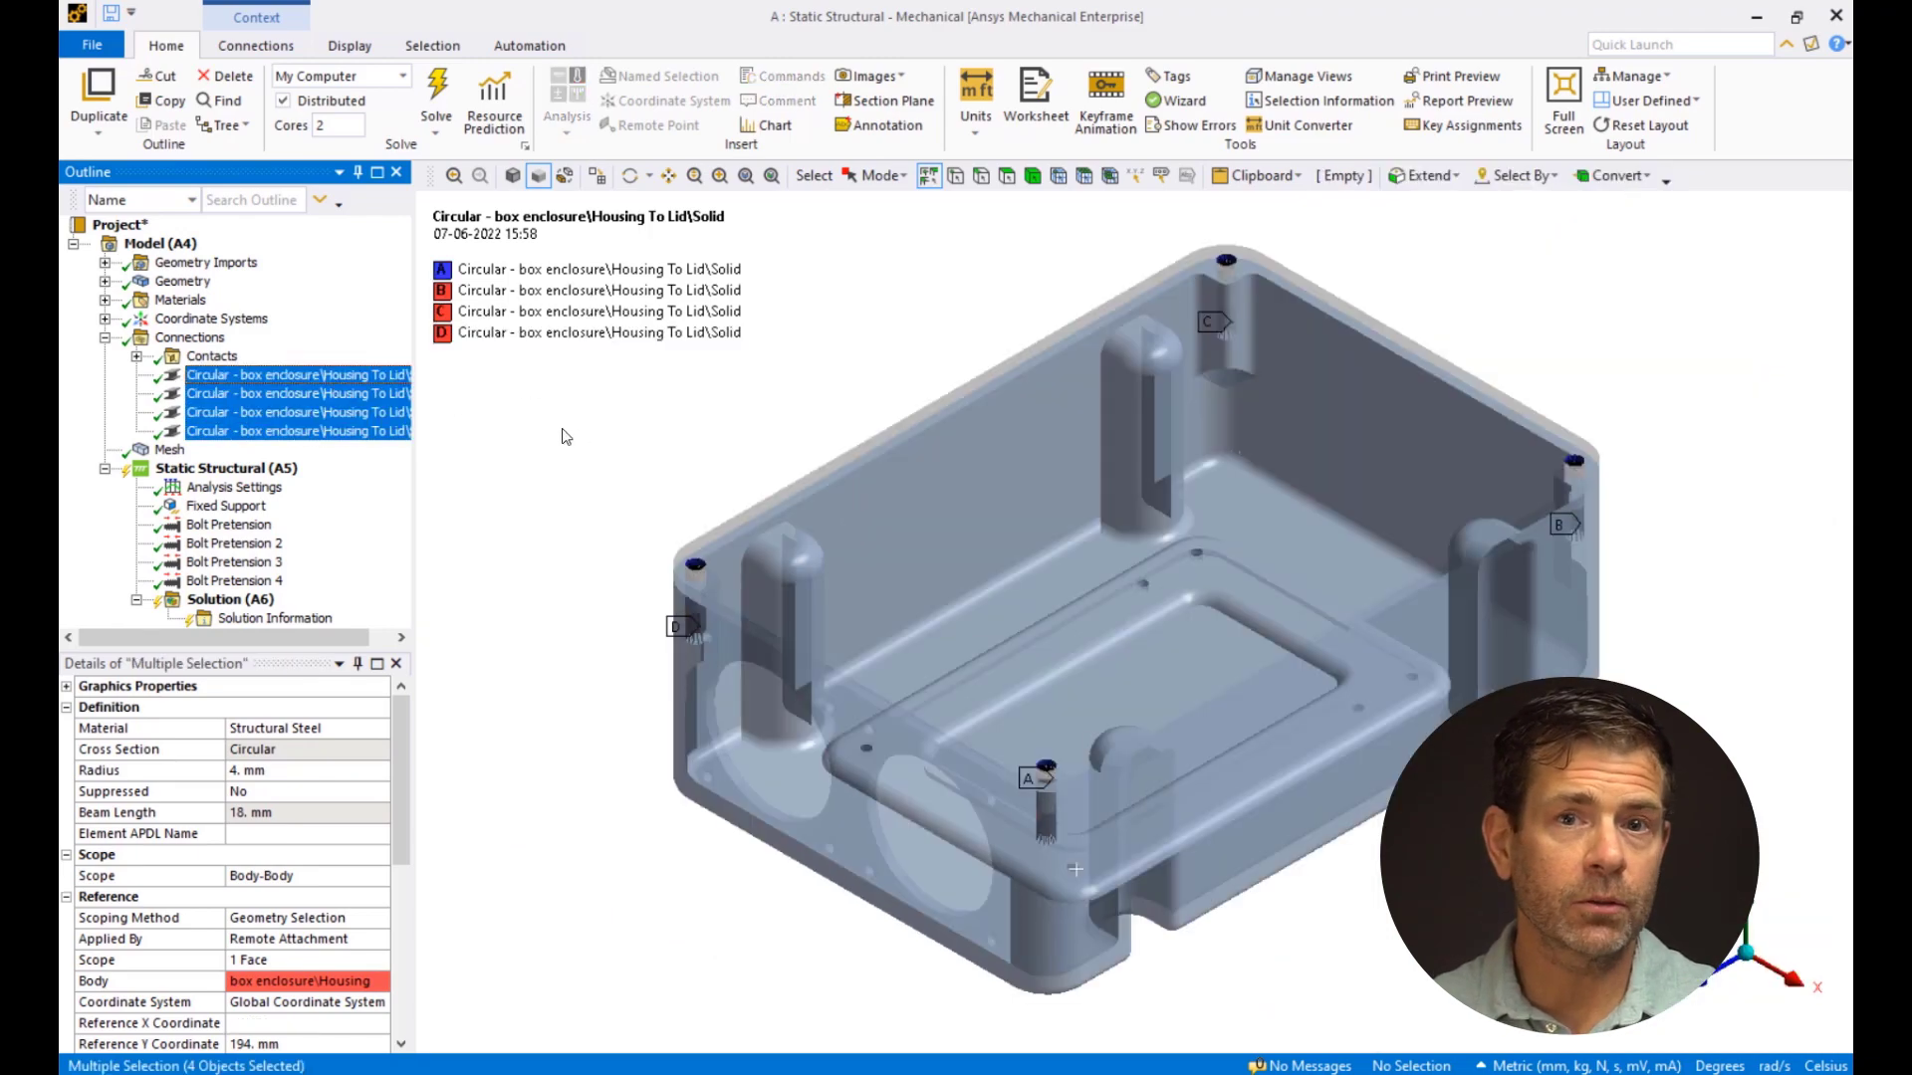
Step: Review the mesh element size and the static structural analysis settings for step count and large deflection
click(169, 449)
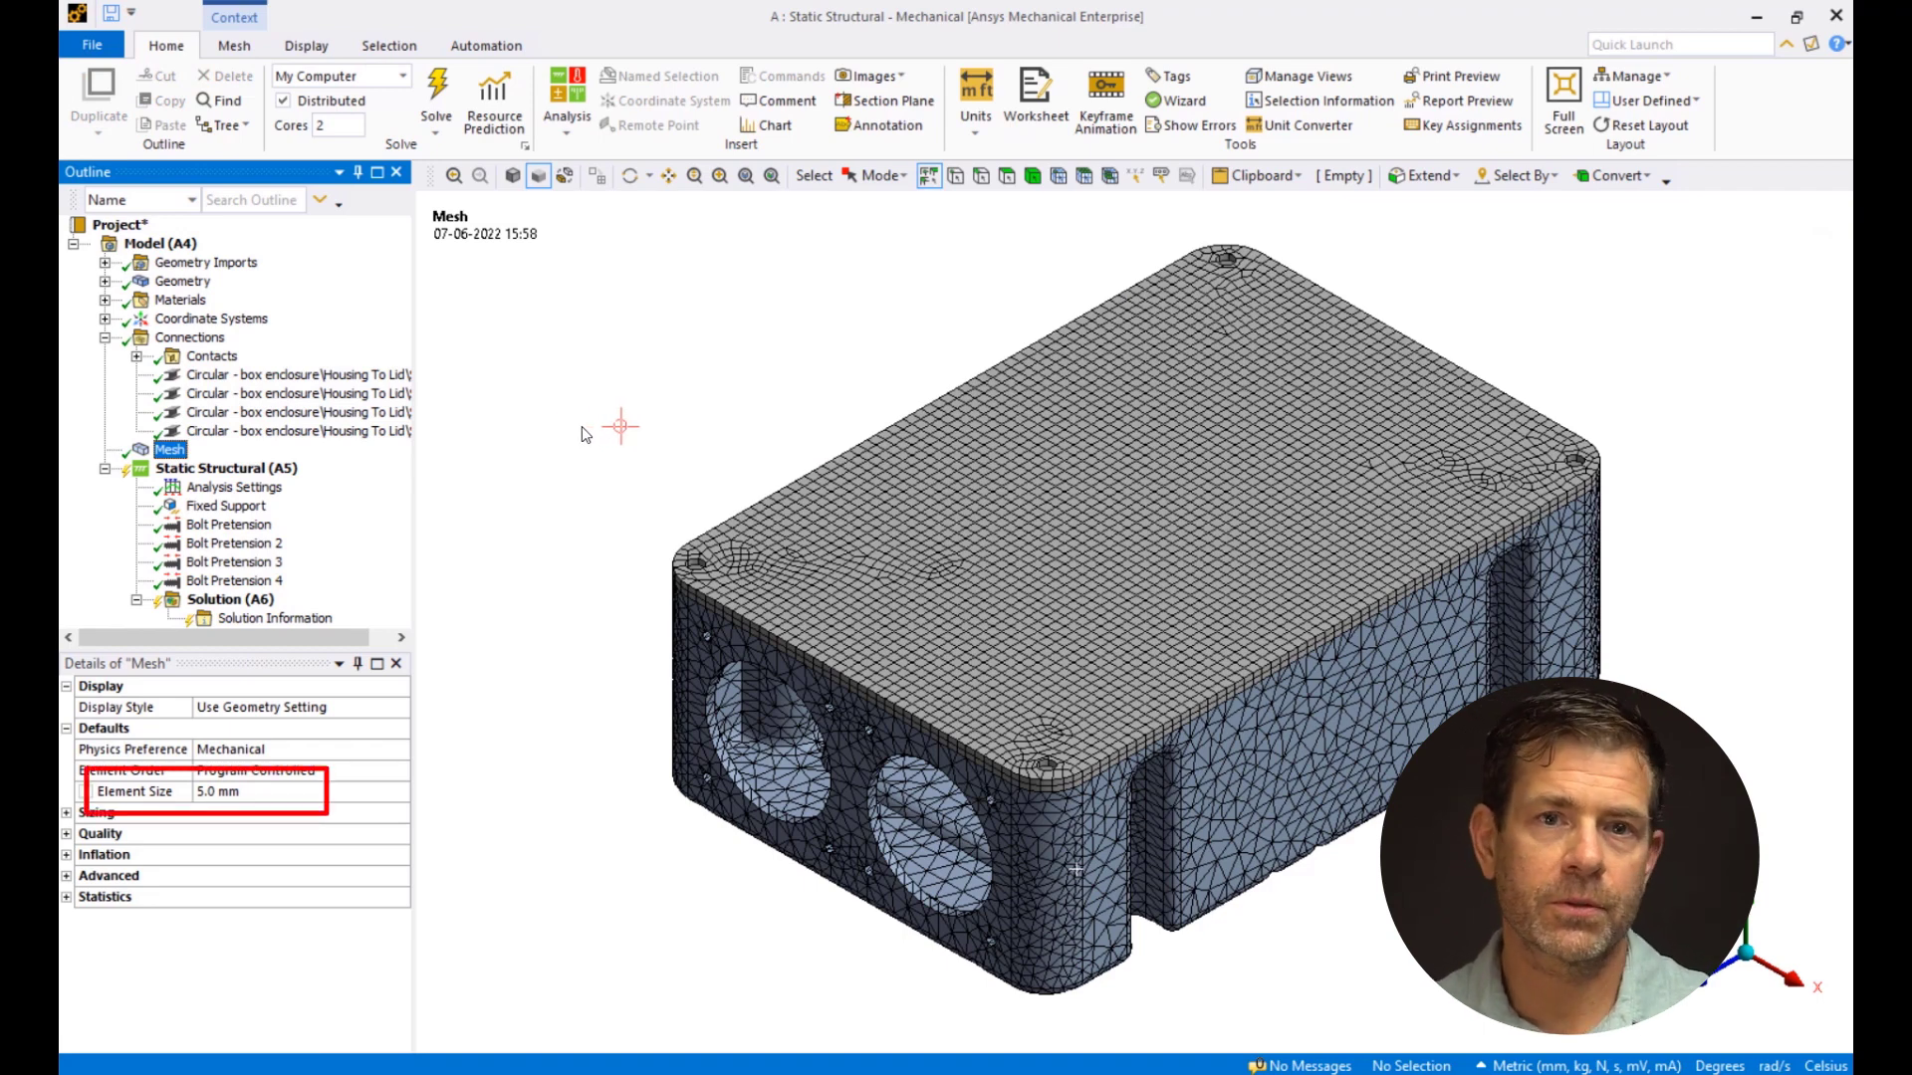
click(246, 469)
click(245, 487)
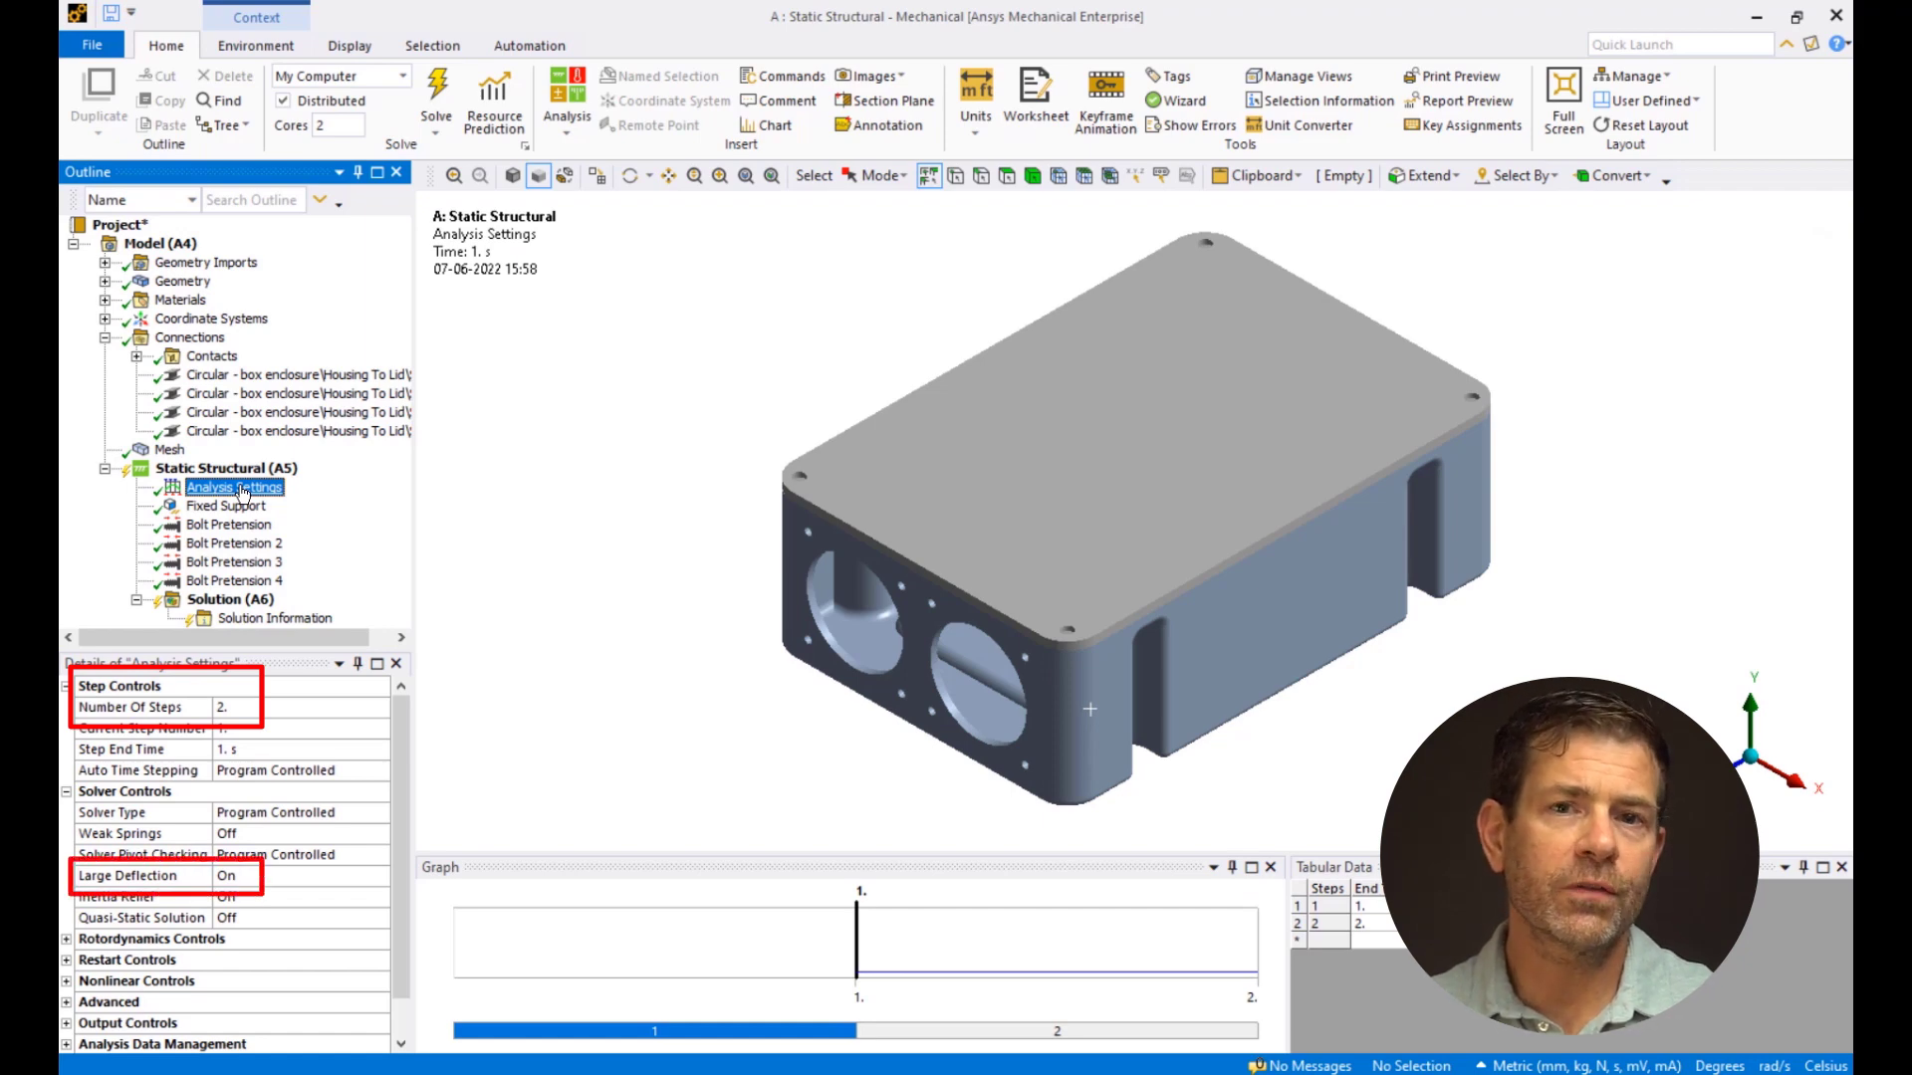
Step: Inspect which faces of the housing carry the fixed support, then restore the isometric view
click(243, 514)
middle_drag(1164, 461, 554, 415)
right_drag(849, 267, 1351, 691)
click(1334, 665)
middle_drag(1323, 658, 1354, 683)
key(0)
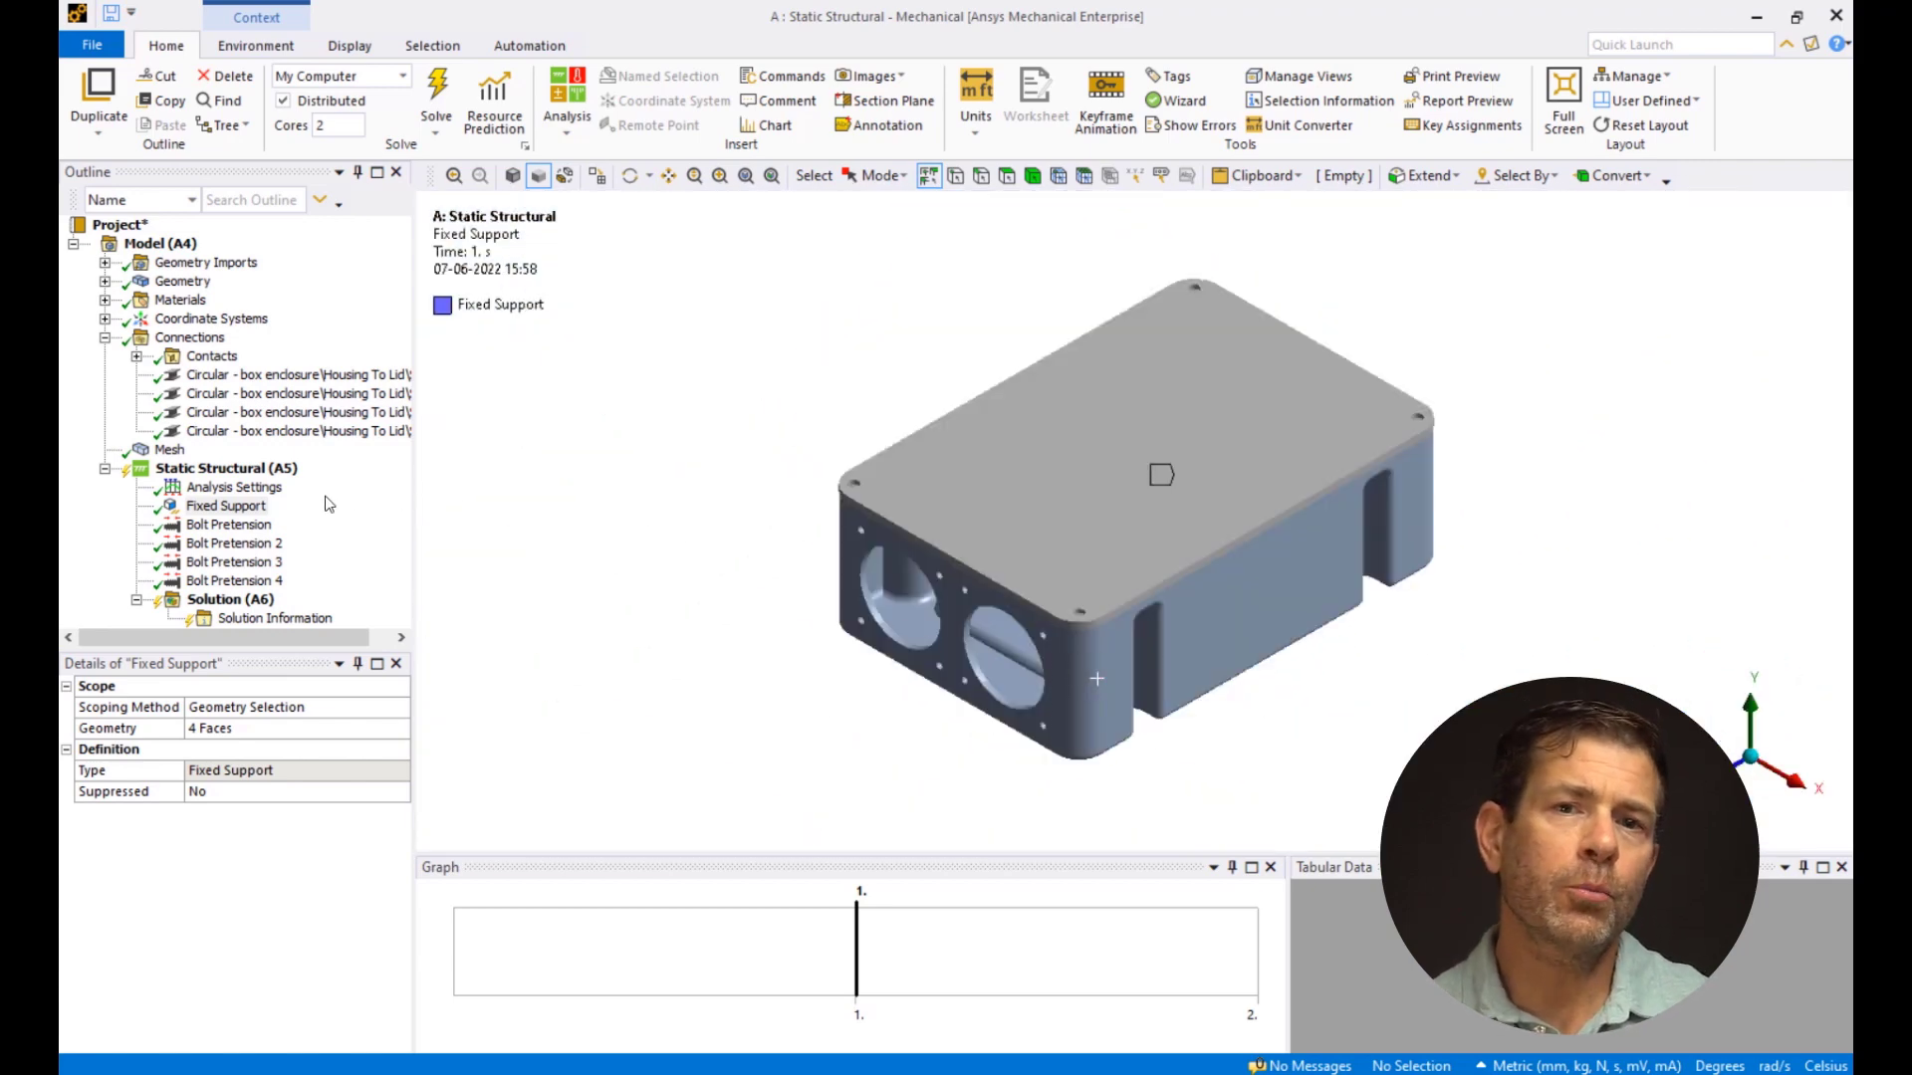
Step: Review the four bolt pretension loads and their load-step definitions, individually and together
click(229, 525)
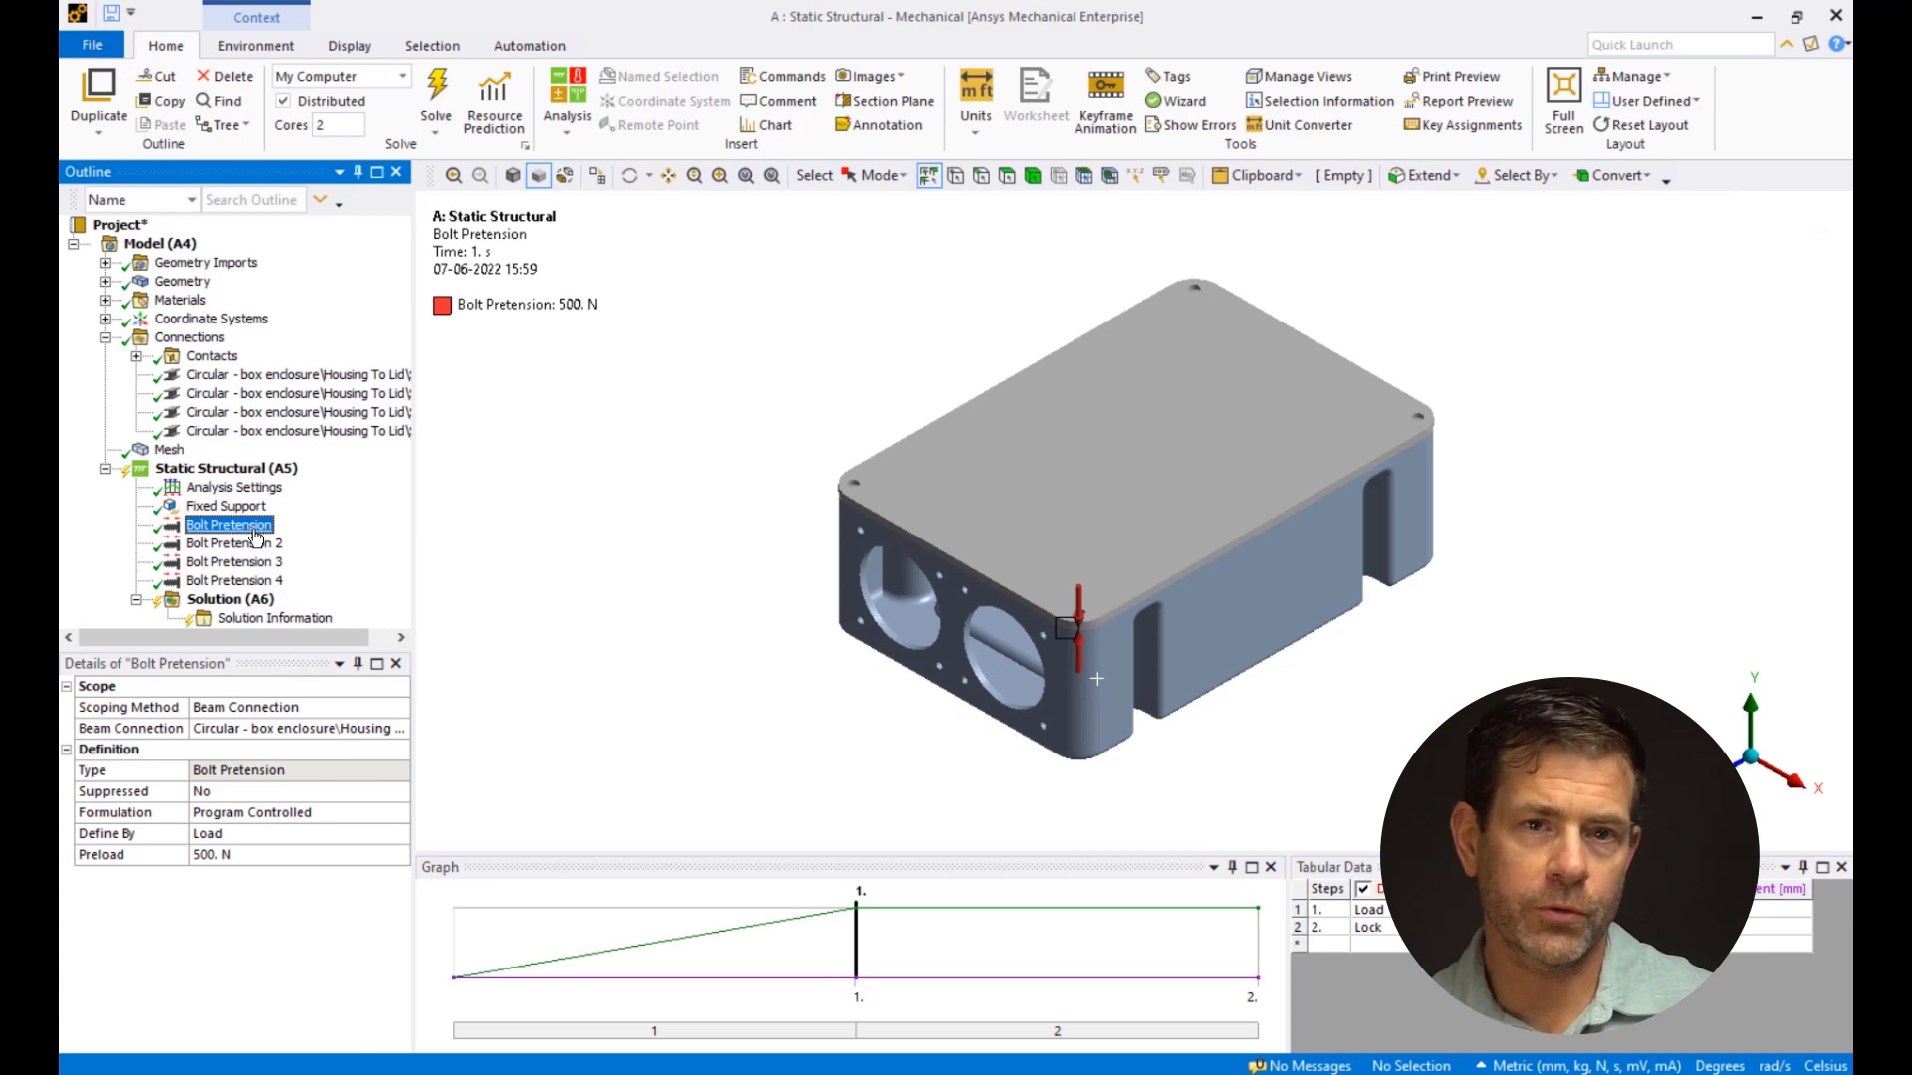
click(257, 564)
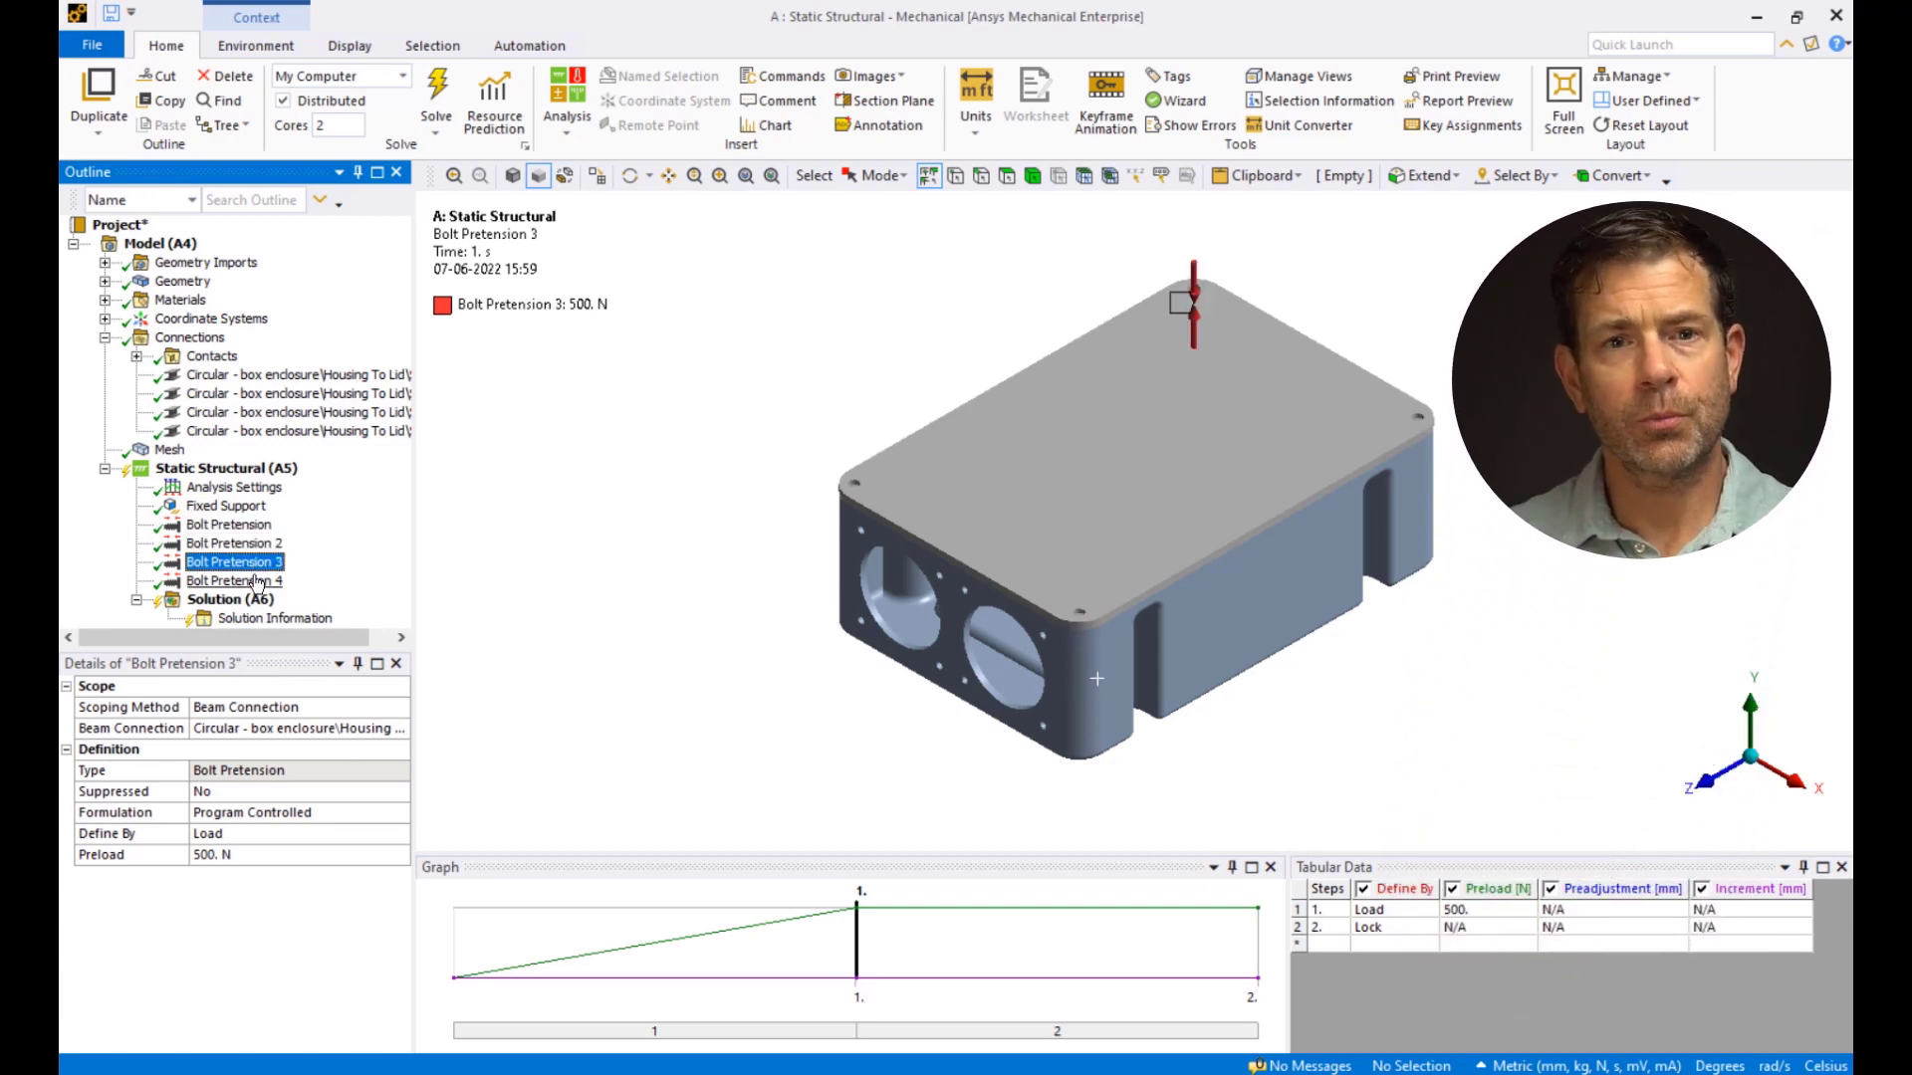
click(257, 582)
shift+click(252, 527)
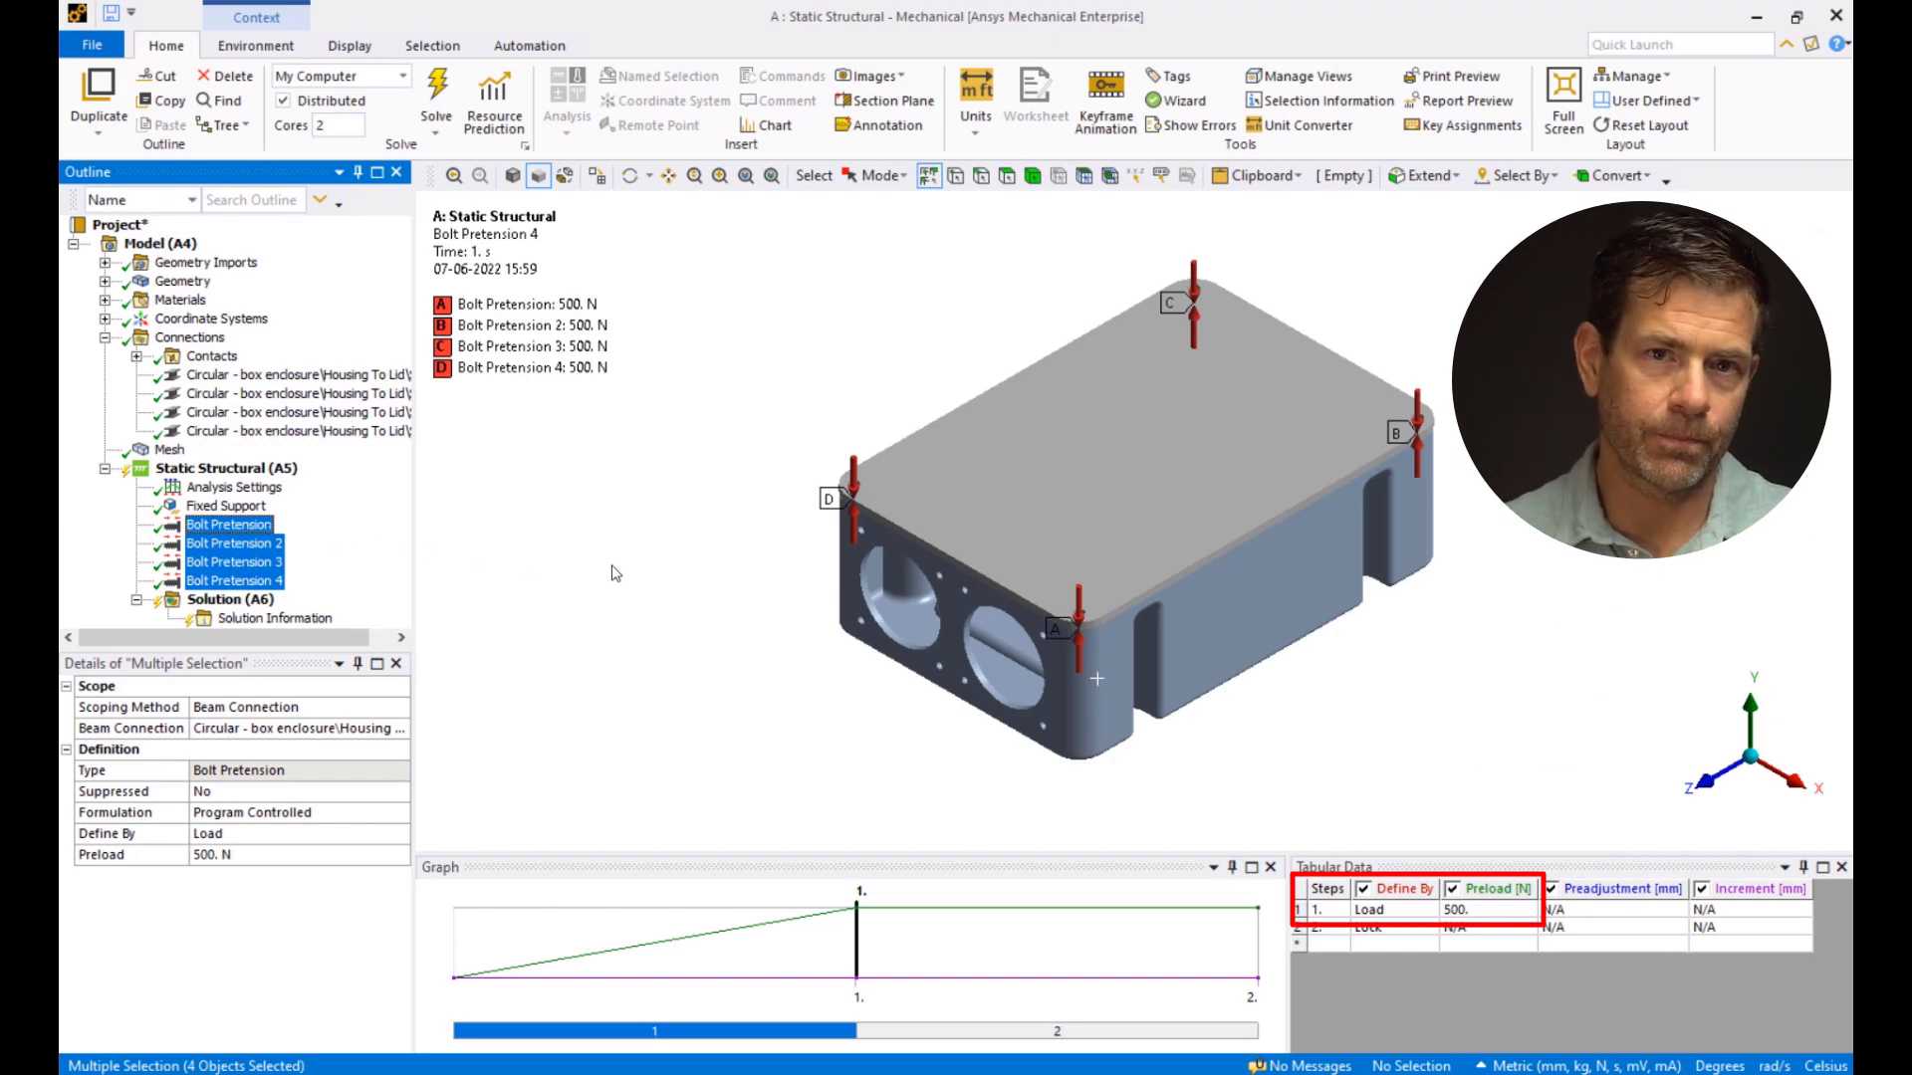
click(654, 577)
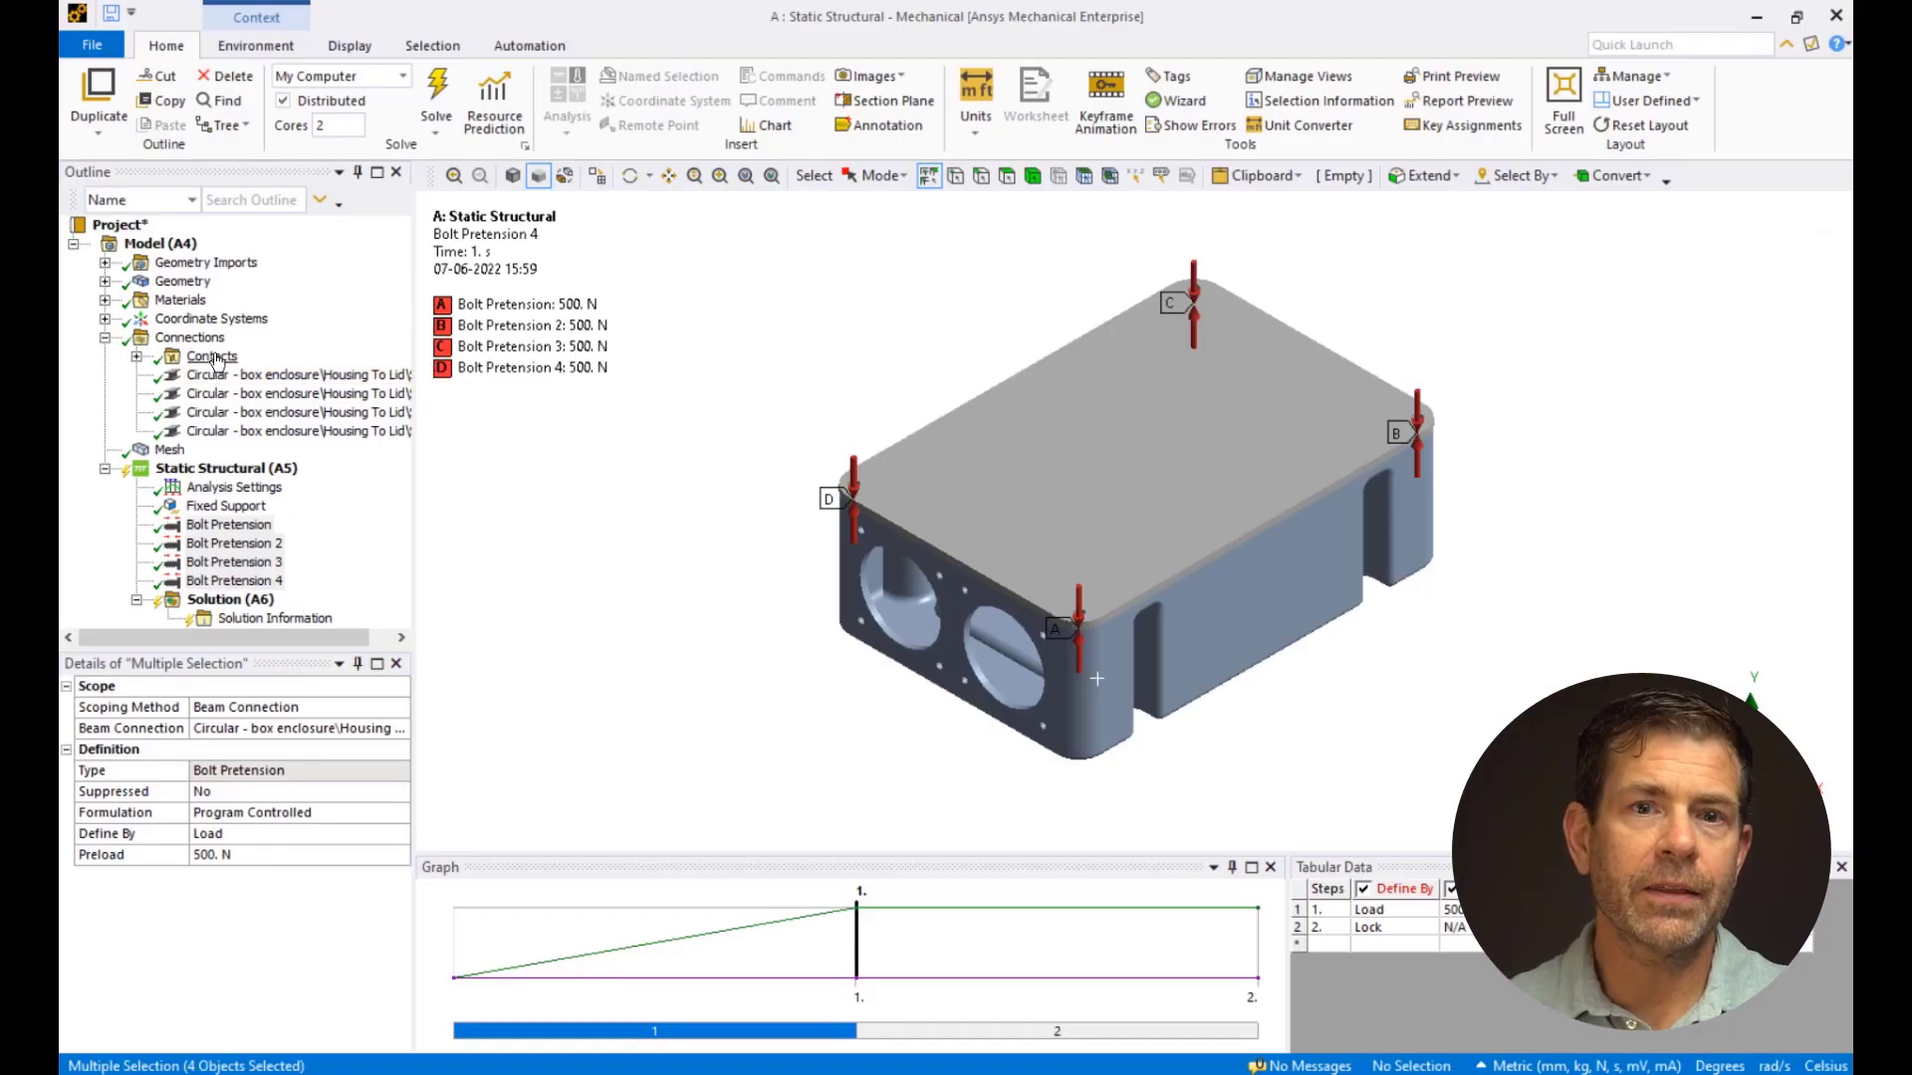
Step: Change the type of the contact region between the lid and the housing to Frictionless
click(167, 360)
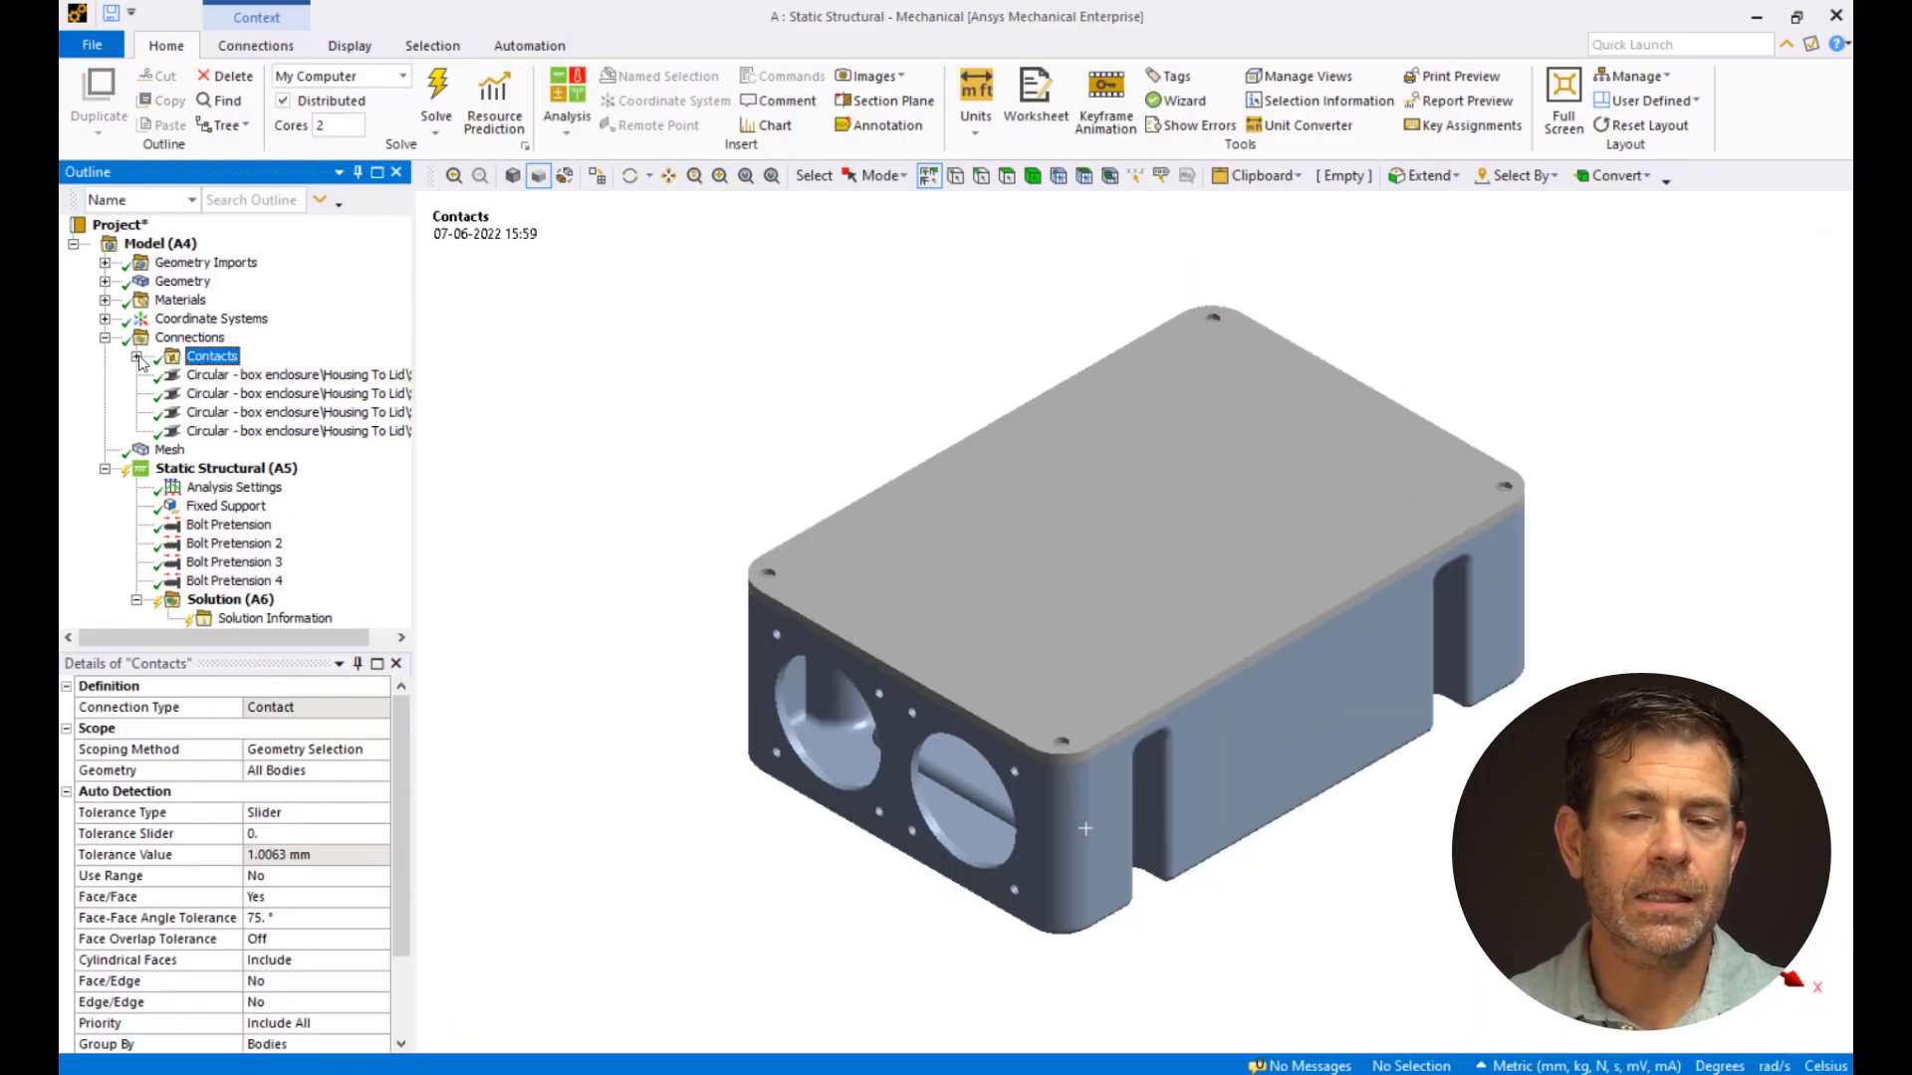
click(138, 356)
click(261, 374)
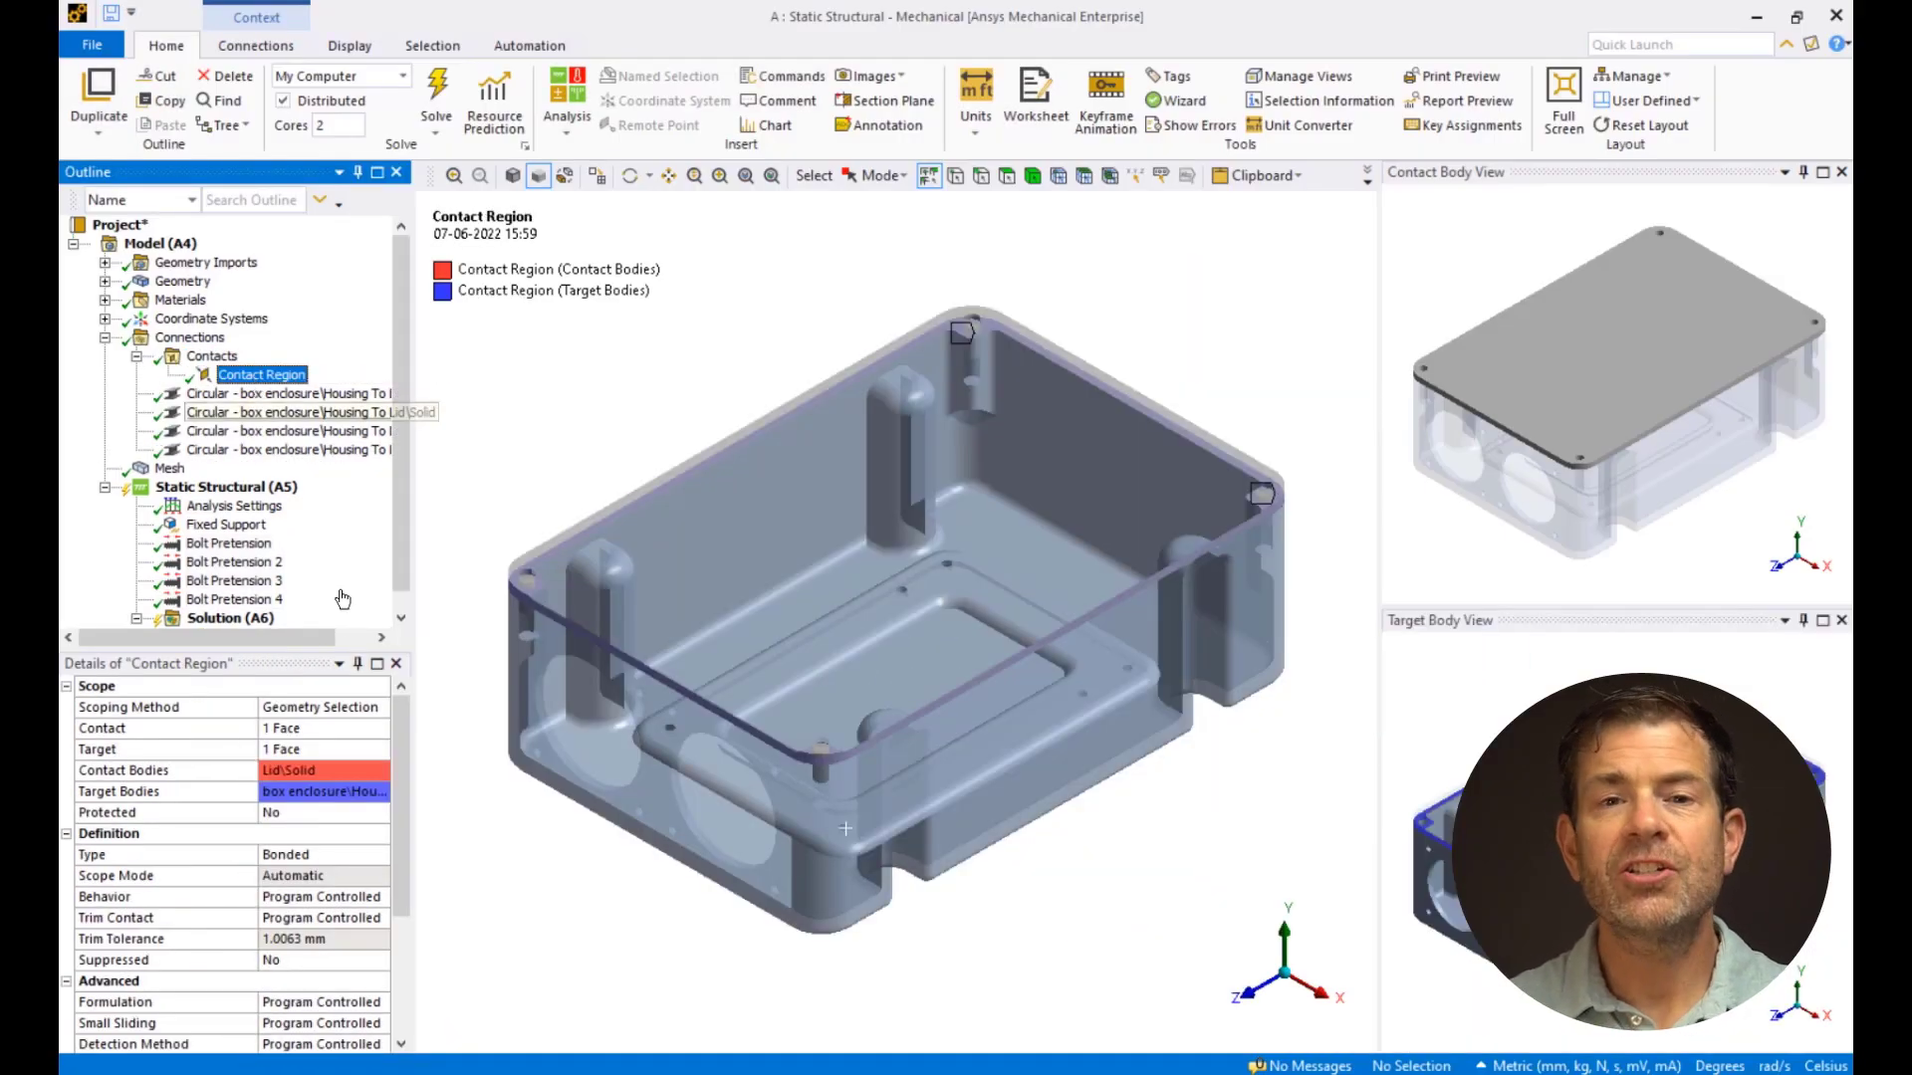
click(378, 854)
click(380, 854)
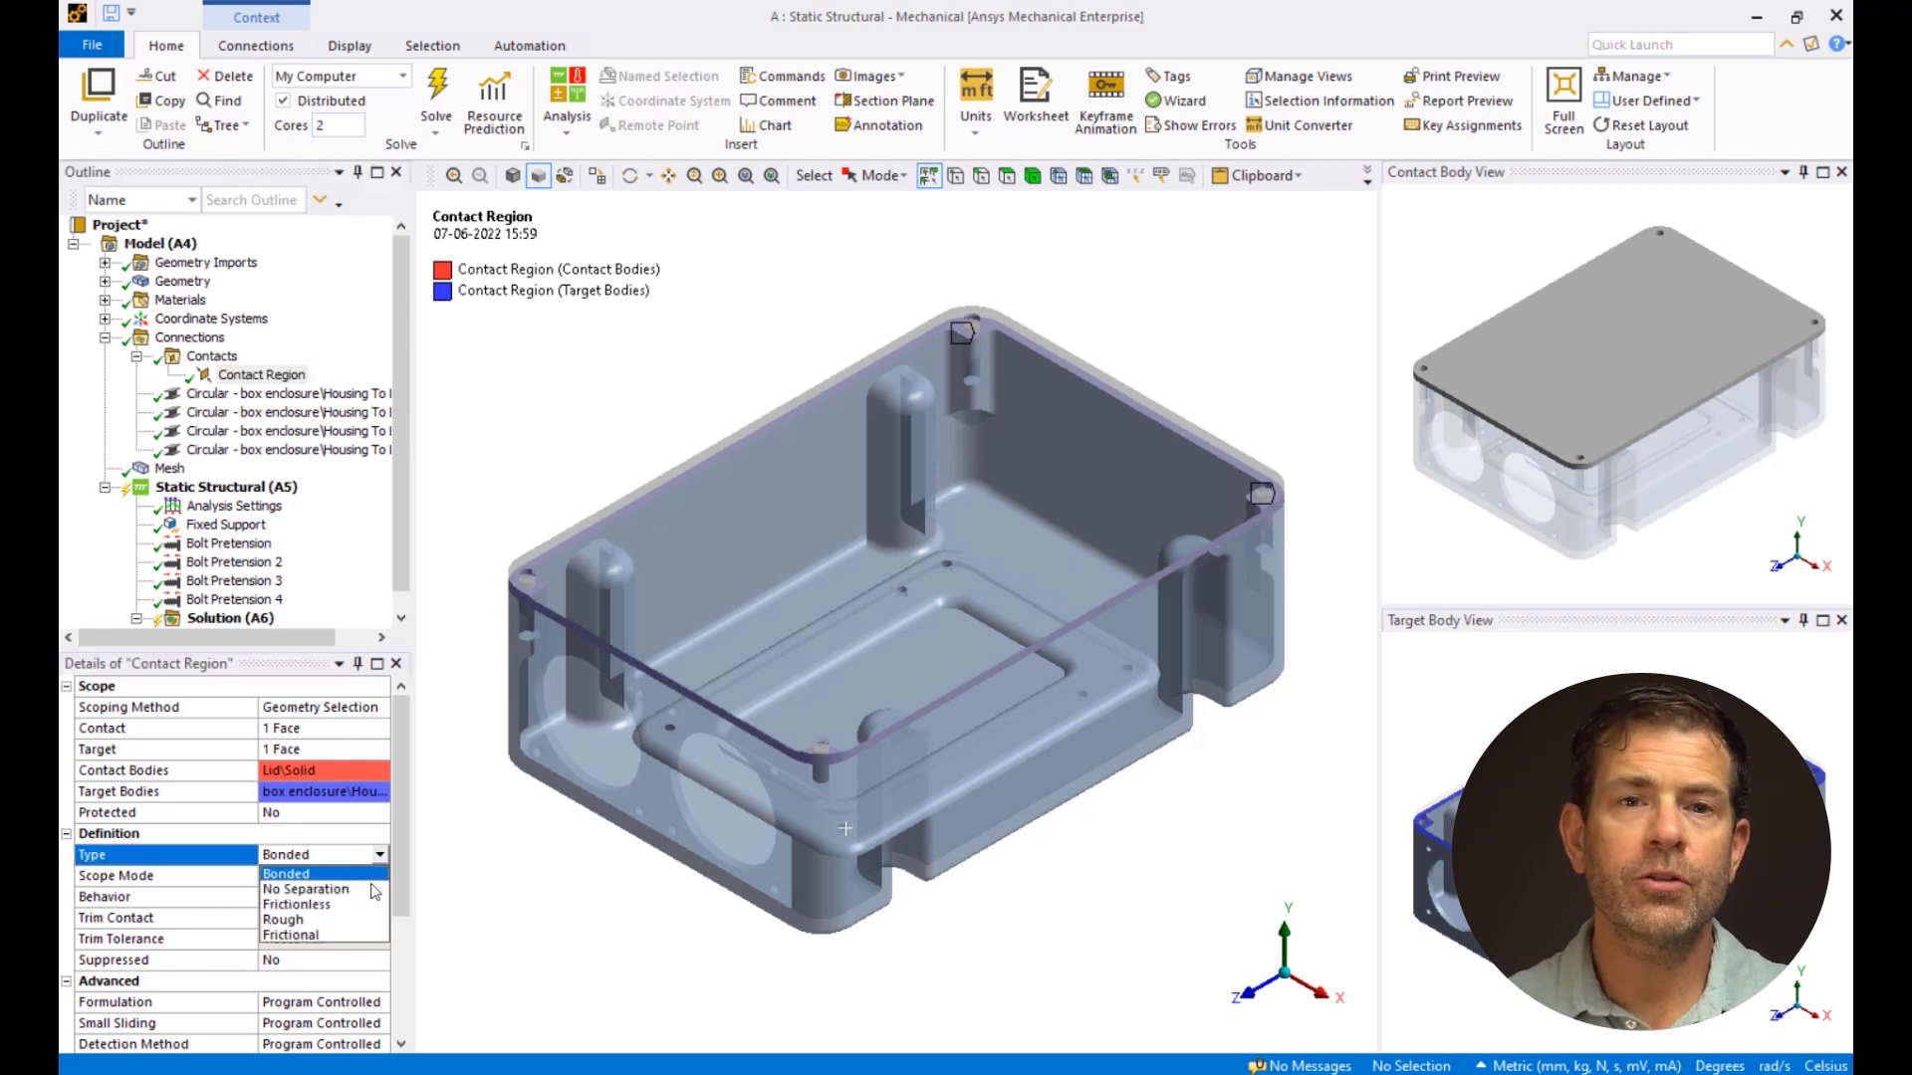
click(370, 904)
Step: Solve the static structural analysis
click(227, 487)
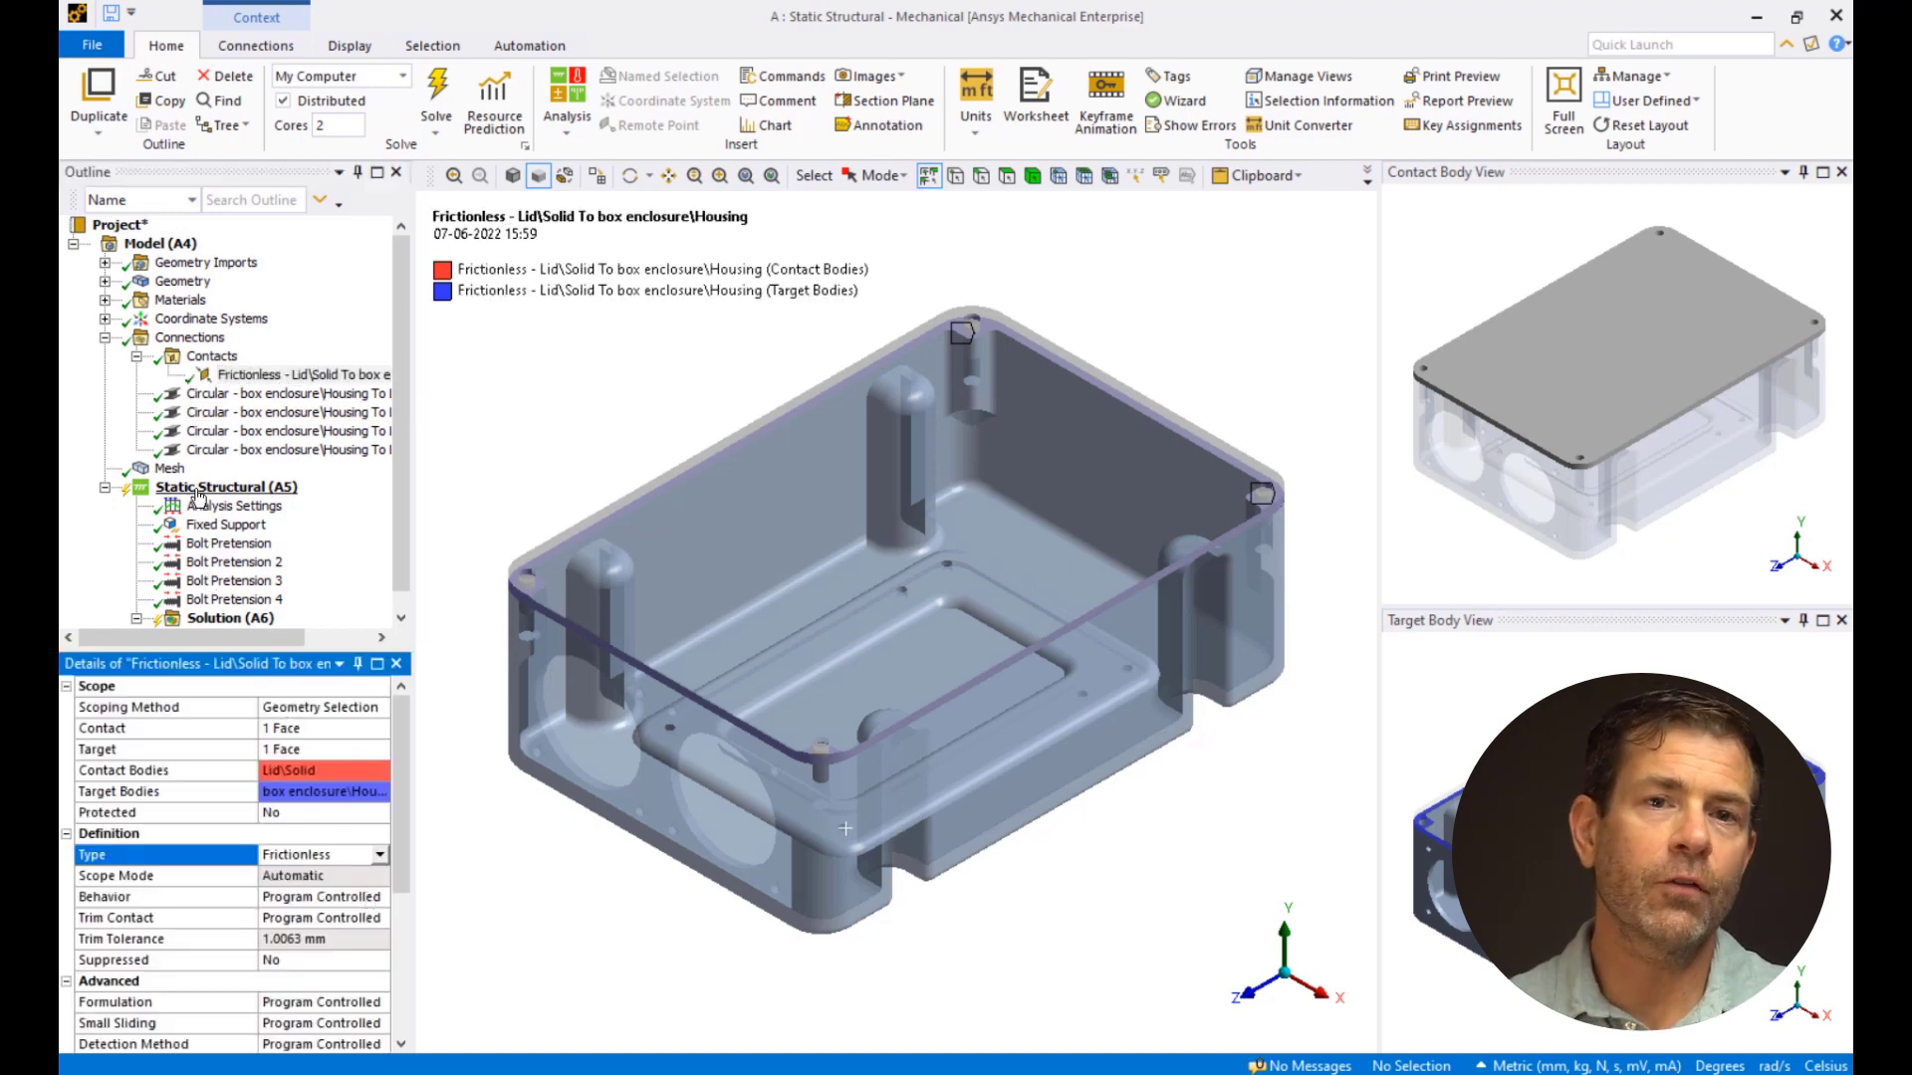
right_click(235, 498)
click(654, 577)
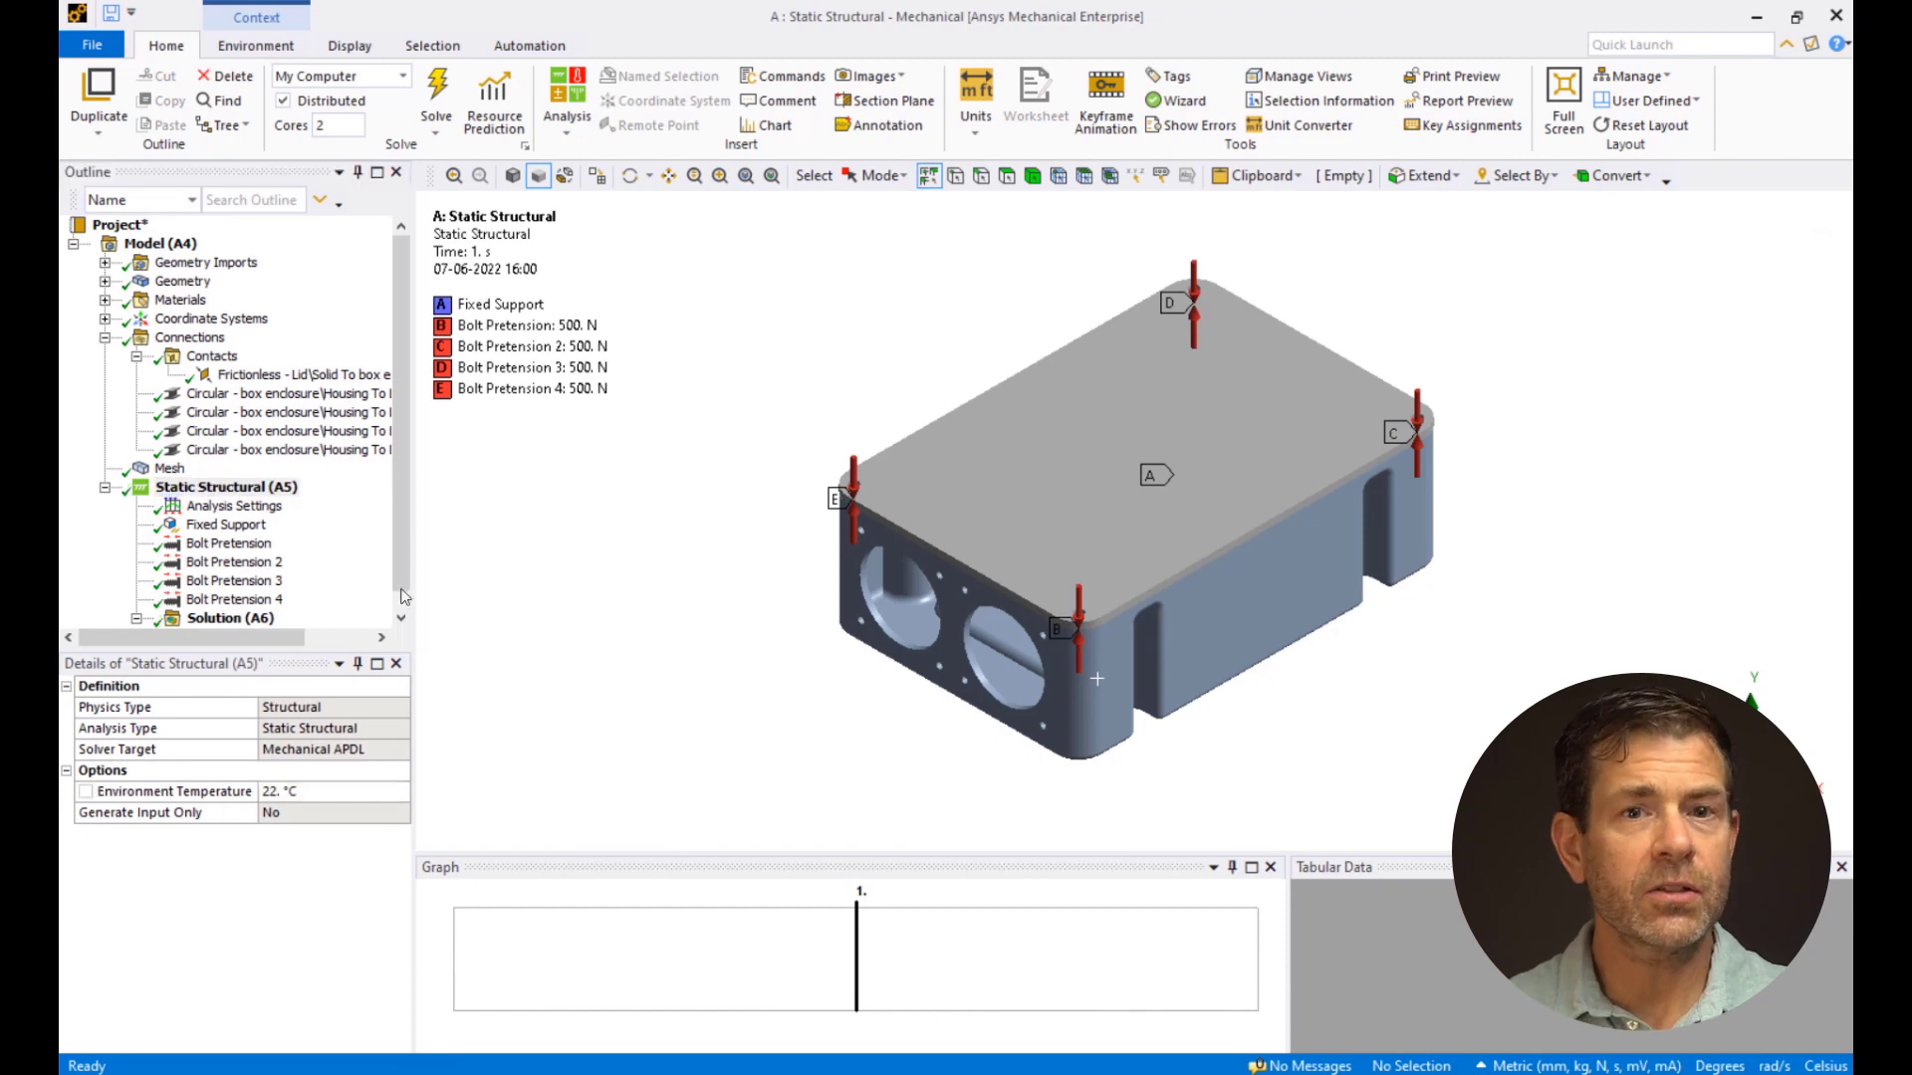
Step: Add a Contact Tool to the static structural solution and evaluate its results
click(229, 618)
right_click(227, 599)
mouse_move(314, 610)
mouse_move(593, 798)
click(733, 803)
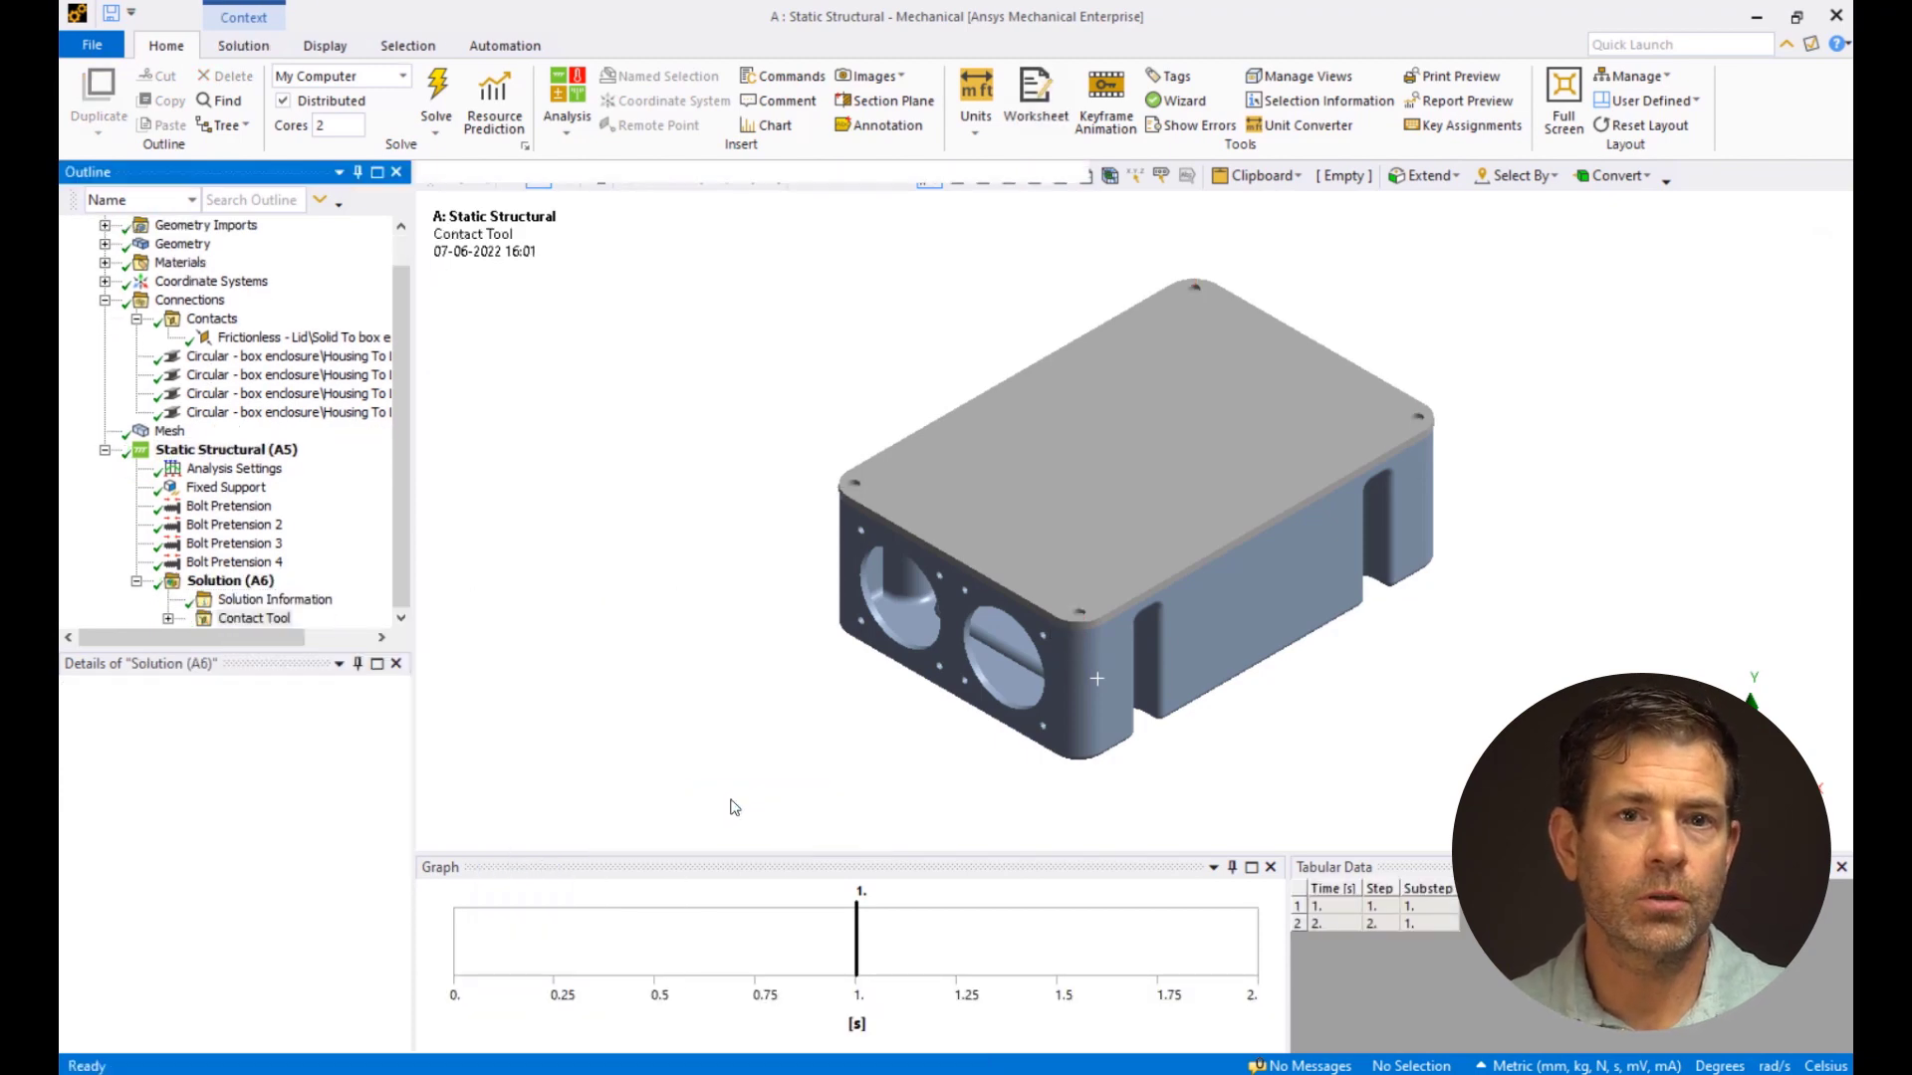
right_click(255, 619)
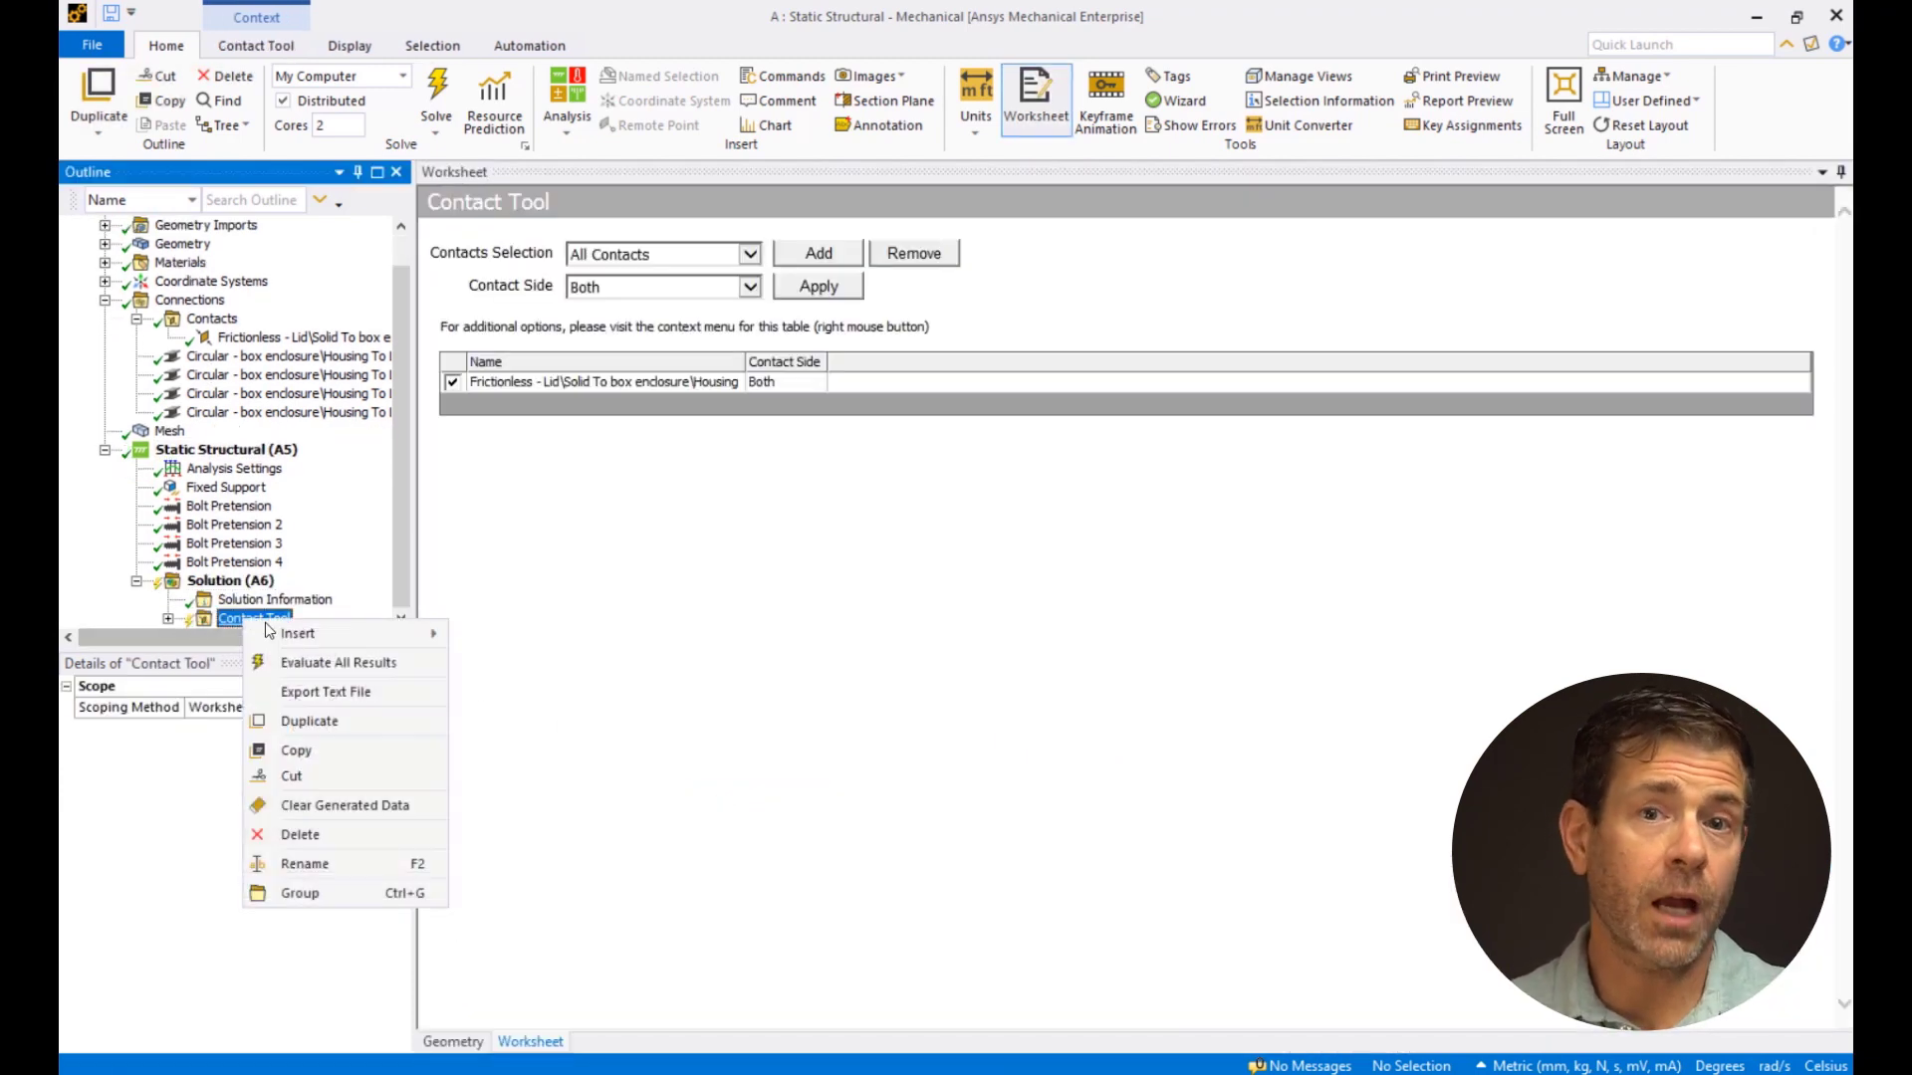
click(310, 662)
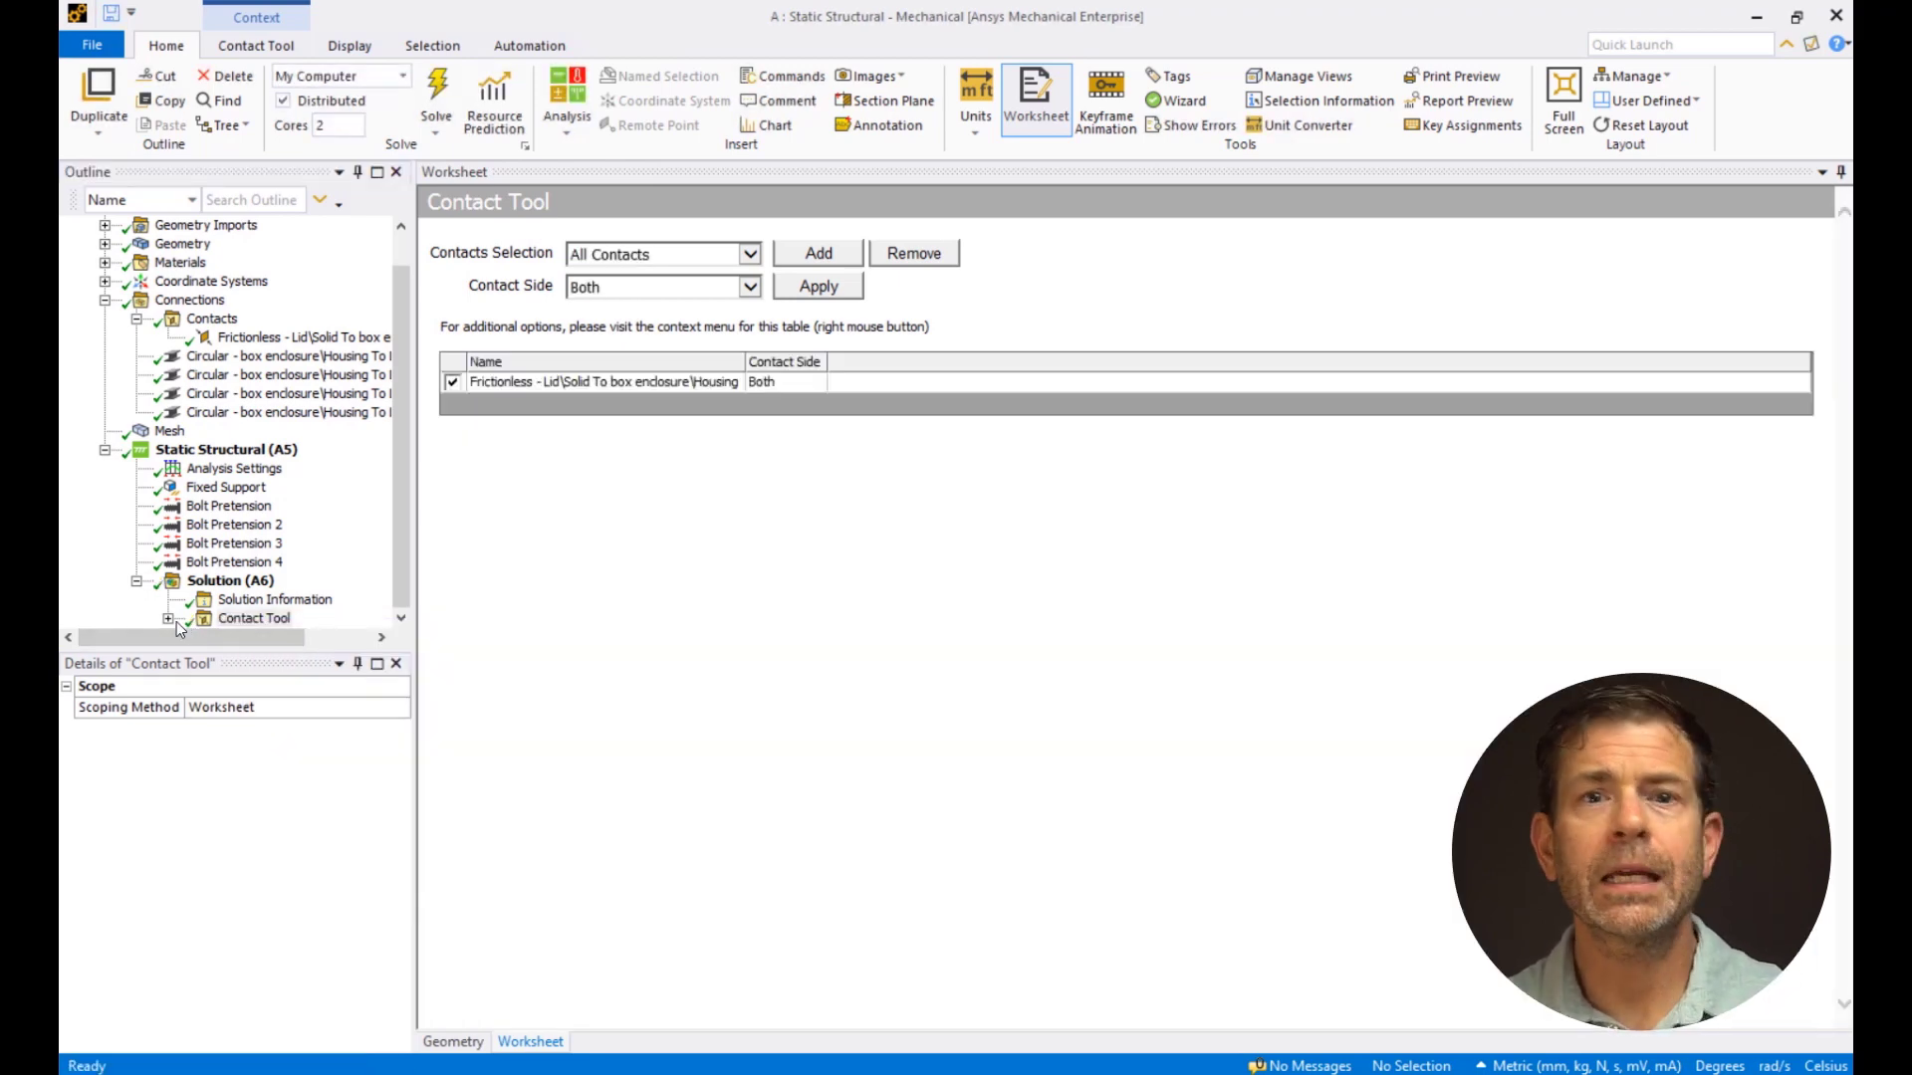
Step: Display the Contact Tool's Status result and examine the contact state around the lid-to-housing interface
click(169, 618)
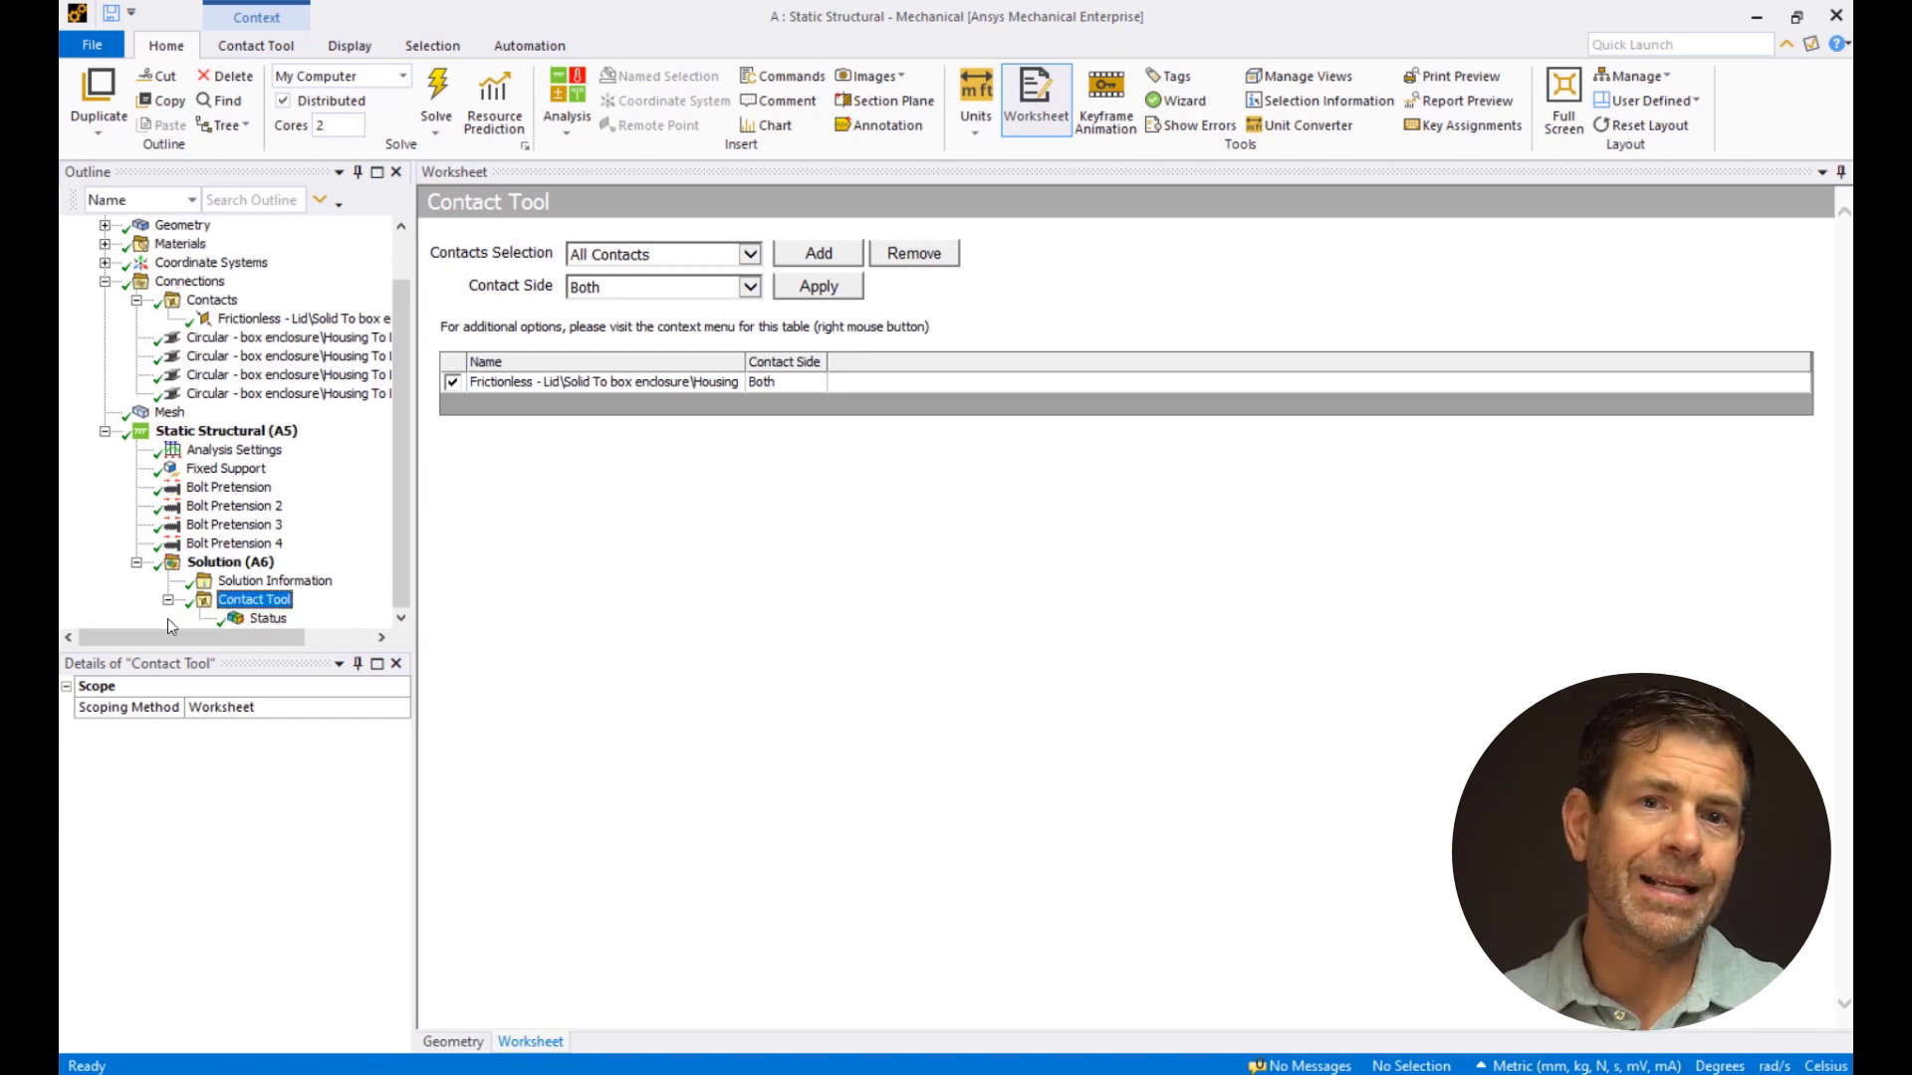
click(268, 618)
drag(1553, 612, 1565, 687)
drag(831, 329, 1430, 726)
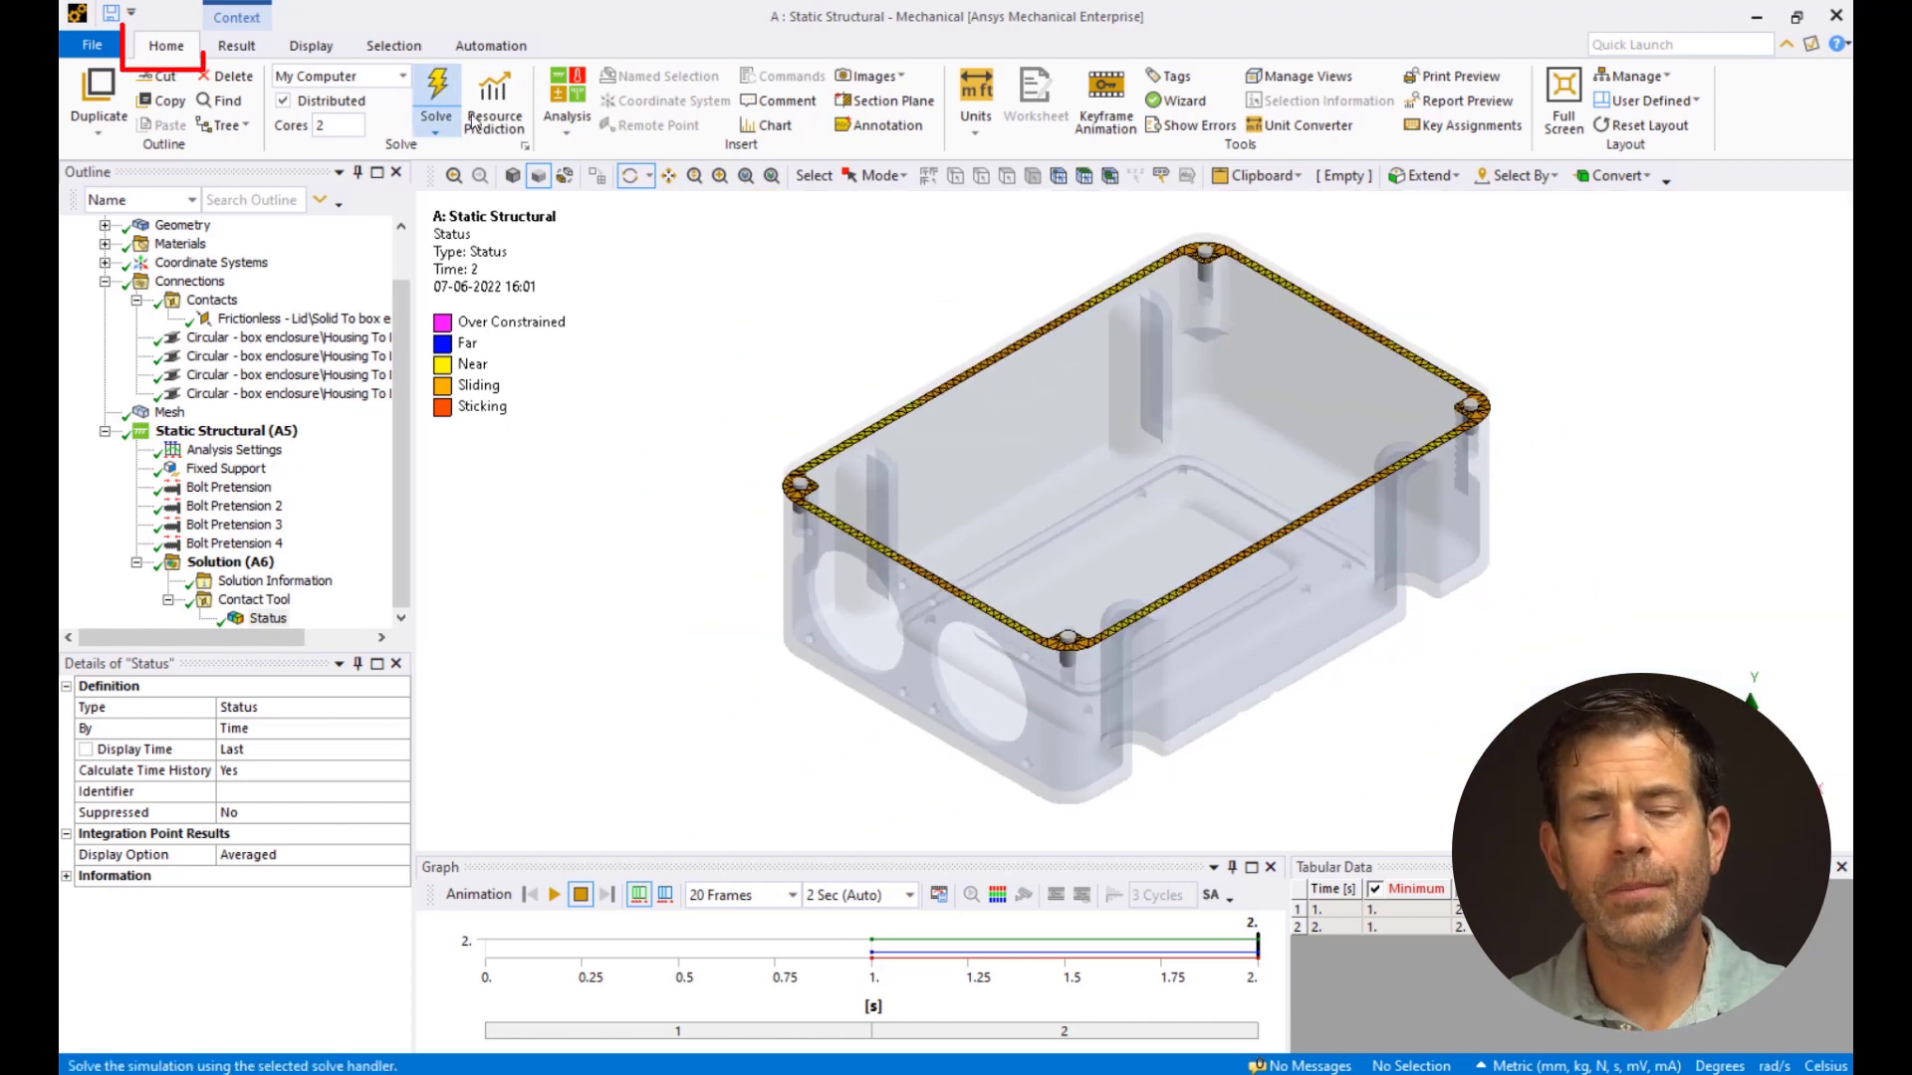
Step: Add a Modal analysis to the model and set its pre-stress environment to Static Structural
click(566, 99)
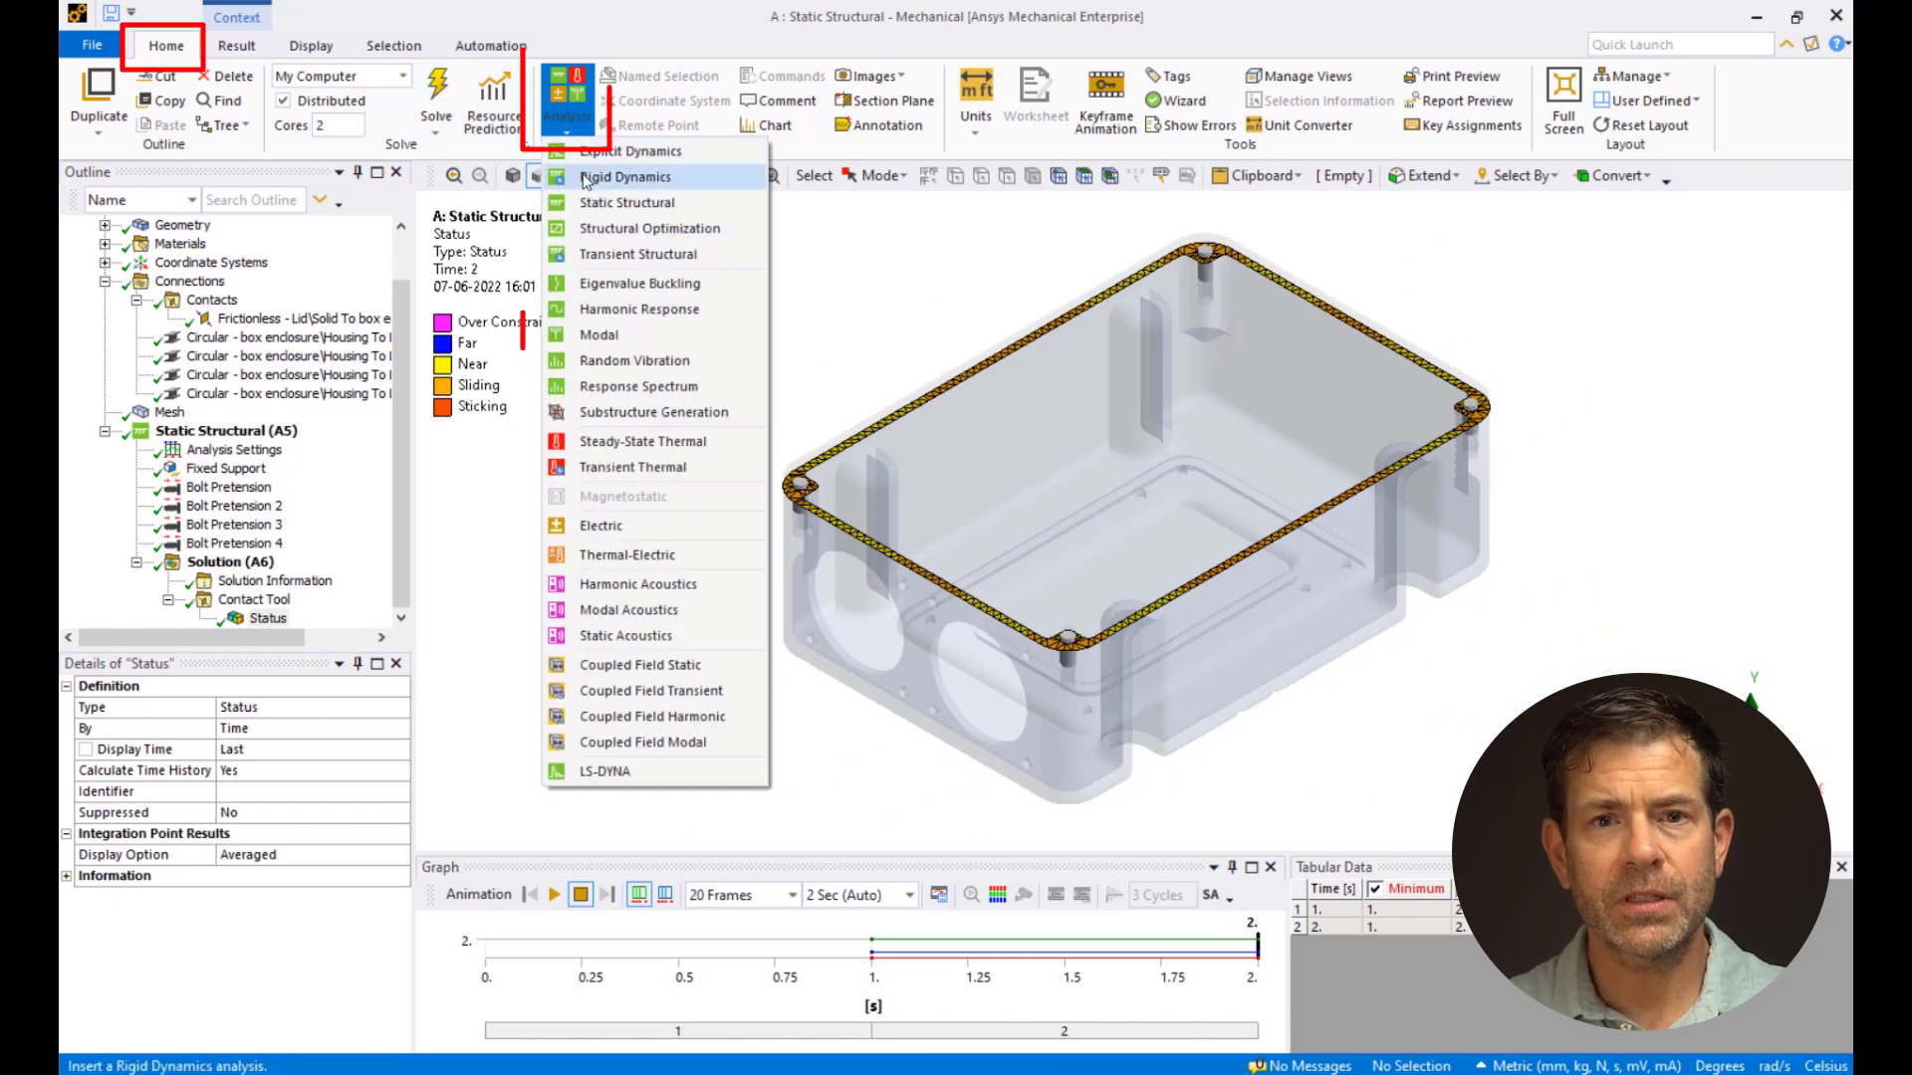
click(611, 332)
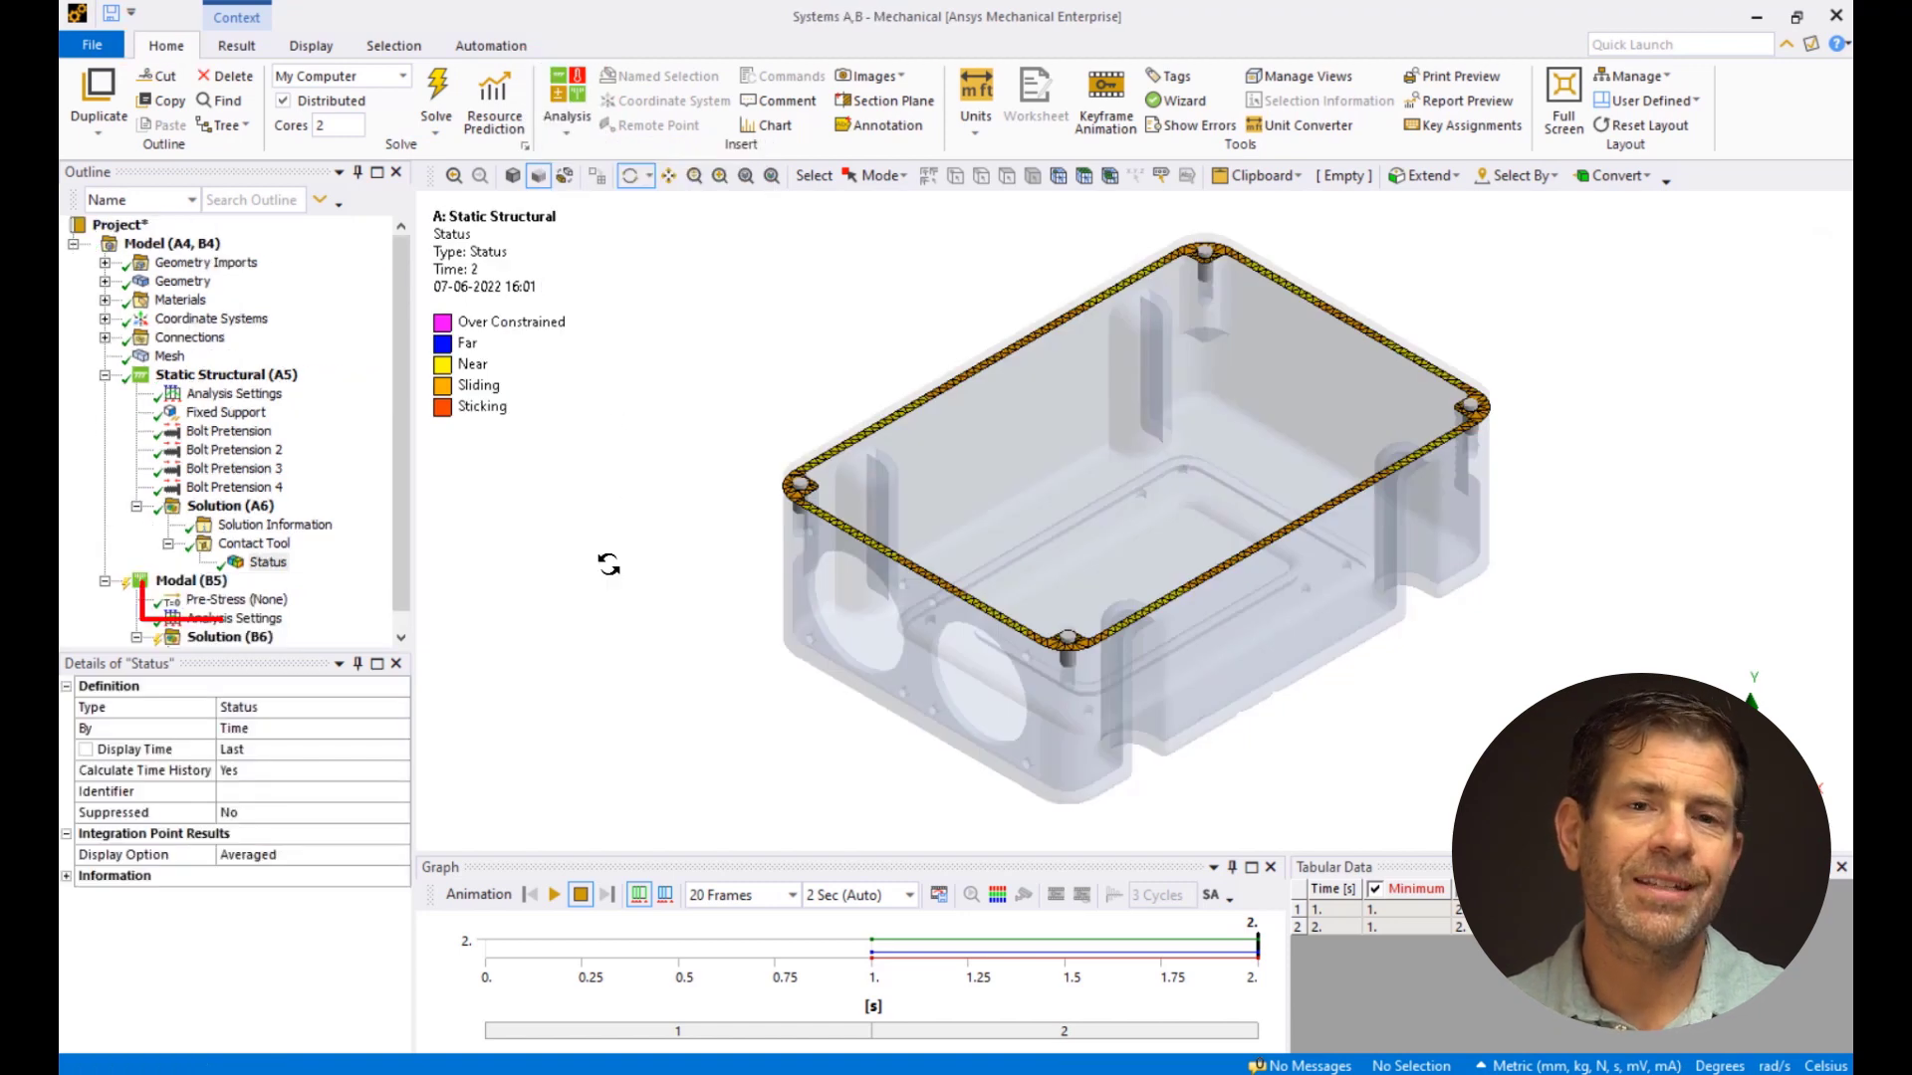
click(236, 600)
click(308, 707)
click(399, 707)
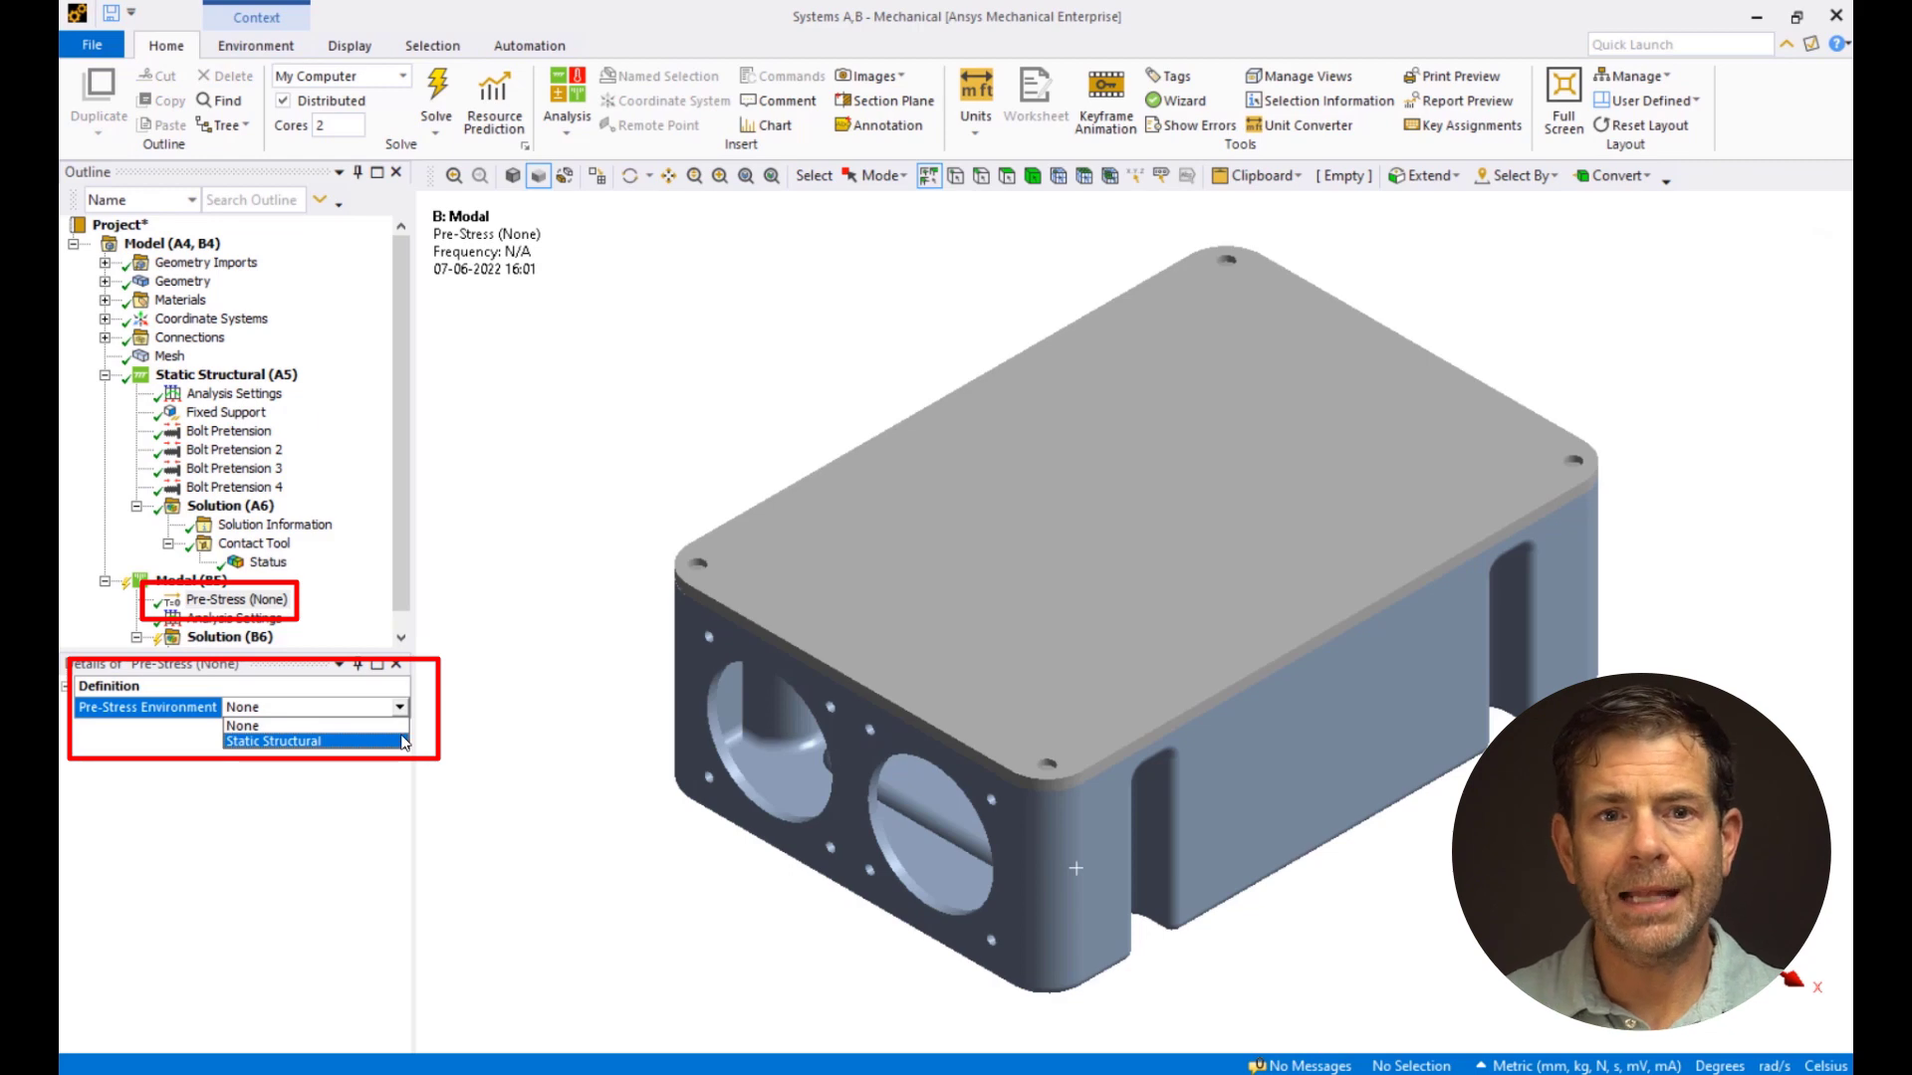
click(403, 741)
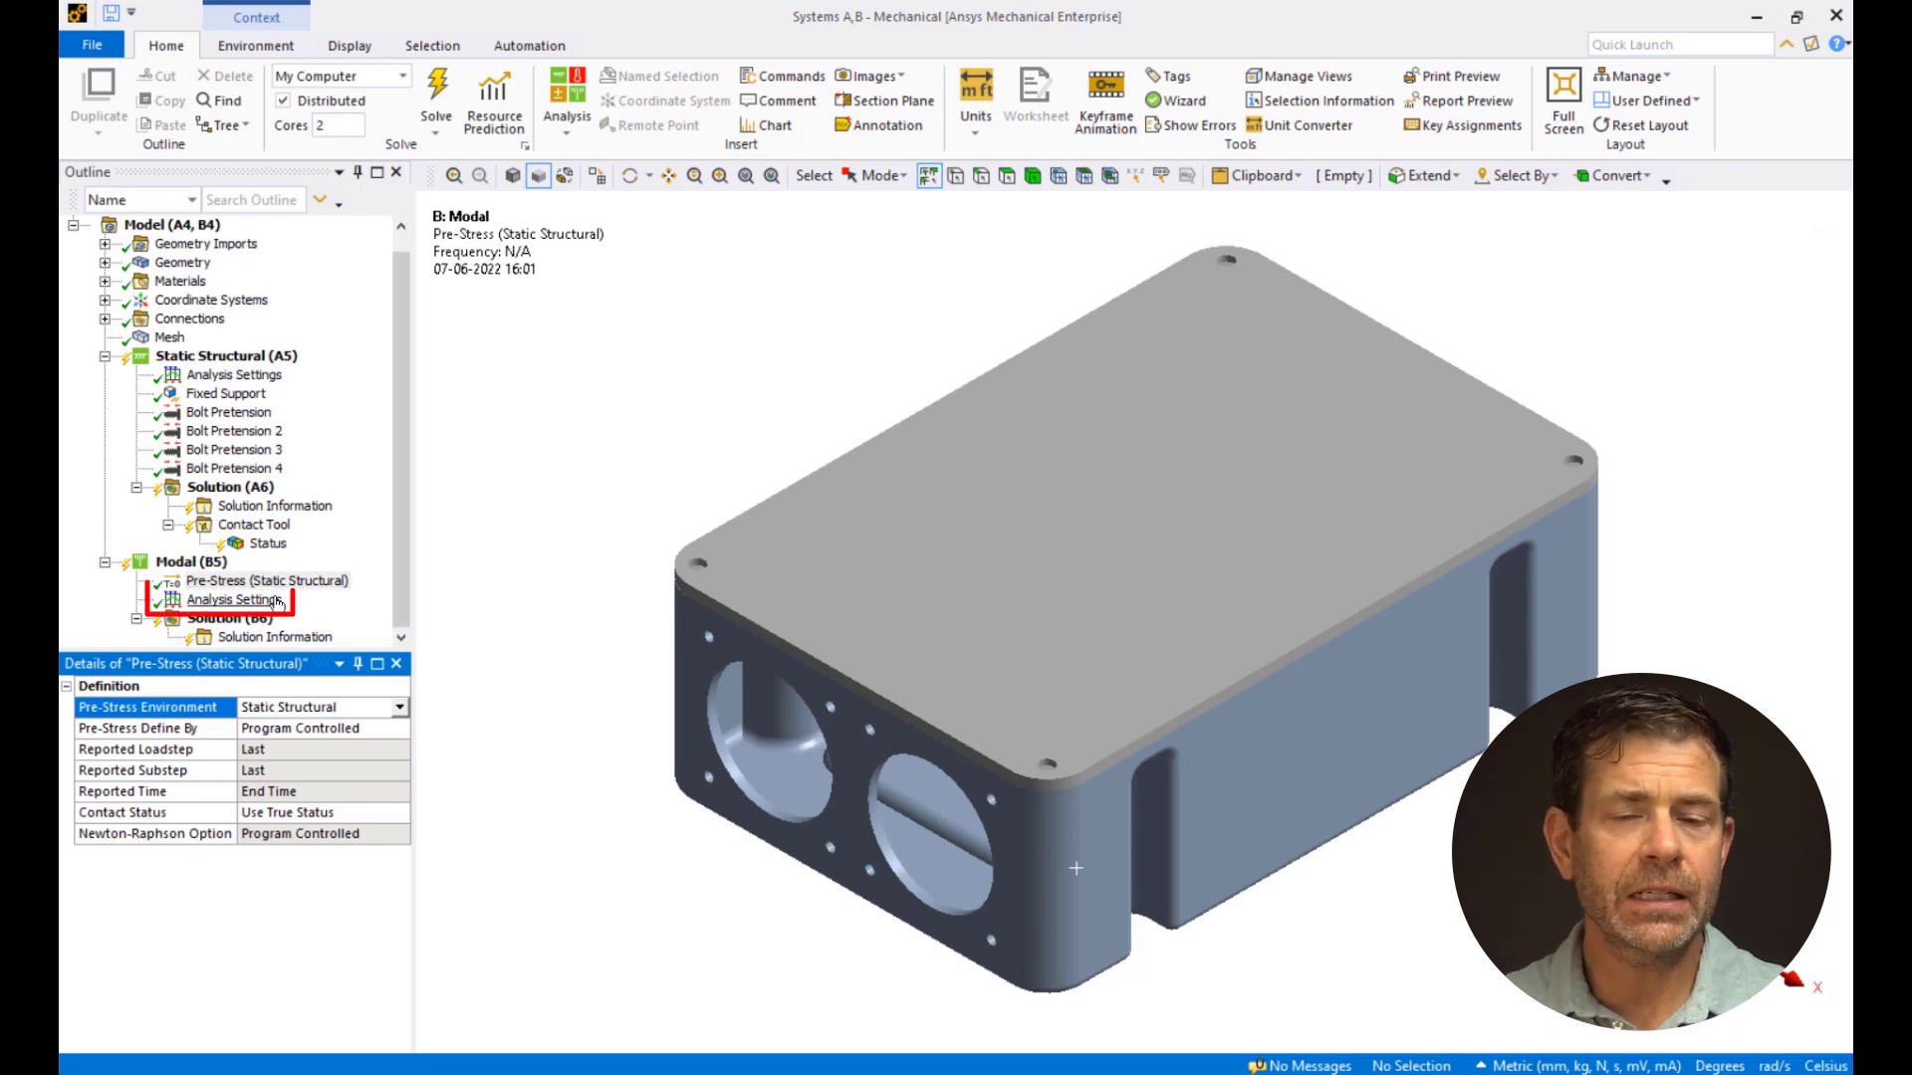
Step: Set the modal analysis to find a maximum of 60 modes and solve it
click(234, 599)
click(287, 709)
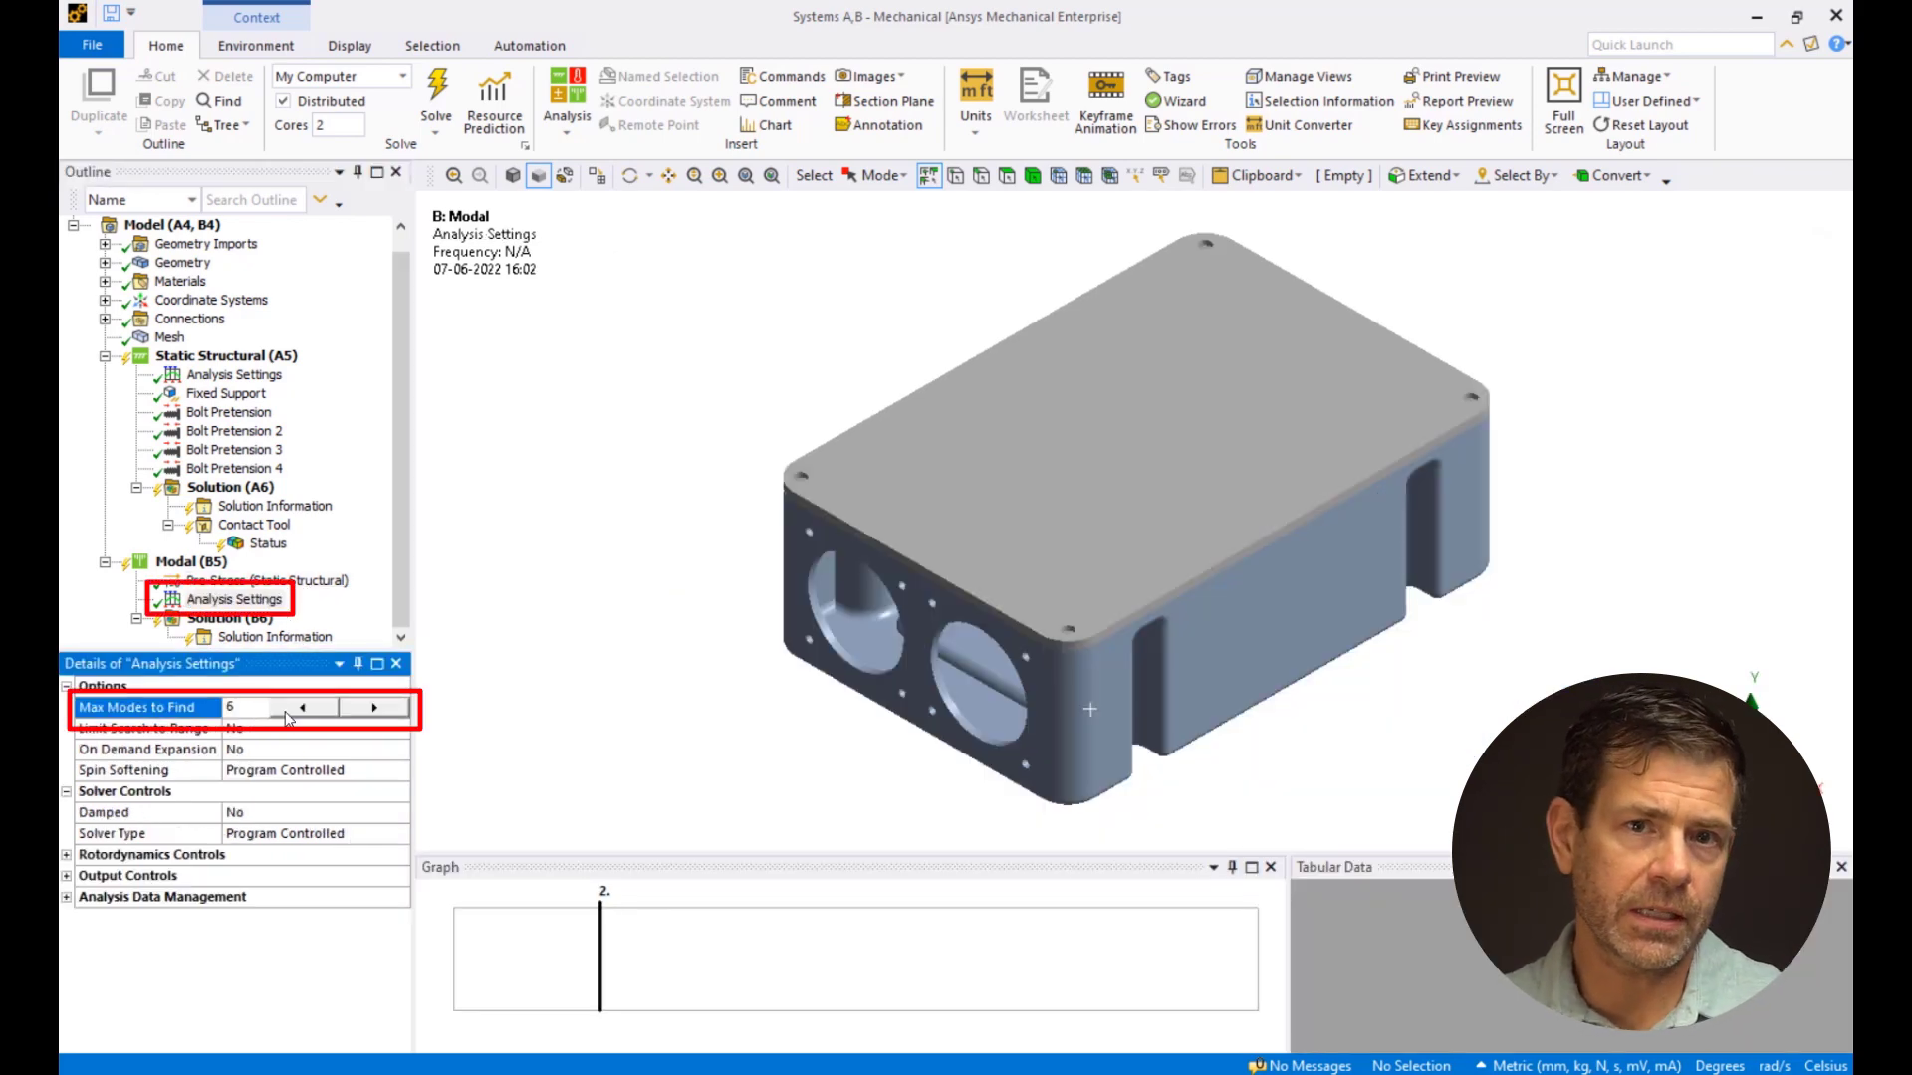
text(0)
key(Return)
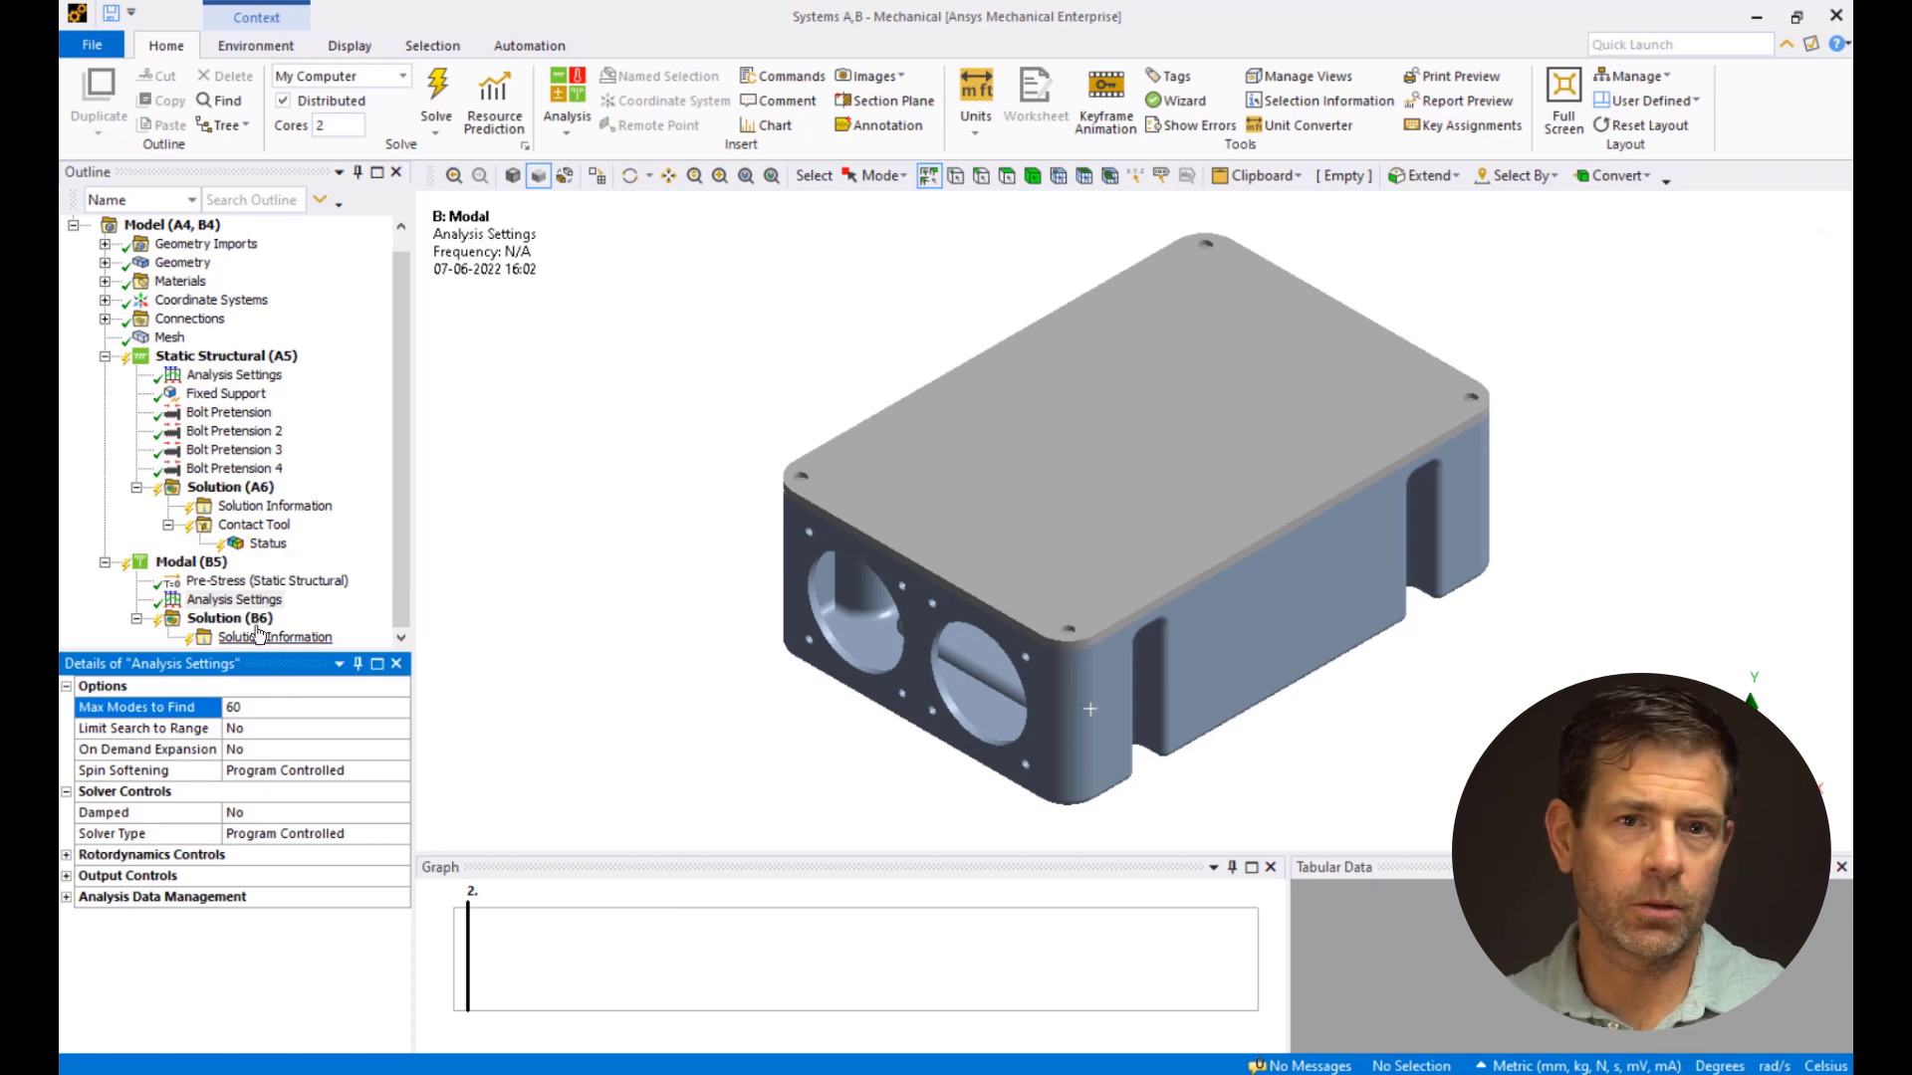
right_click(251, 619)
click(308, 665)
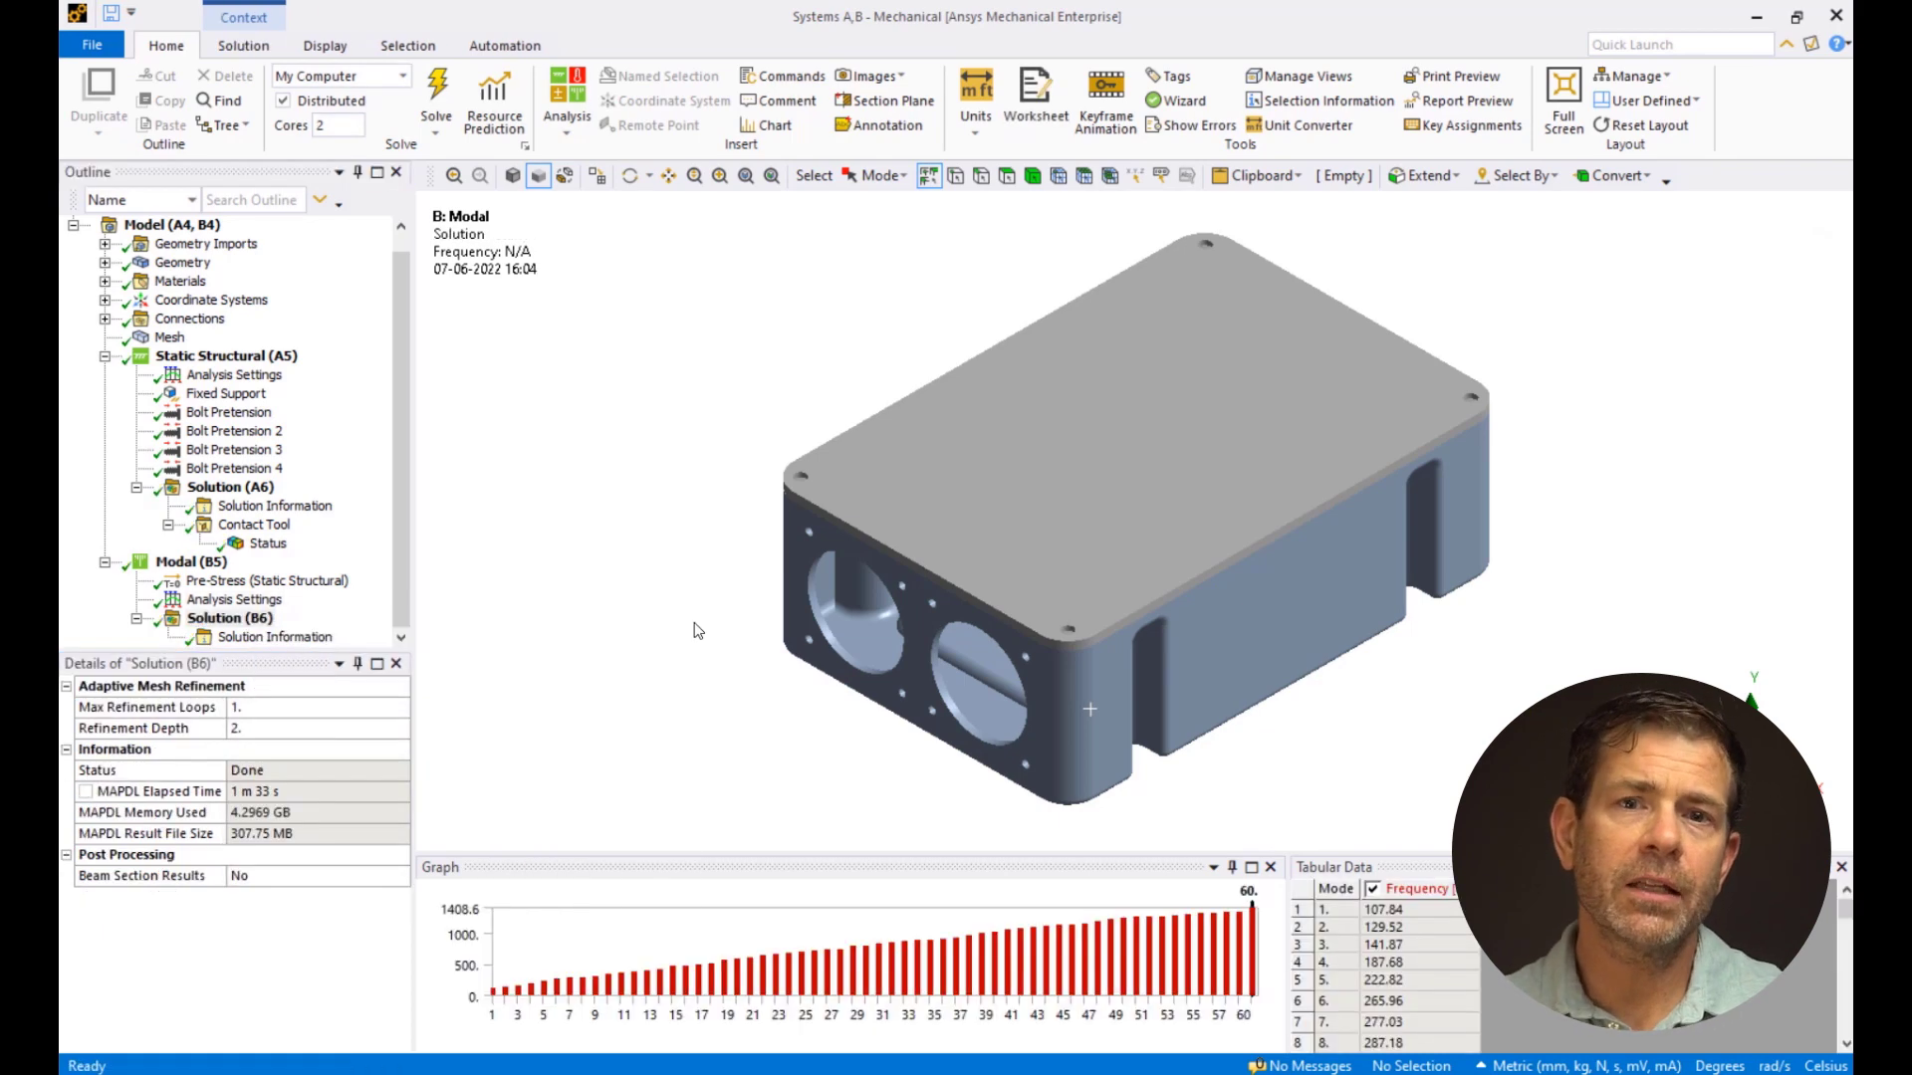
Step: Create mode shape results for all 60 modes of the modal solution and evaluate all results
click(1300, 896)
right_click(1299, 901)
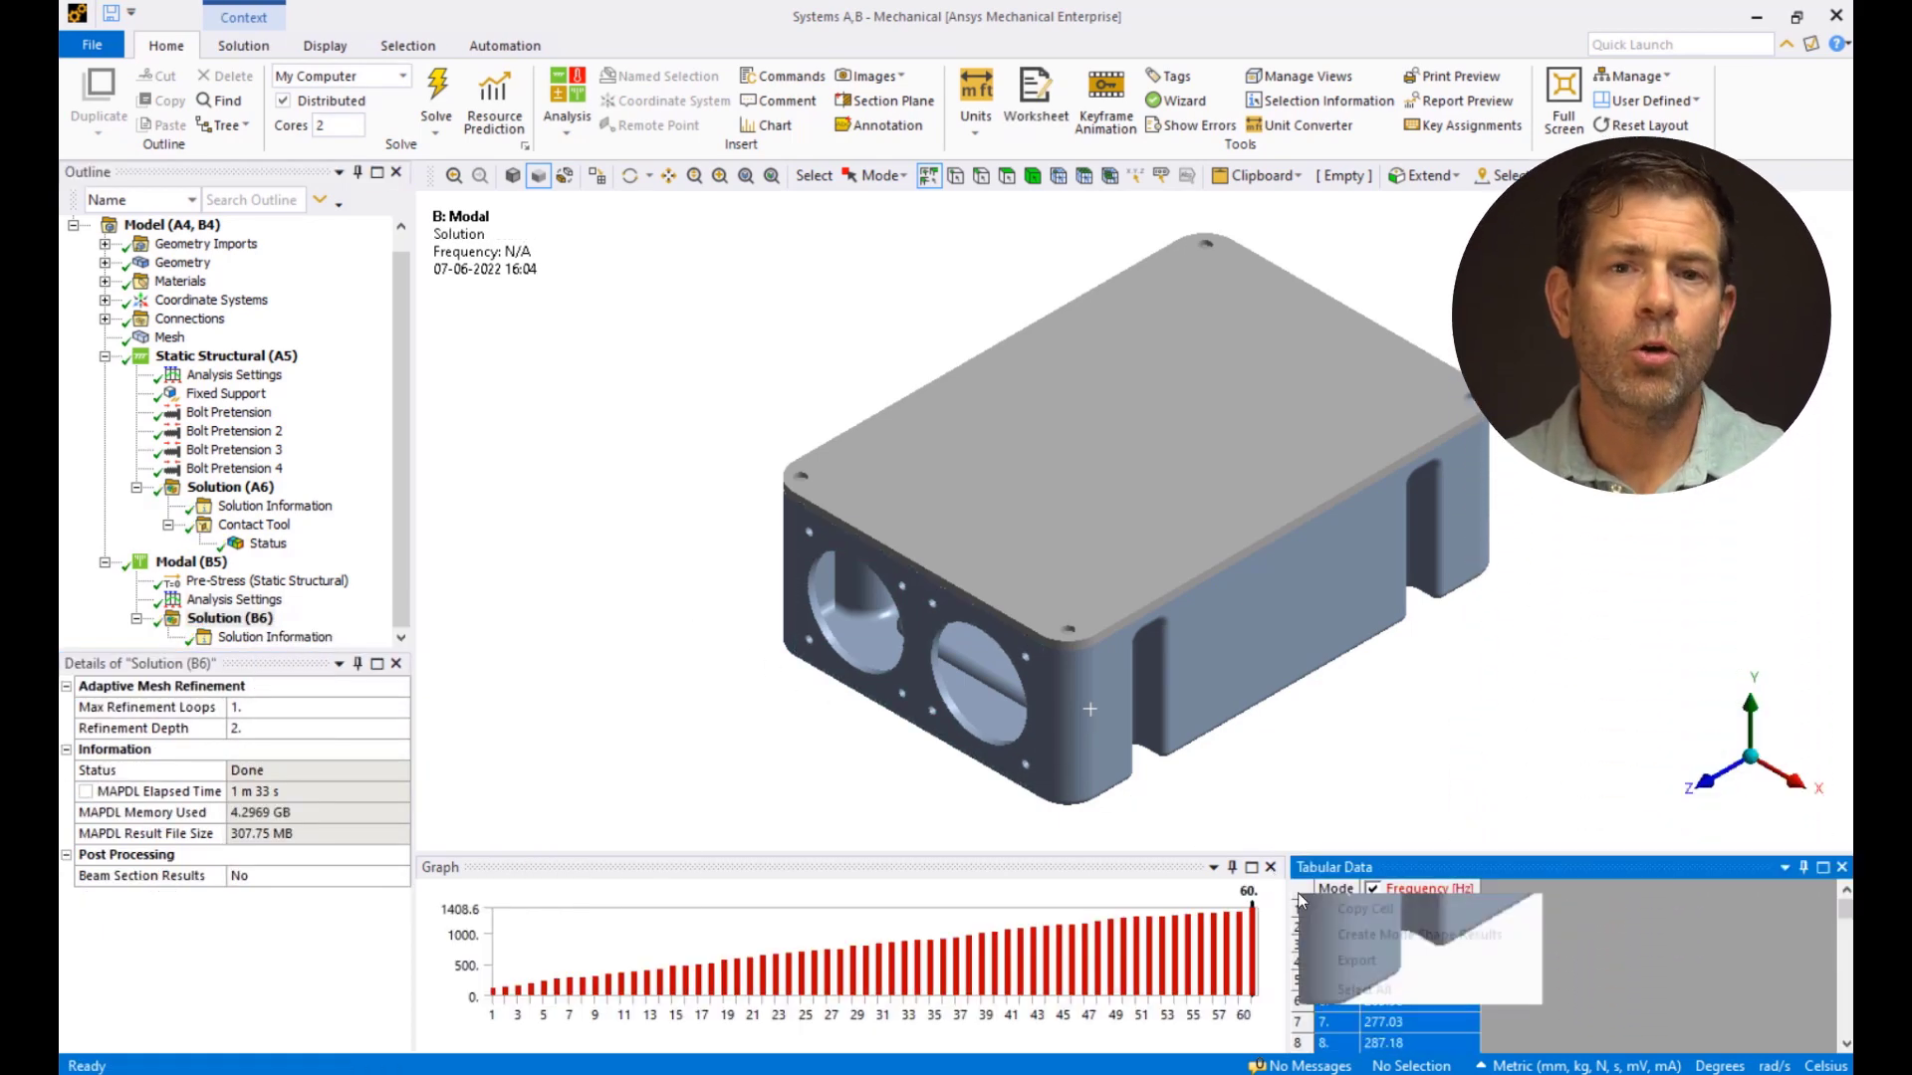
click(1337, 934)
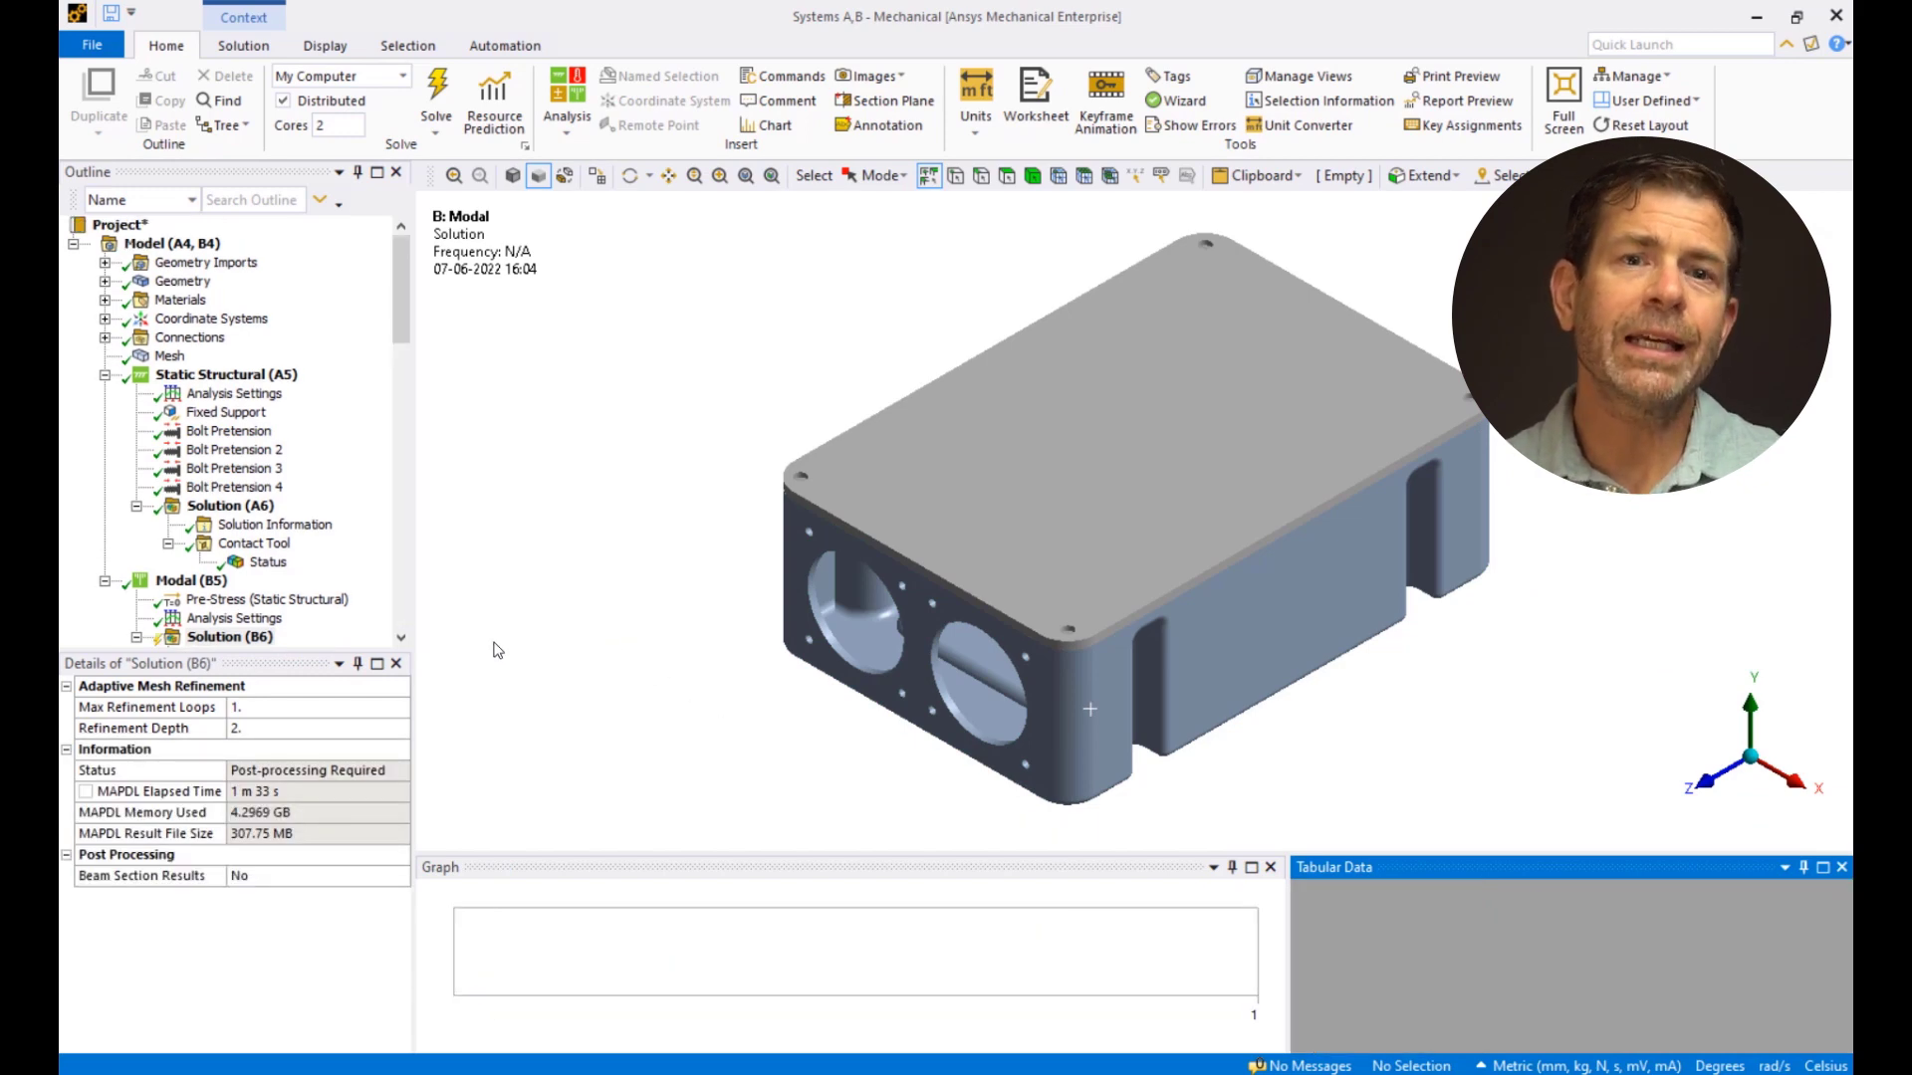
right_click(277, 642)
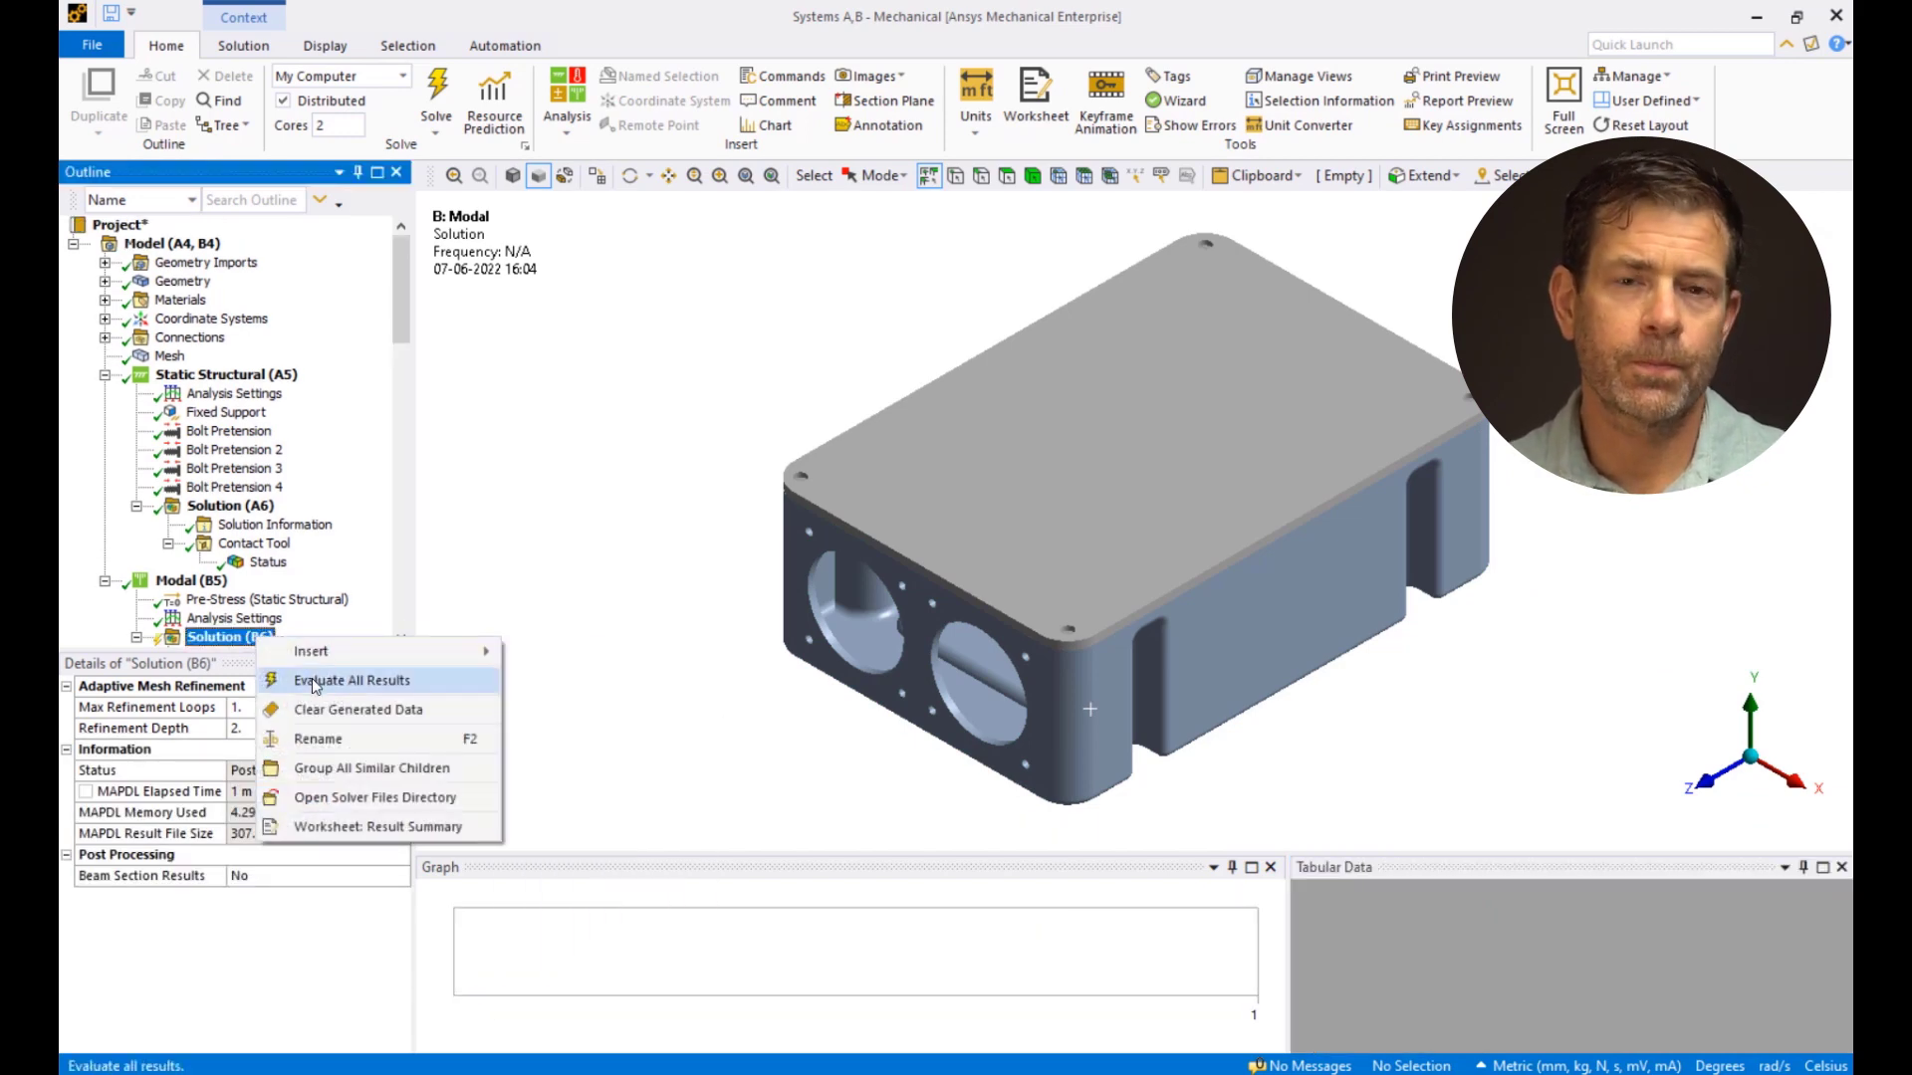
click(312, 678)
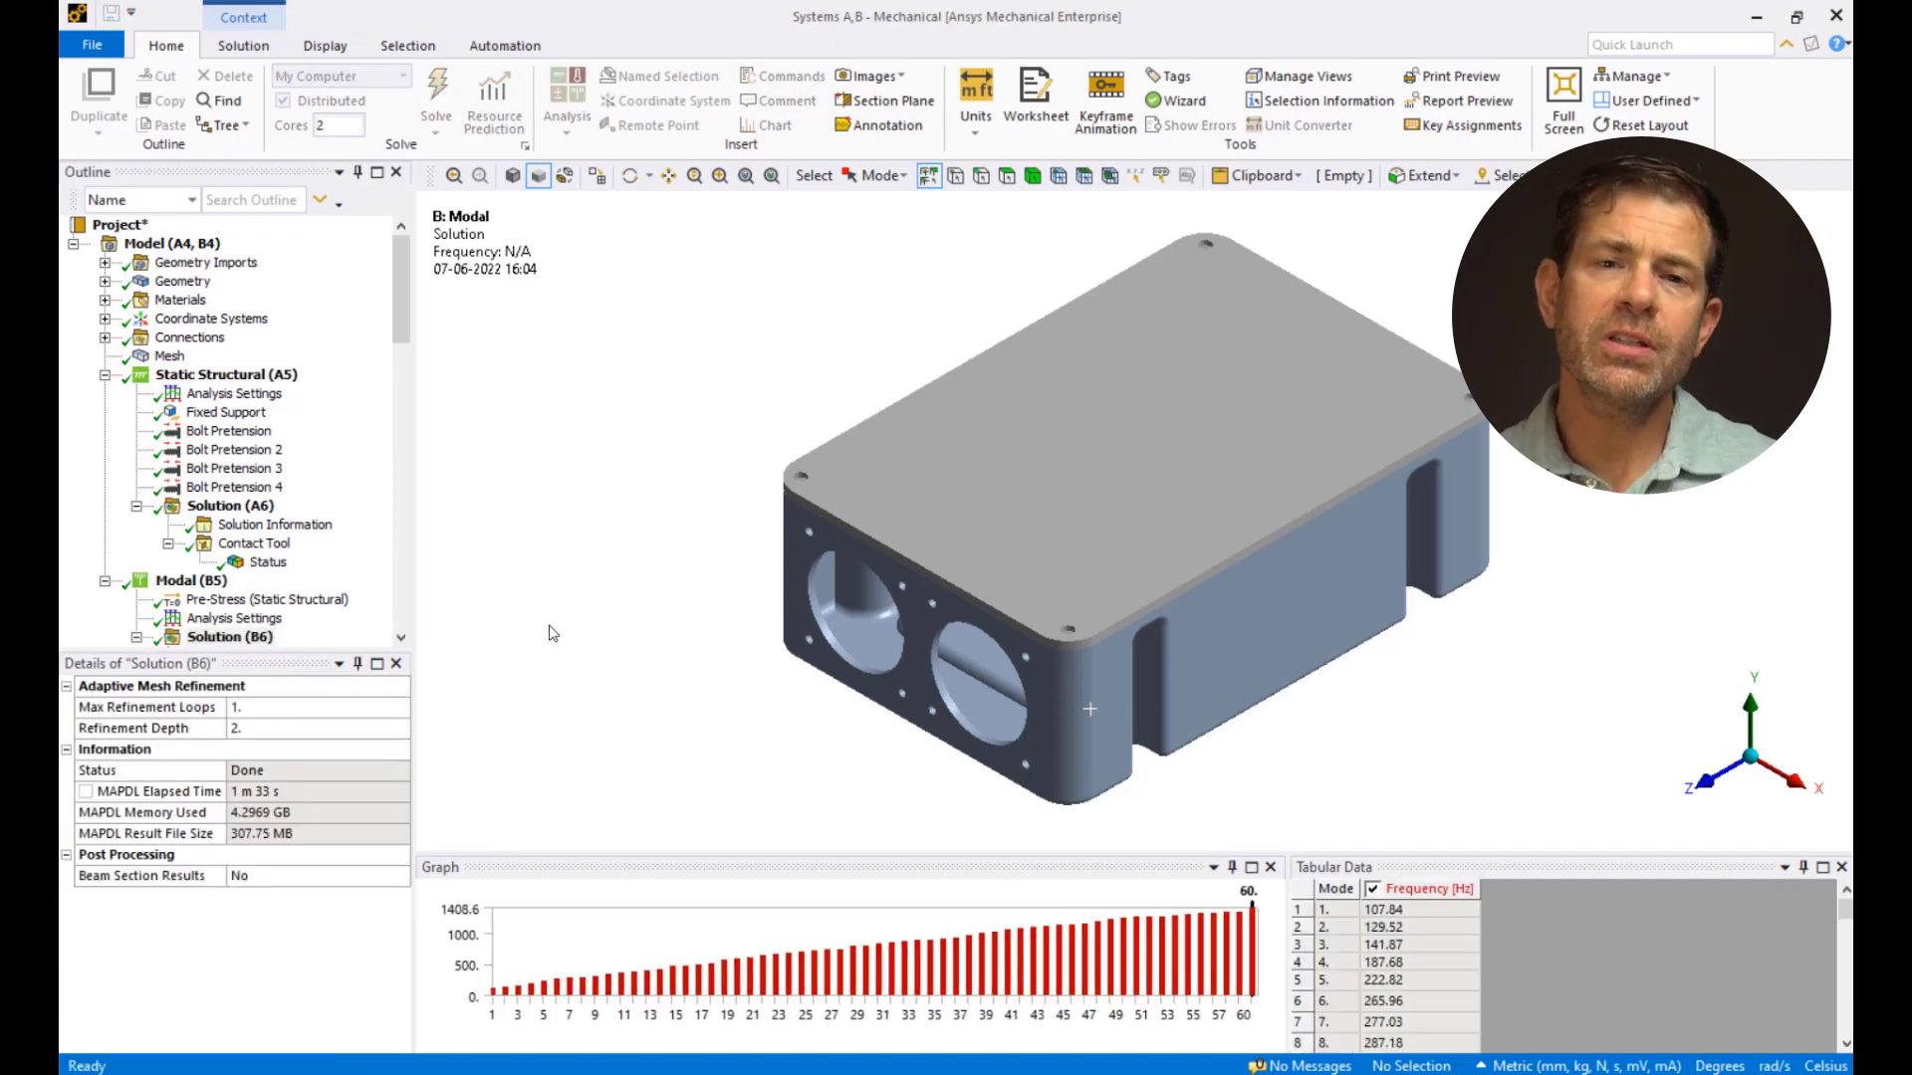
Step: Display Total Deformation 4 at the 0.5x Auto scale, animate it and examine the interface between lid and housing side wall
scroll(348, 589, down, 4)
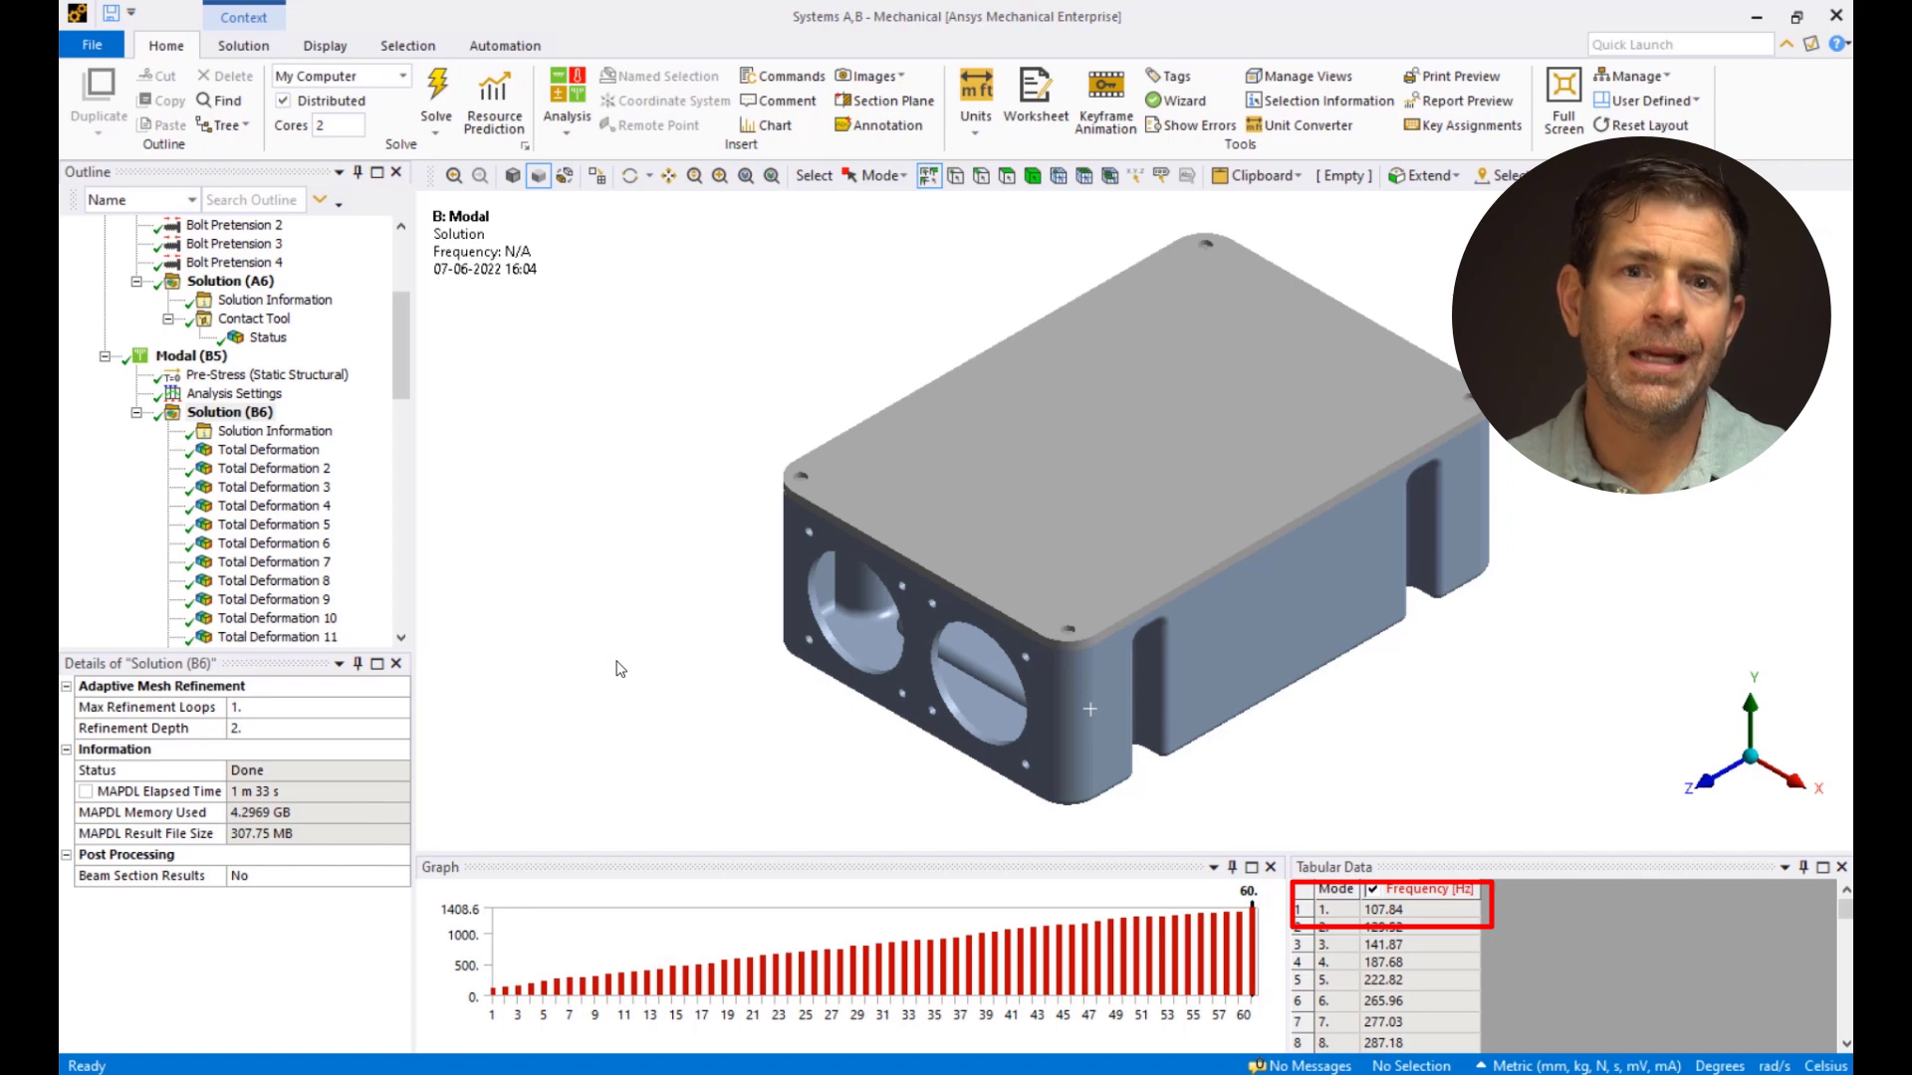
click(327, 506)
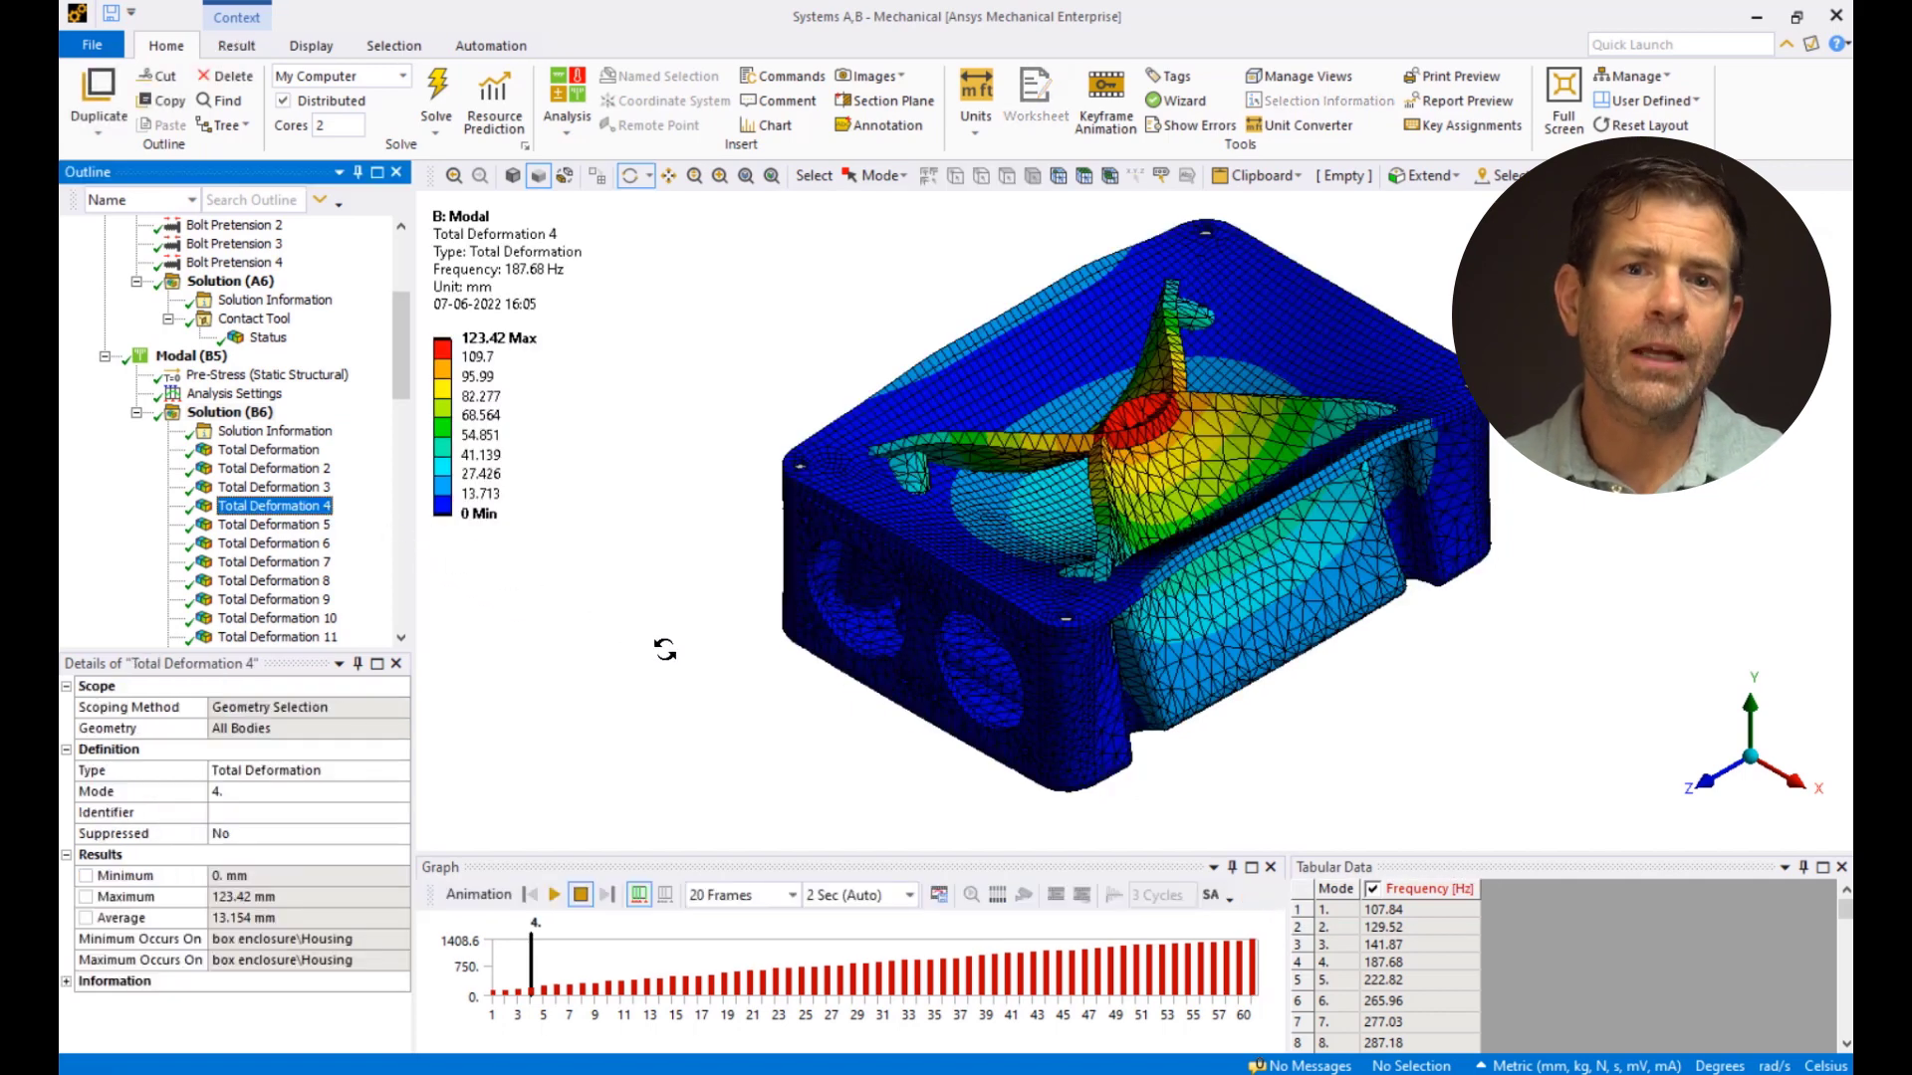
click(237, 45)
click(797, 77)
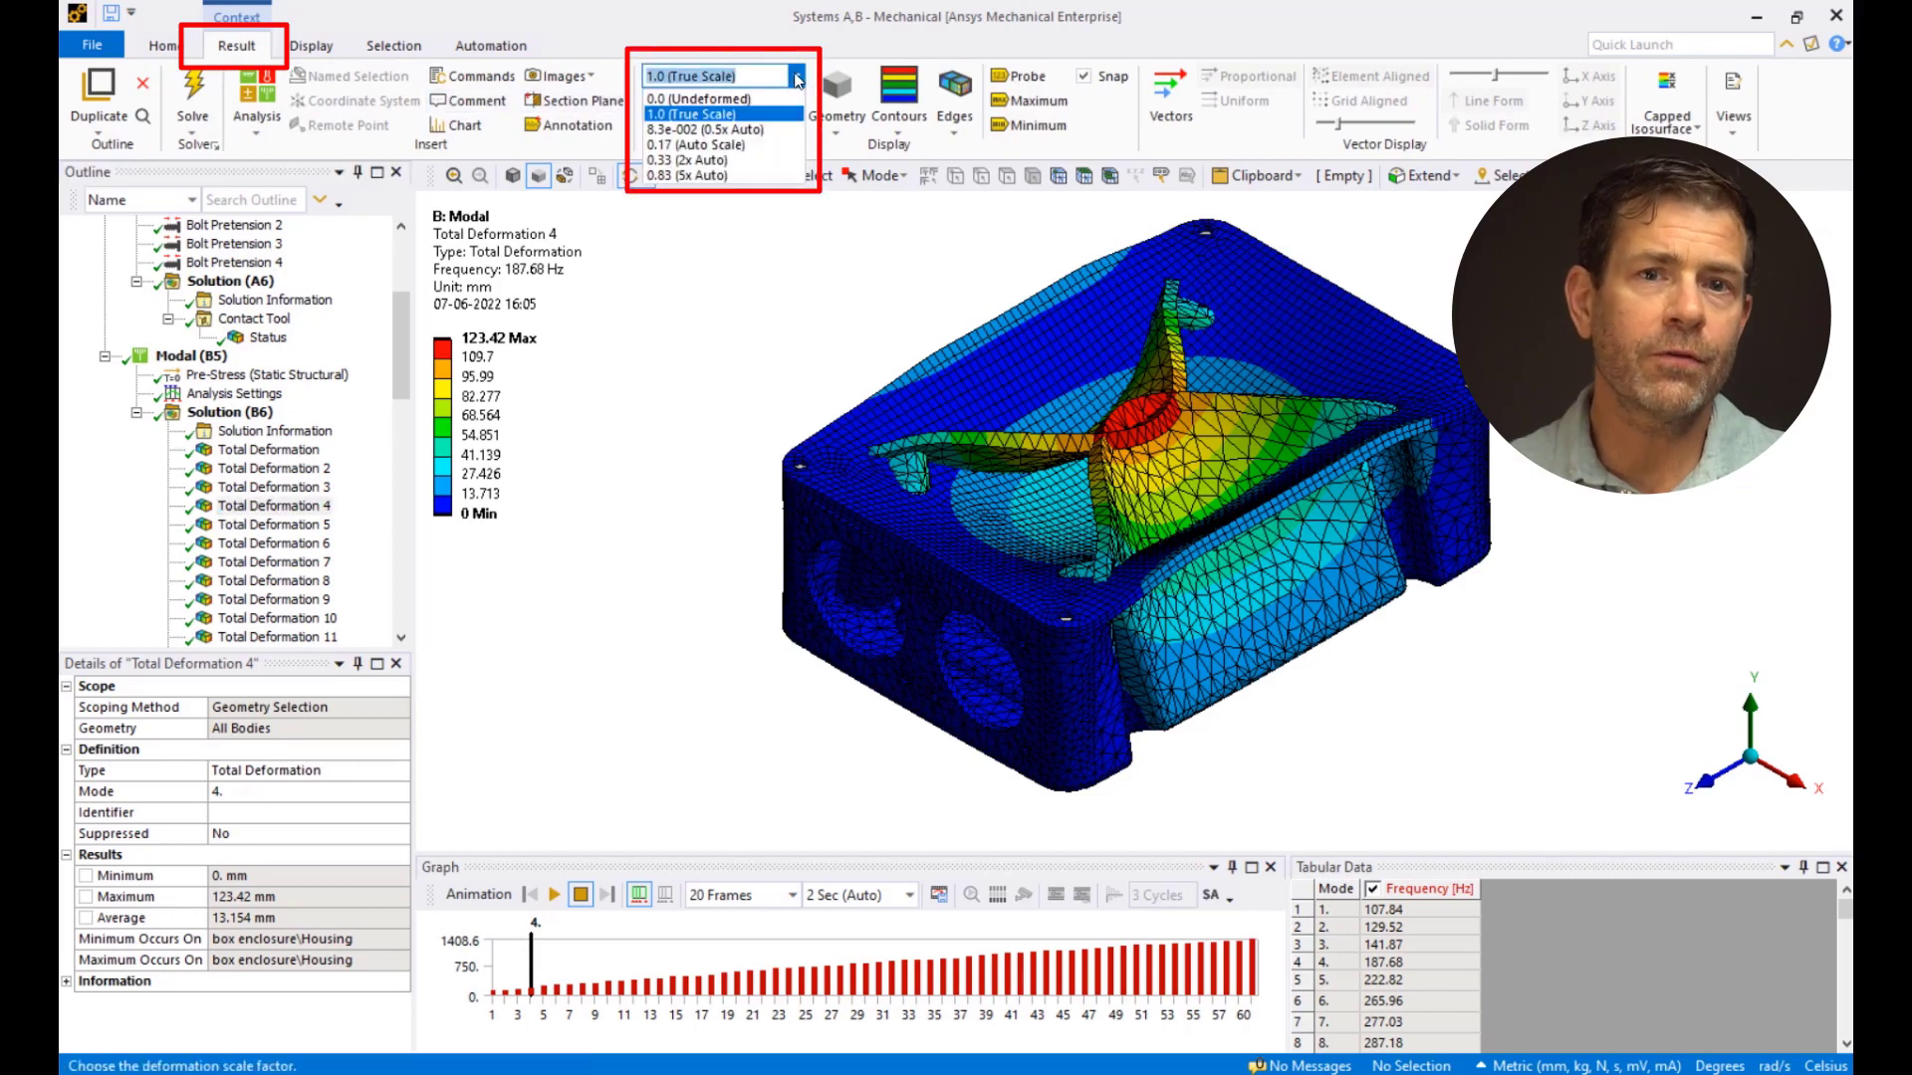
click(767, 130)
middle_drag(598, 608, 956, 608)
click(555, 894)
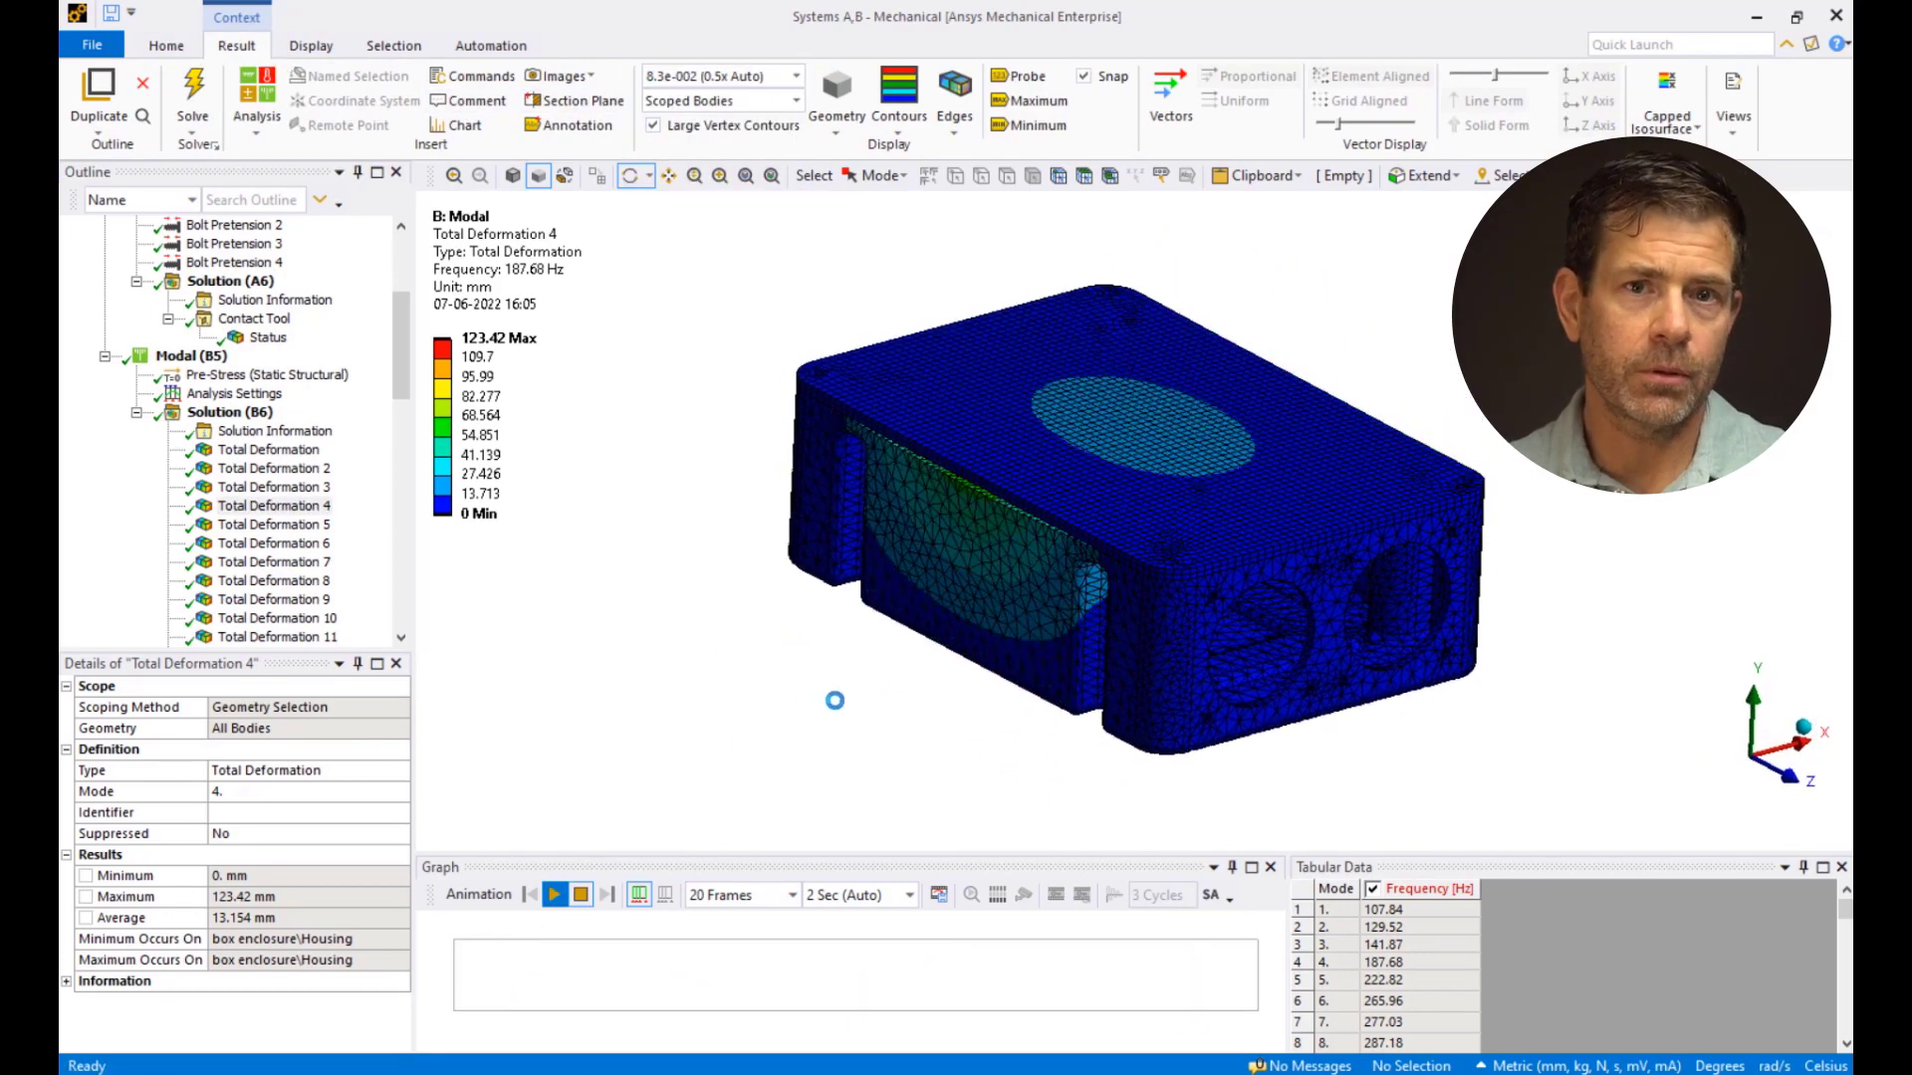
right_drag(781, 362, 1208, 629)
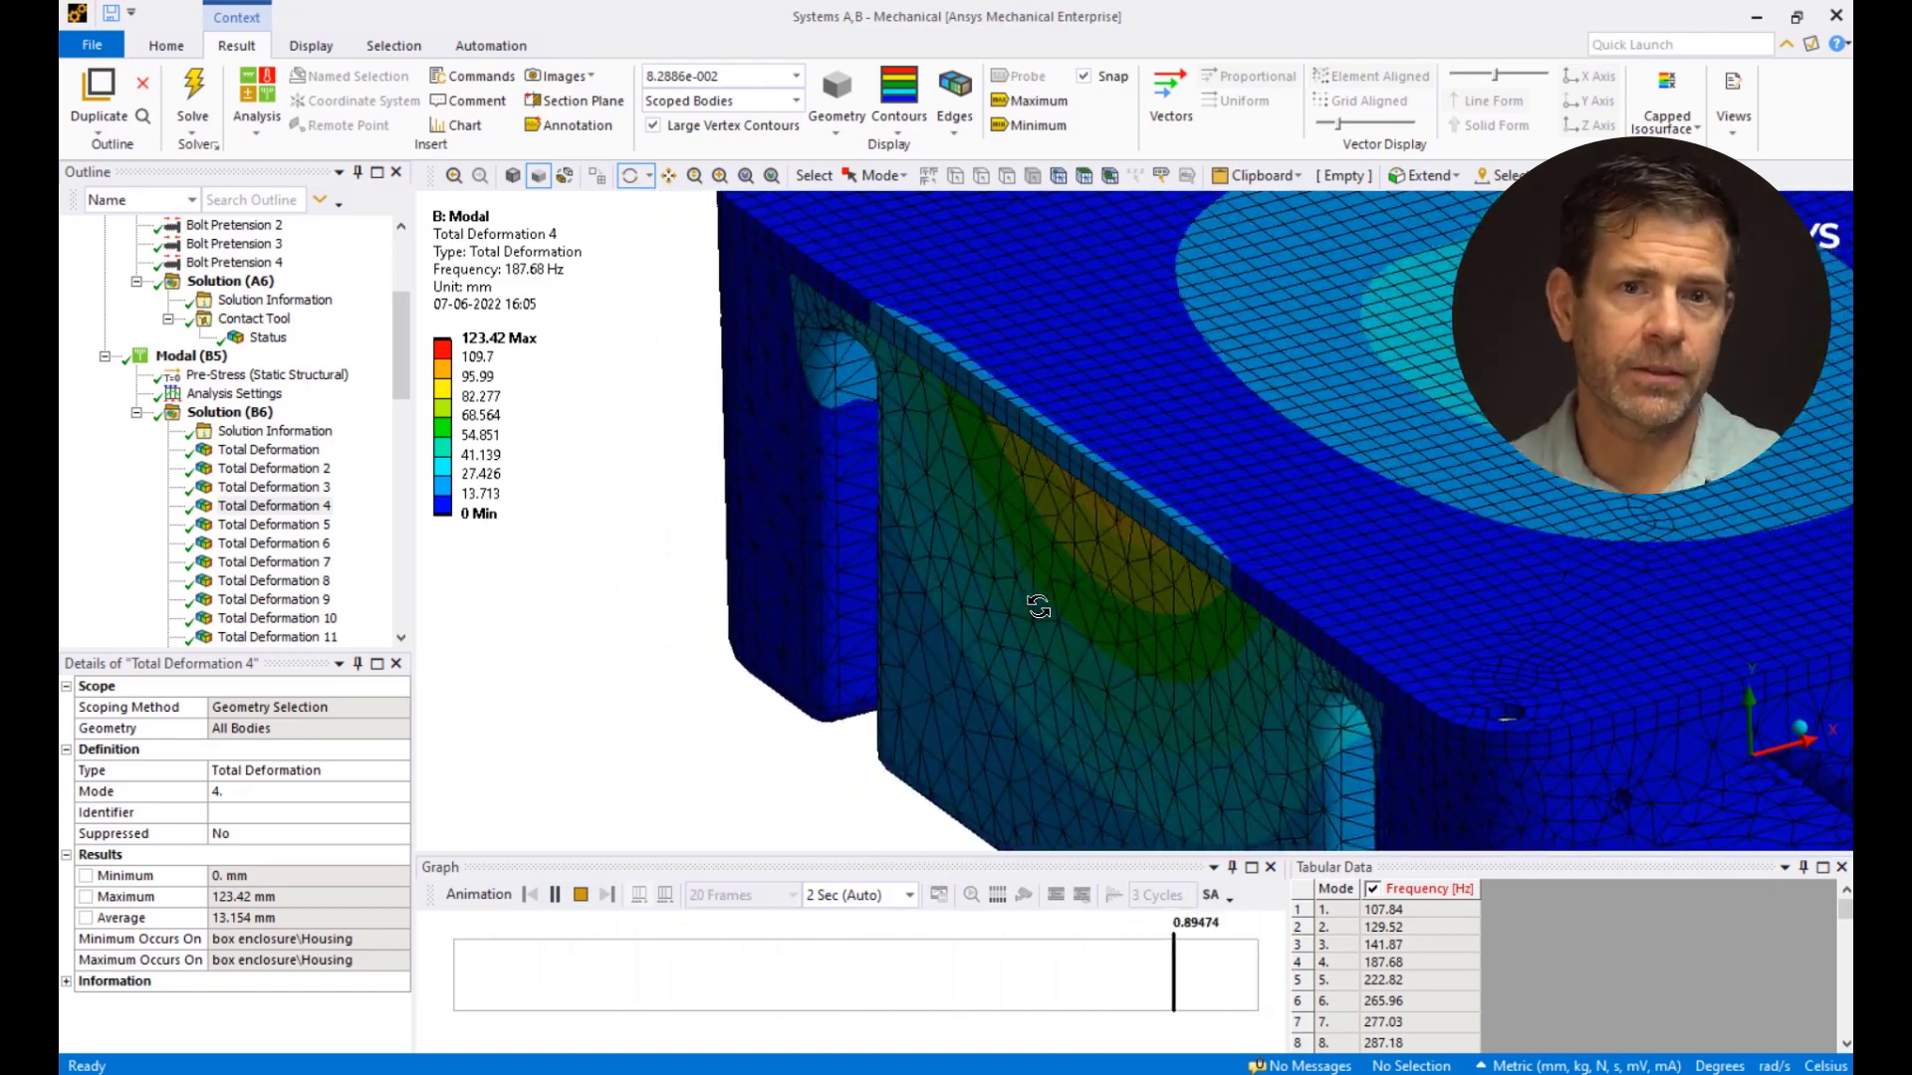
scroll(1038, 604, down, 5)
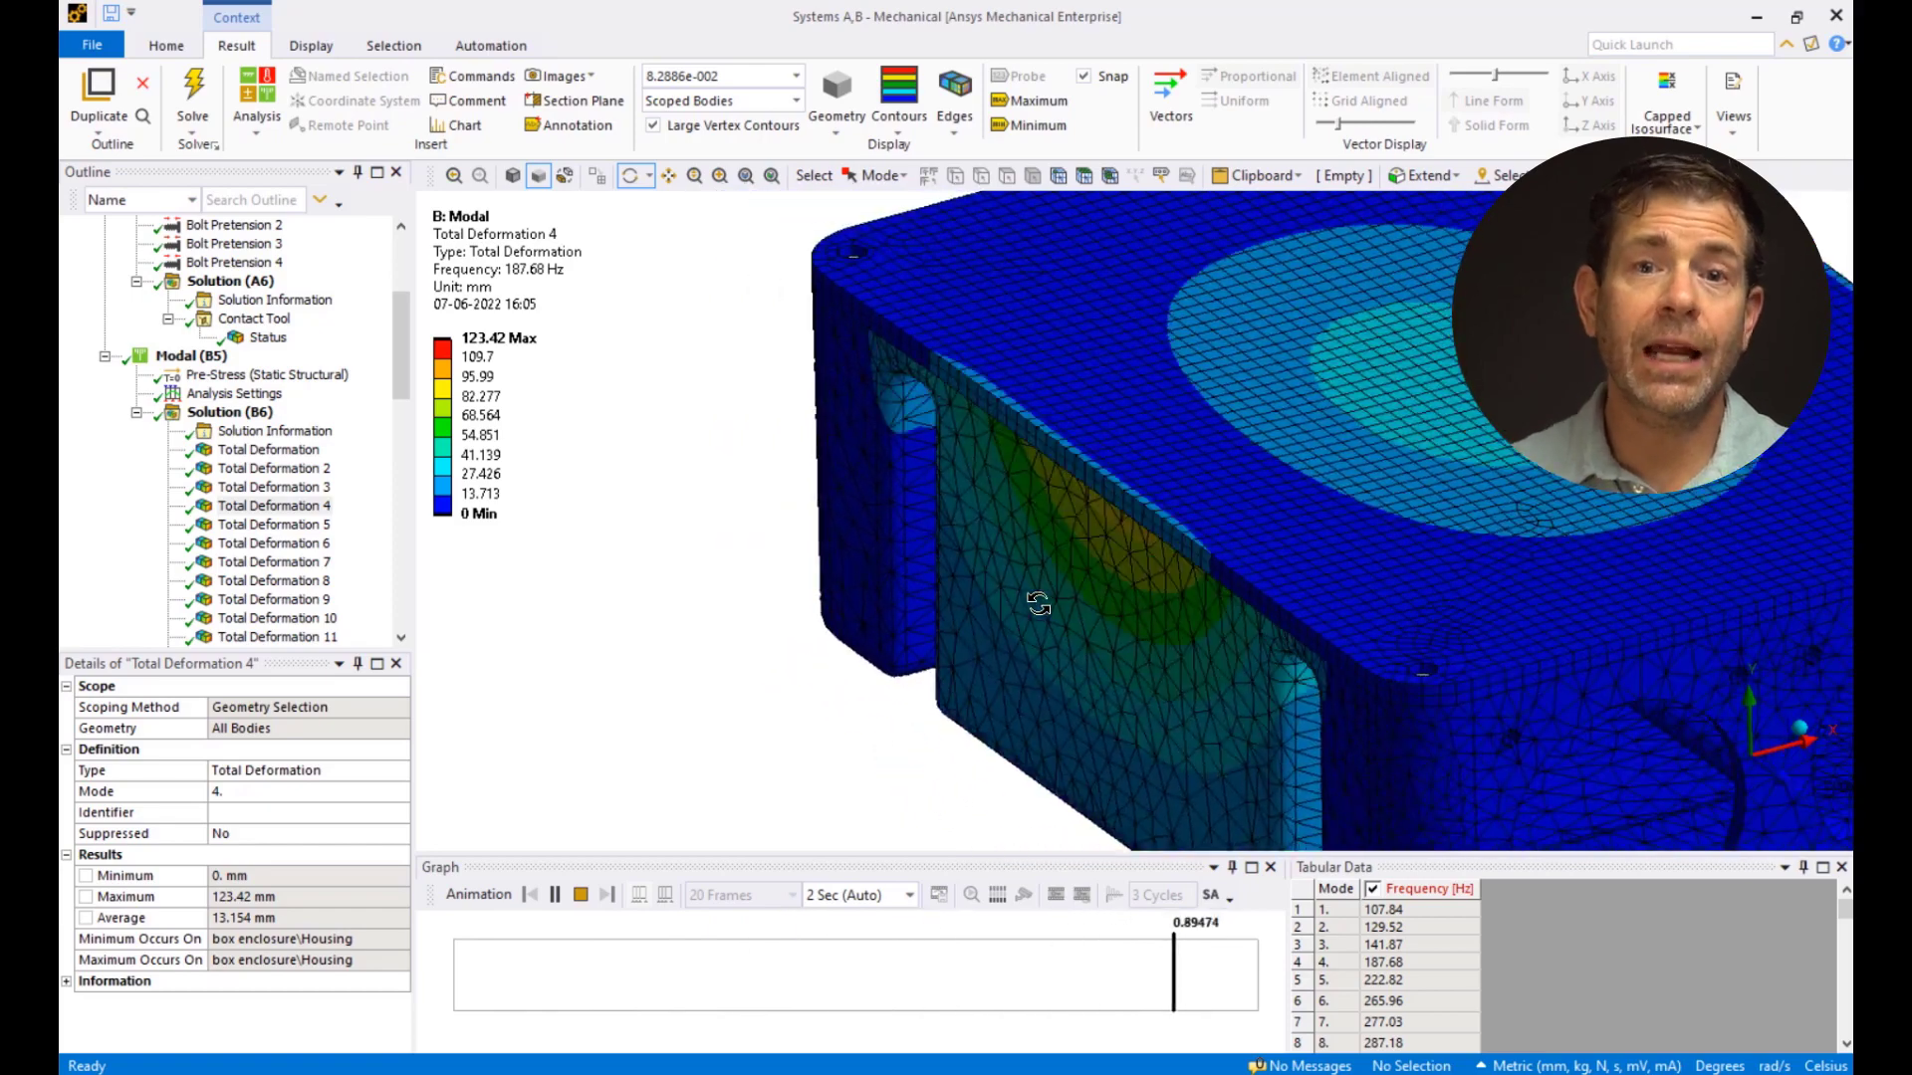
drag(1038, 600, 620, 584)
Step: Display Total Deformation 59 at the 0.5x Auto scale, animate it and examine the lid-to-housing interface up close
scroll(278, 428, down, 15)
click(277, 618)
click(757, 76)
click(741, 130)
click(554, 896)
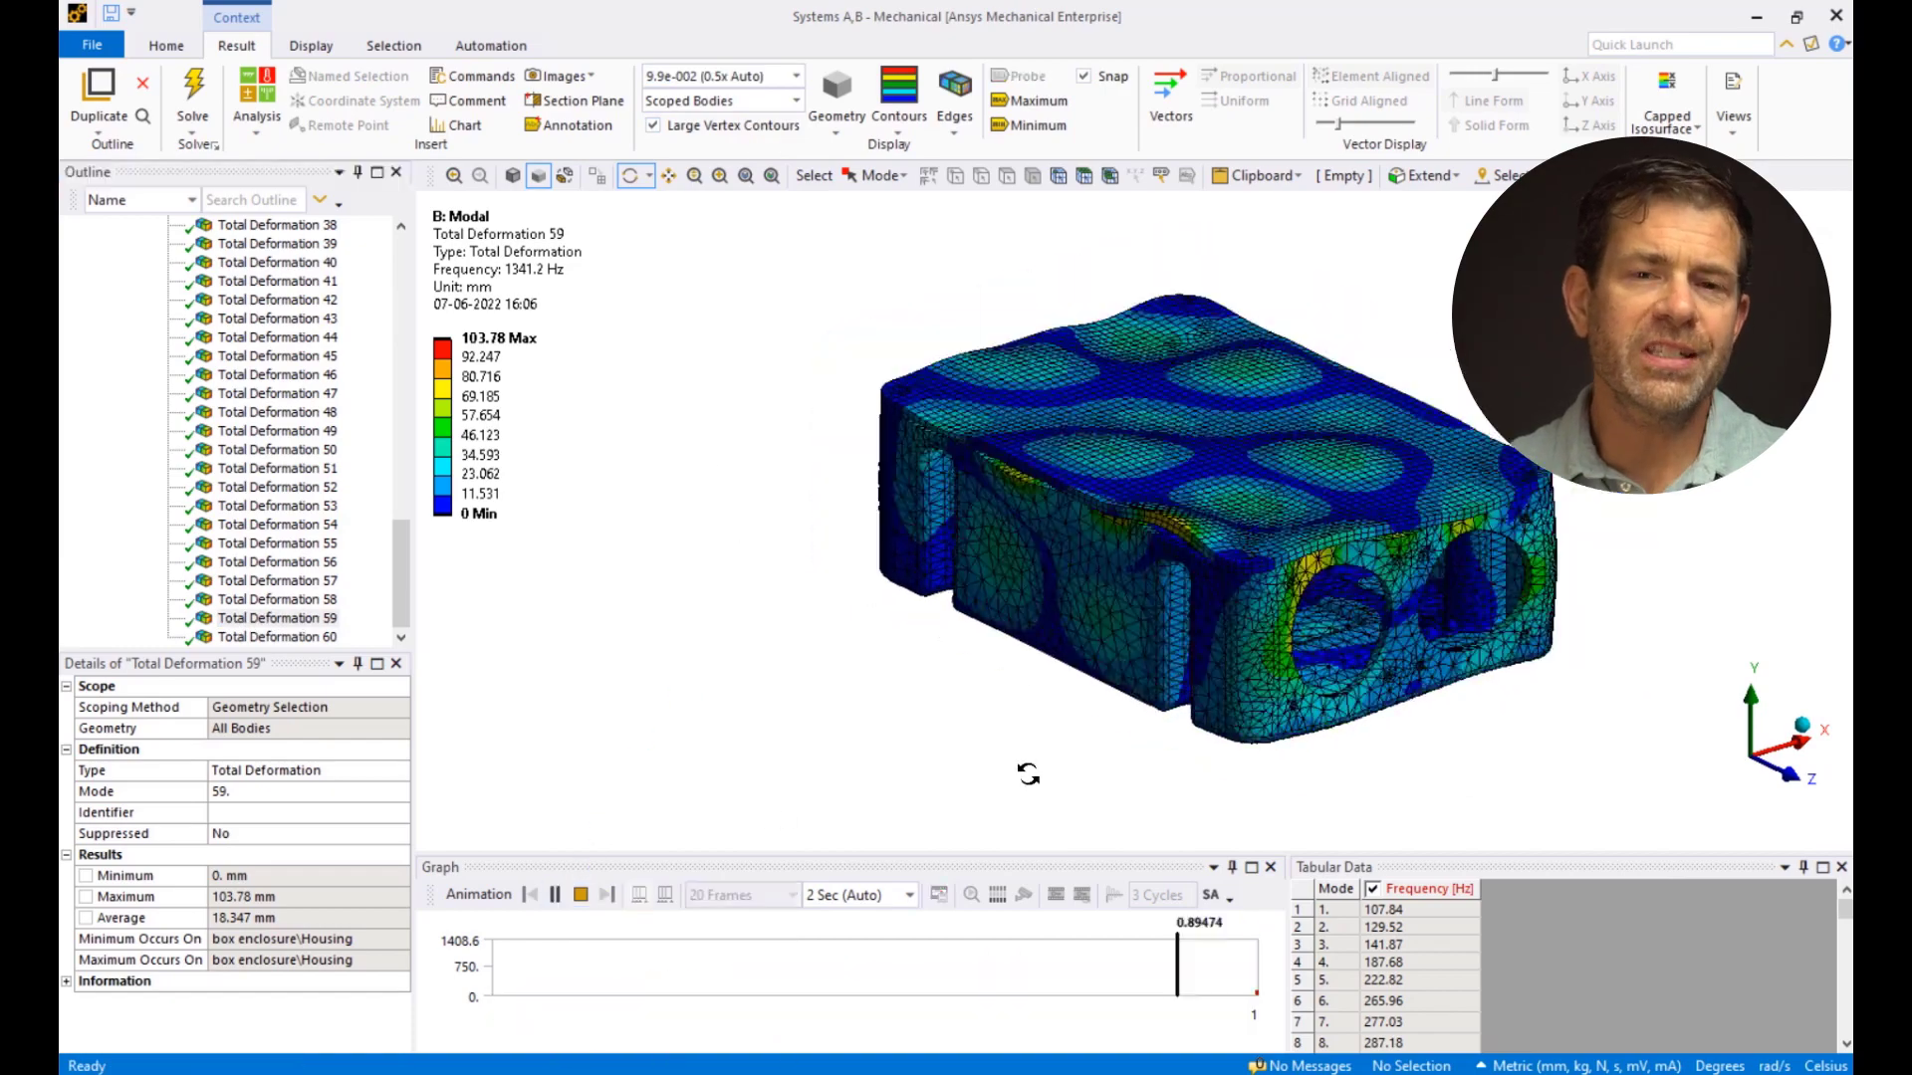
scroll(1250, 568, up, 5)
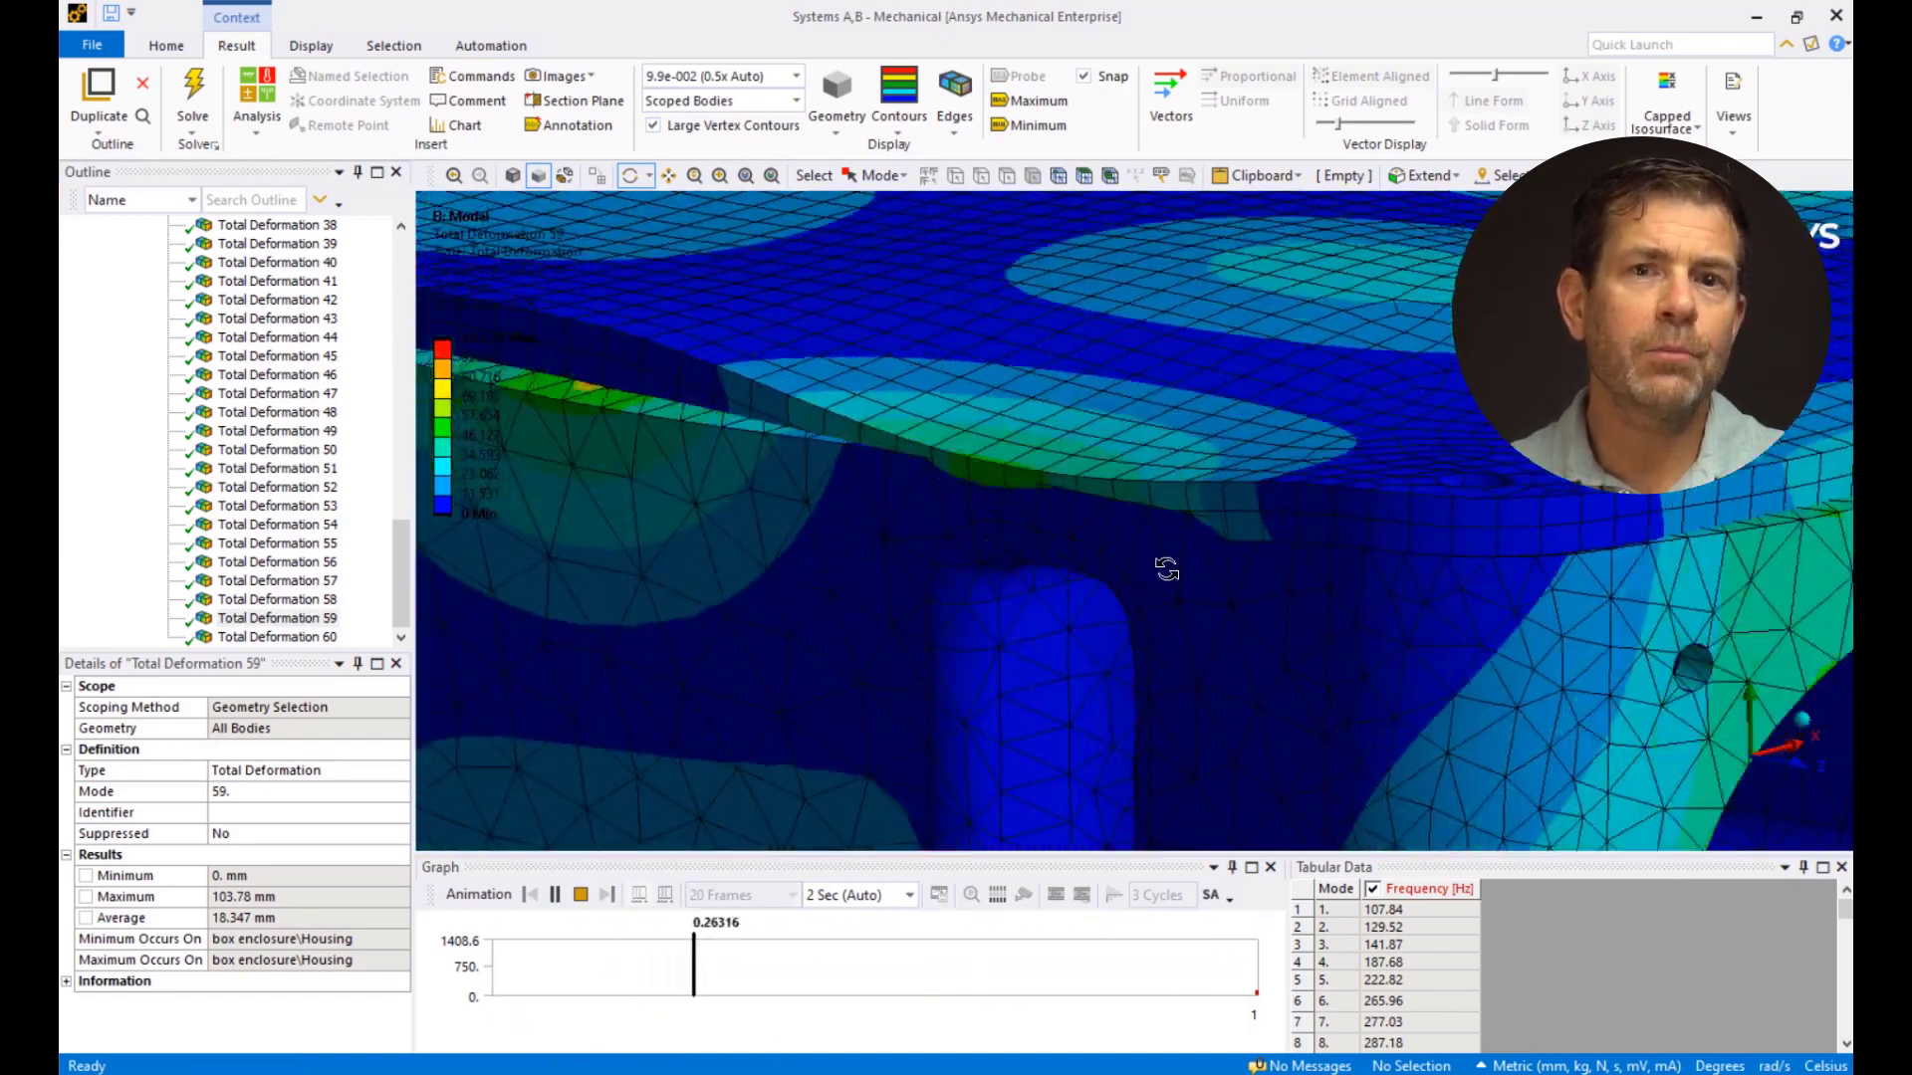
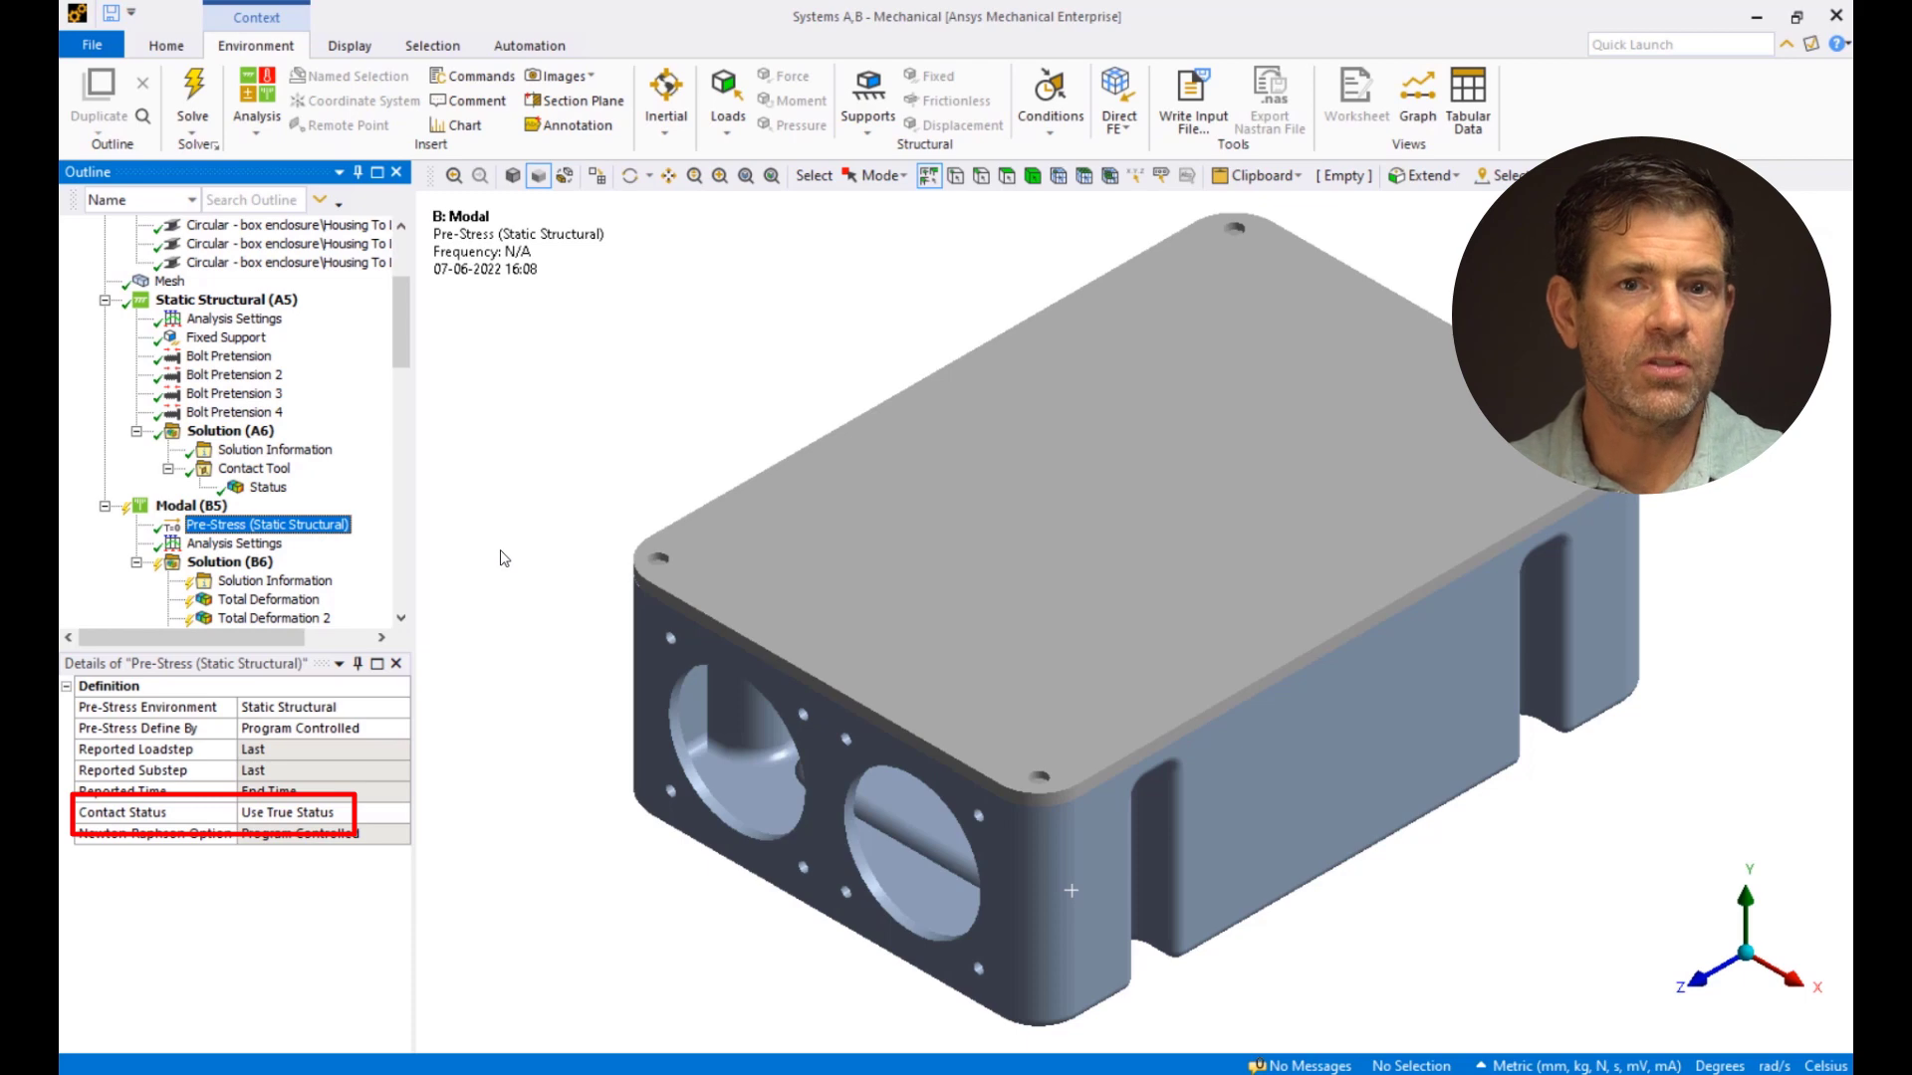
Step: Solve the modal analysis again with the pre-stress contact status at Use True Status
right_click(264, 562)
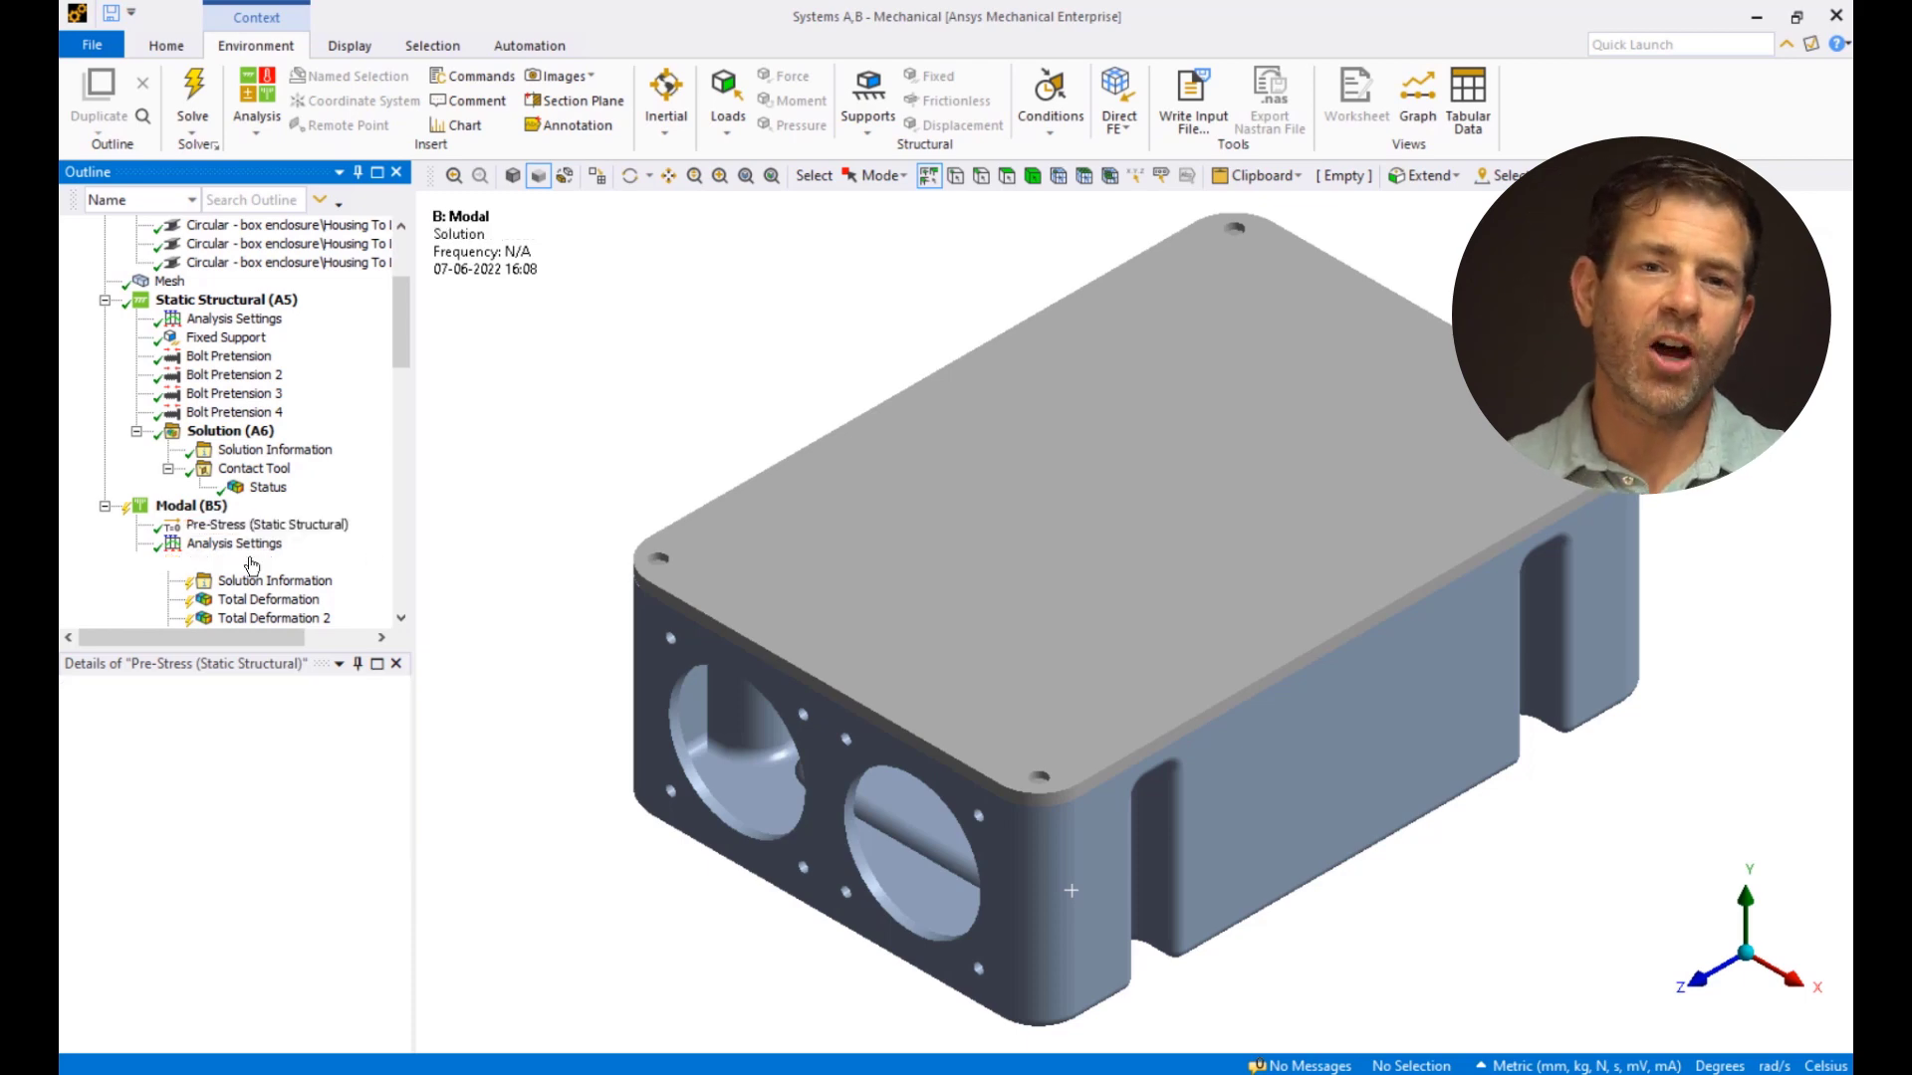
click(306, 602)
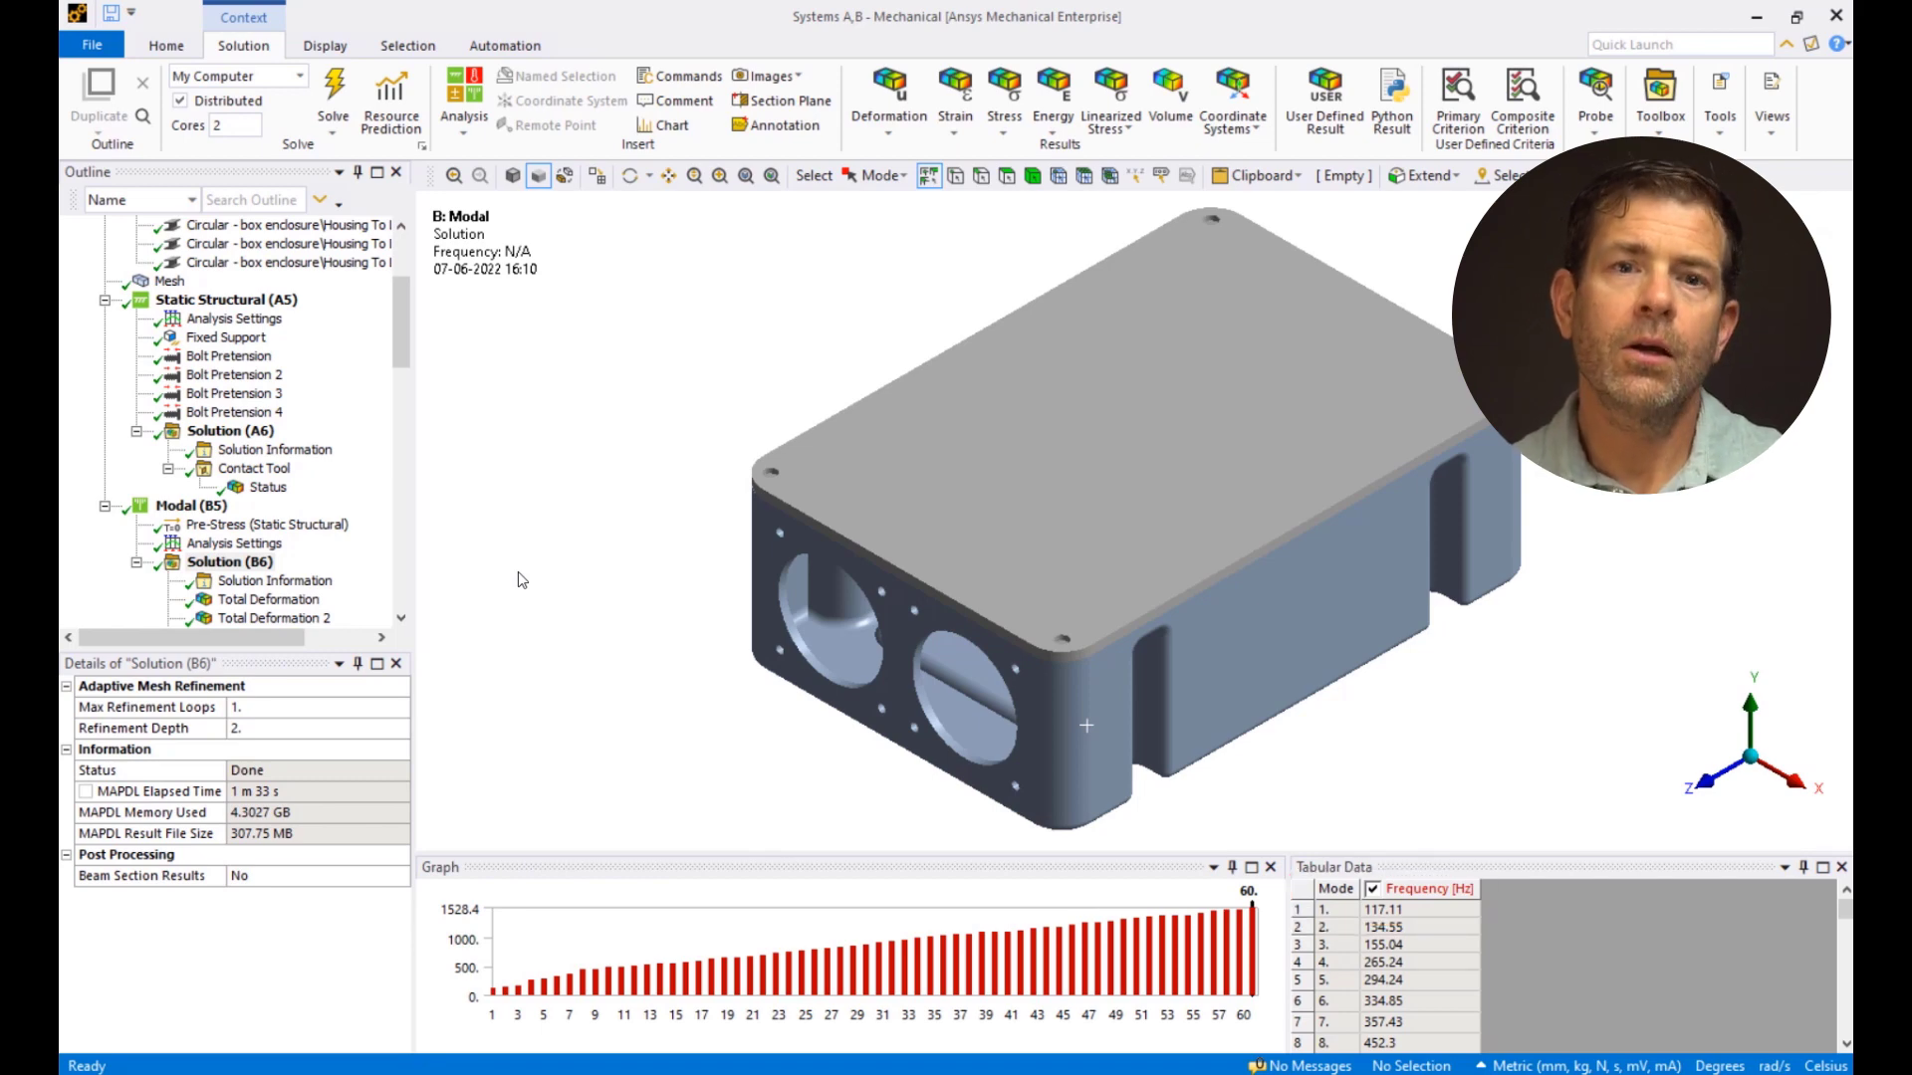
Step: Display the re-solved Total Deformation 4 at the 0.5x Auto scale, animate it and examine the lid-to-housing interface
scroll(299, 532, down, 4)
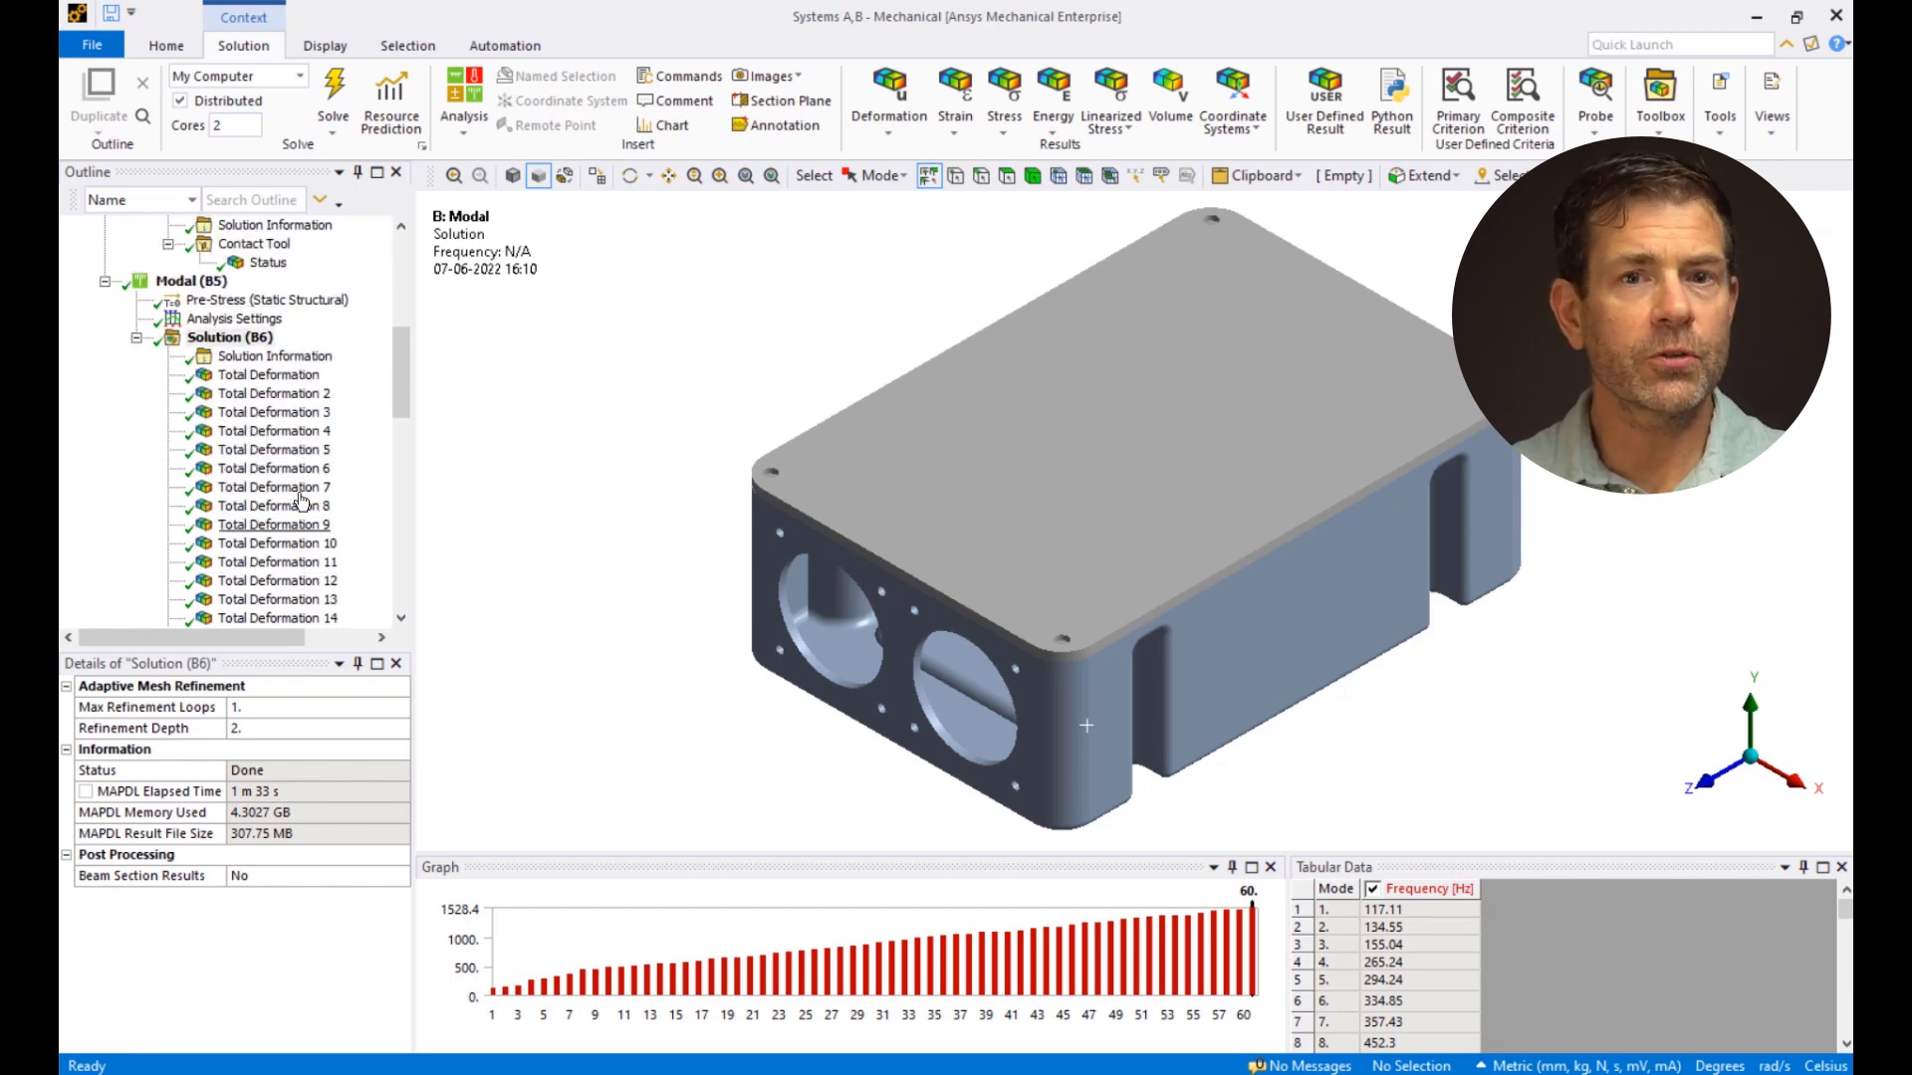
click(295, 434)
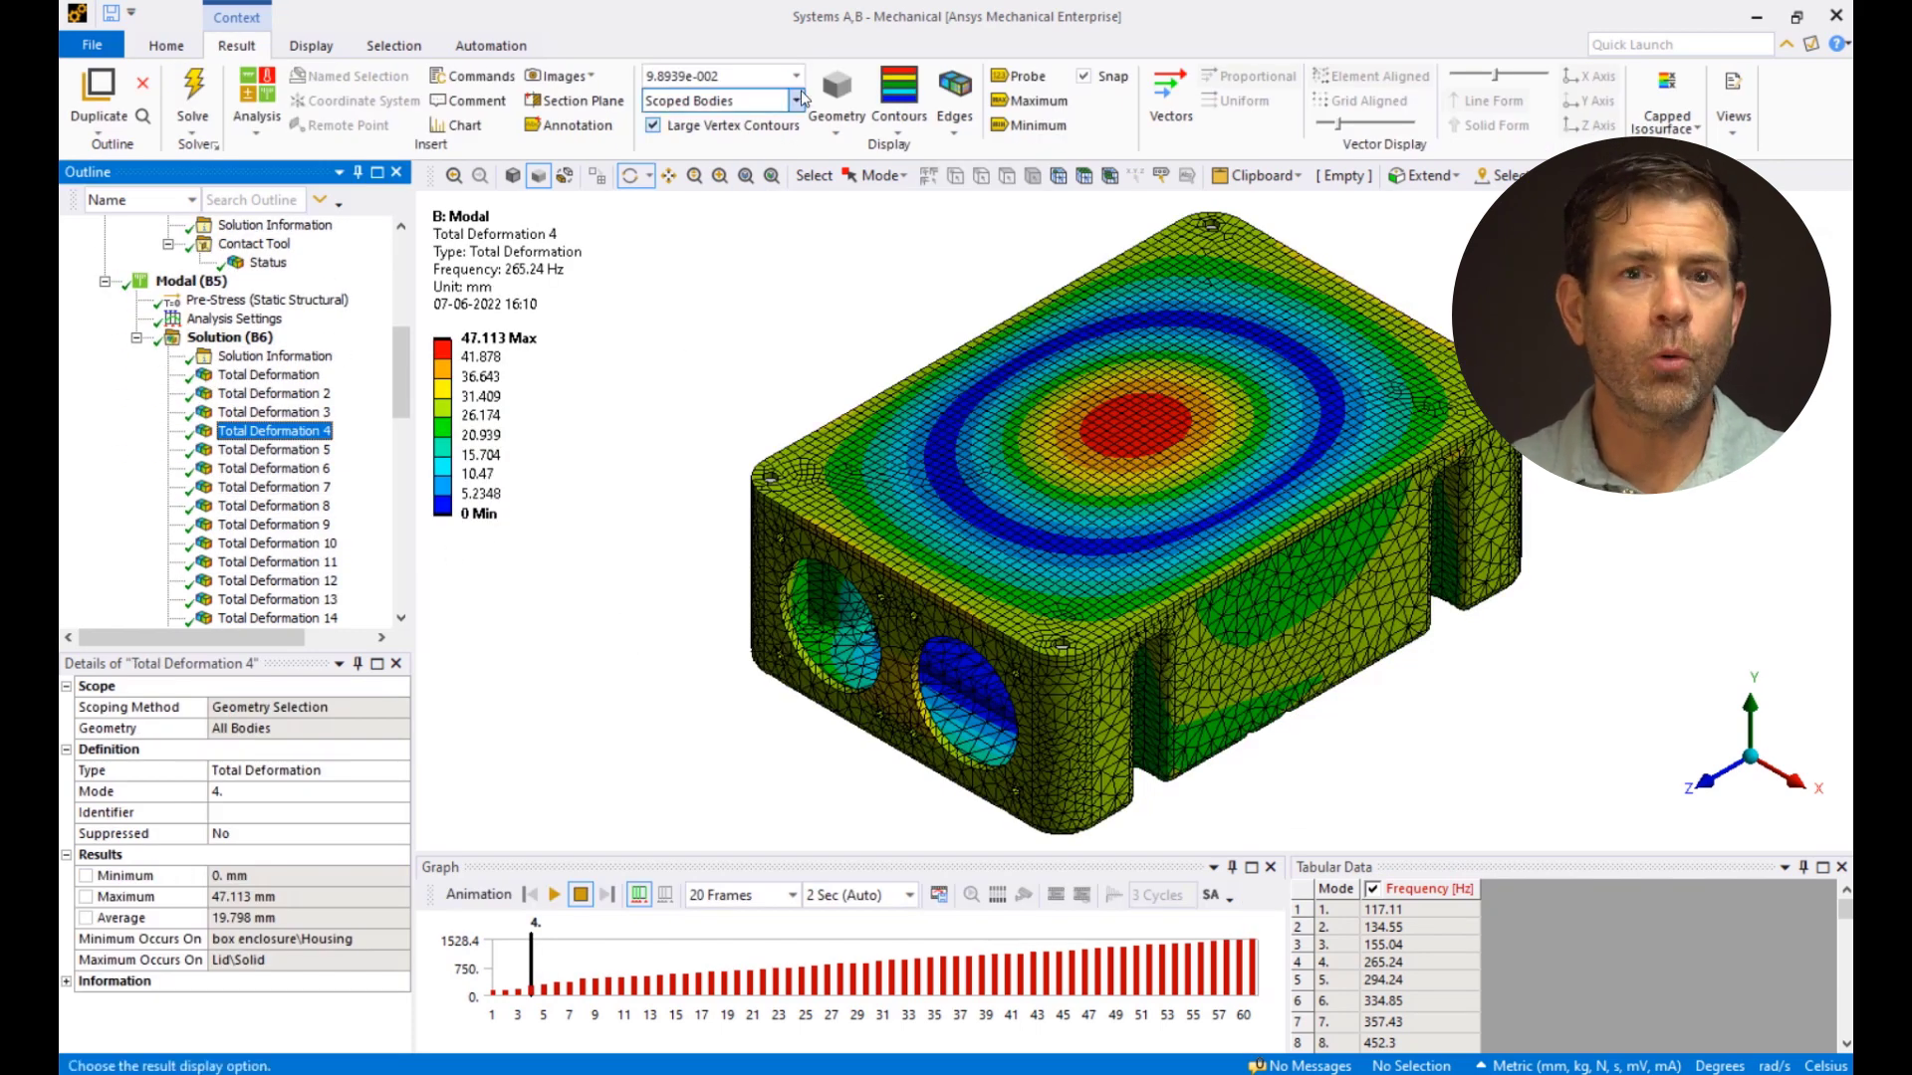
click(797, 77)
click(690, 129)
drag(661, 504, 1029, 548)
click(554, 895)
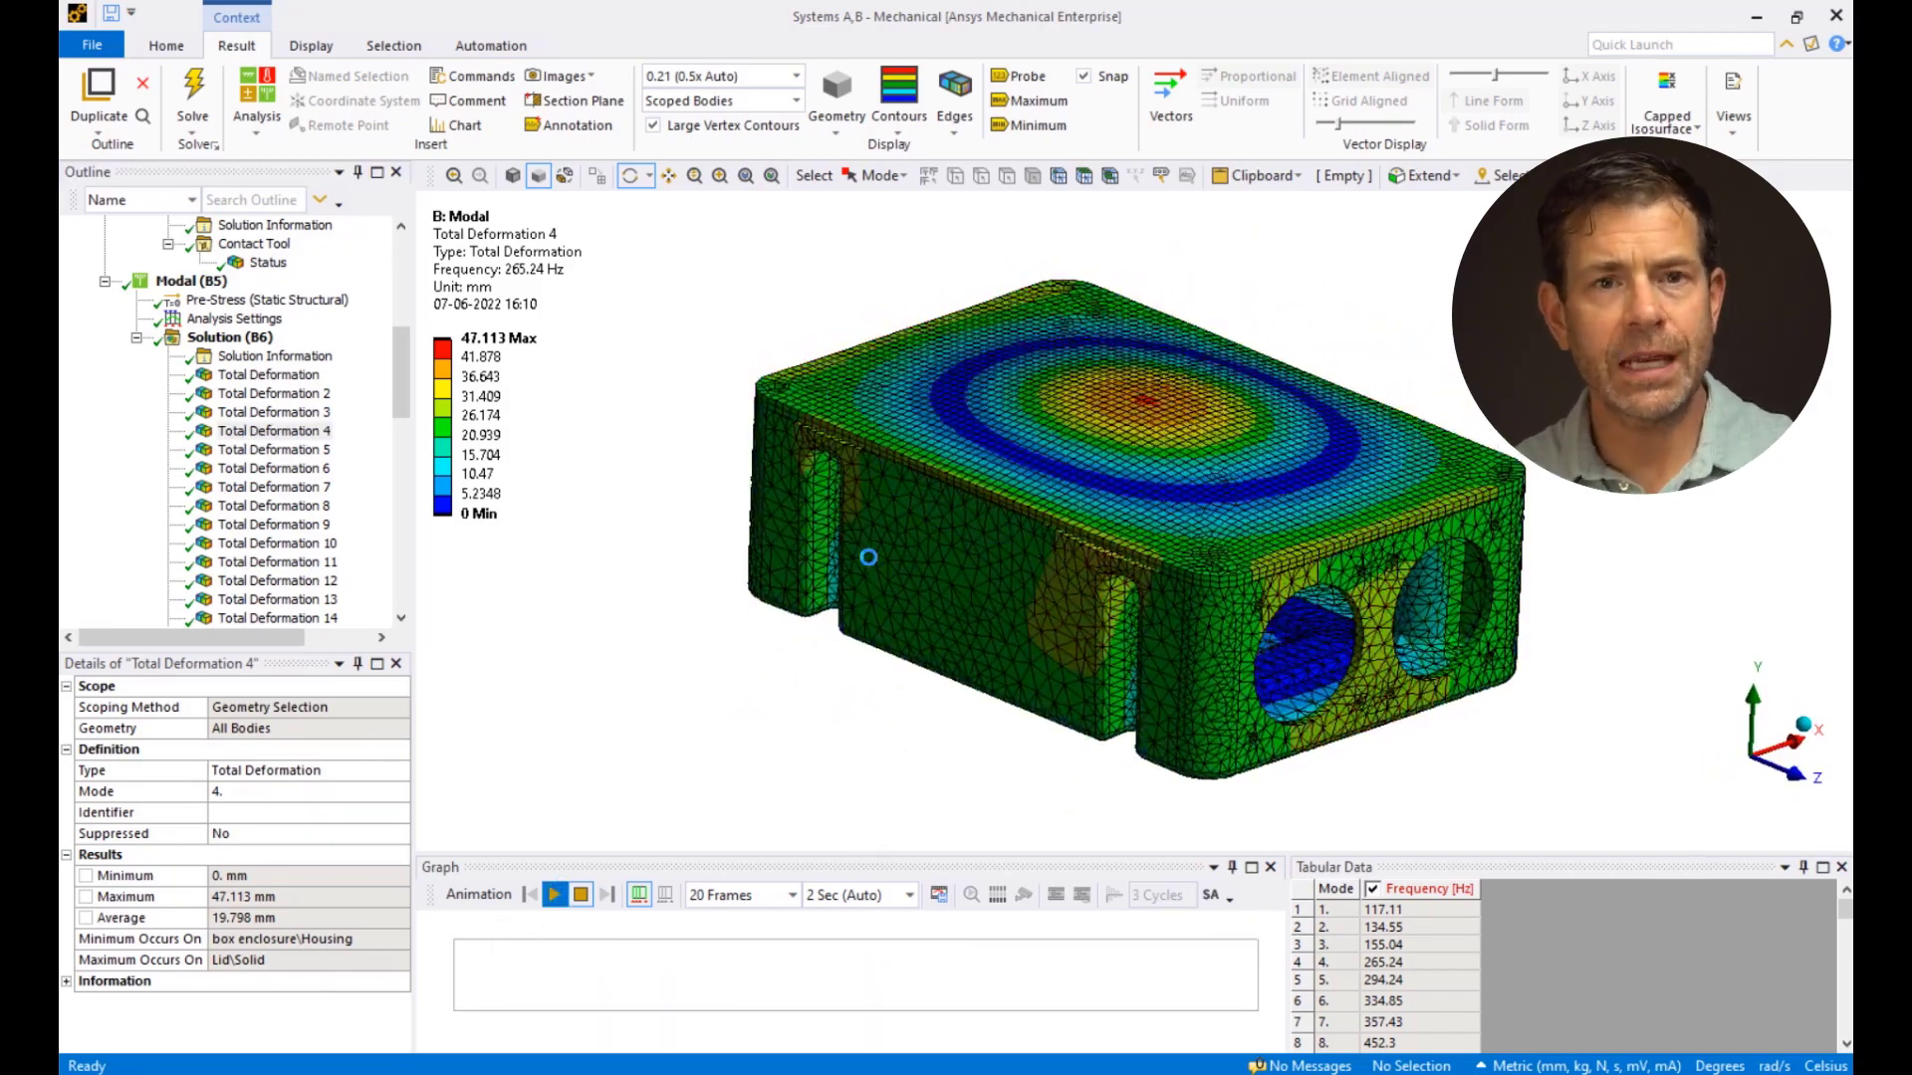
right_drag(942, 429, 1251, 618)
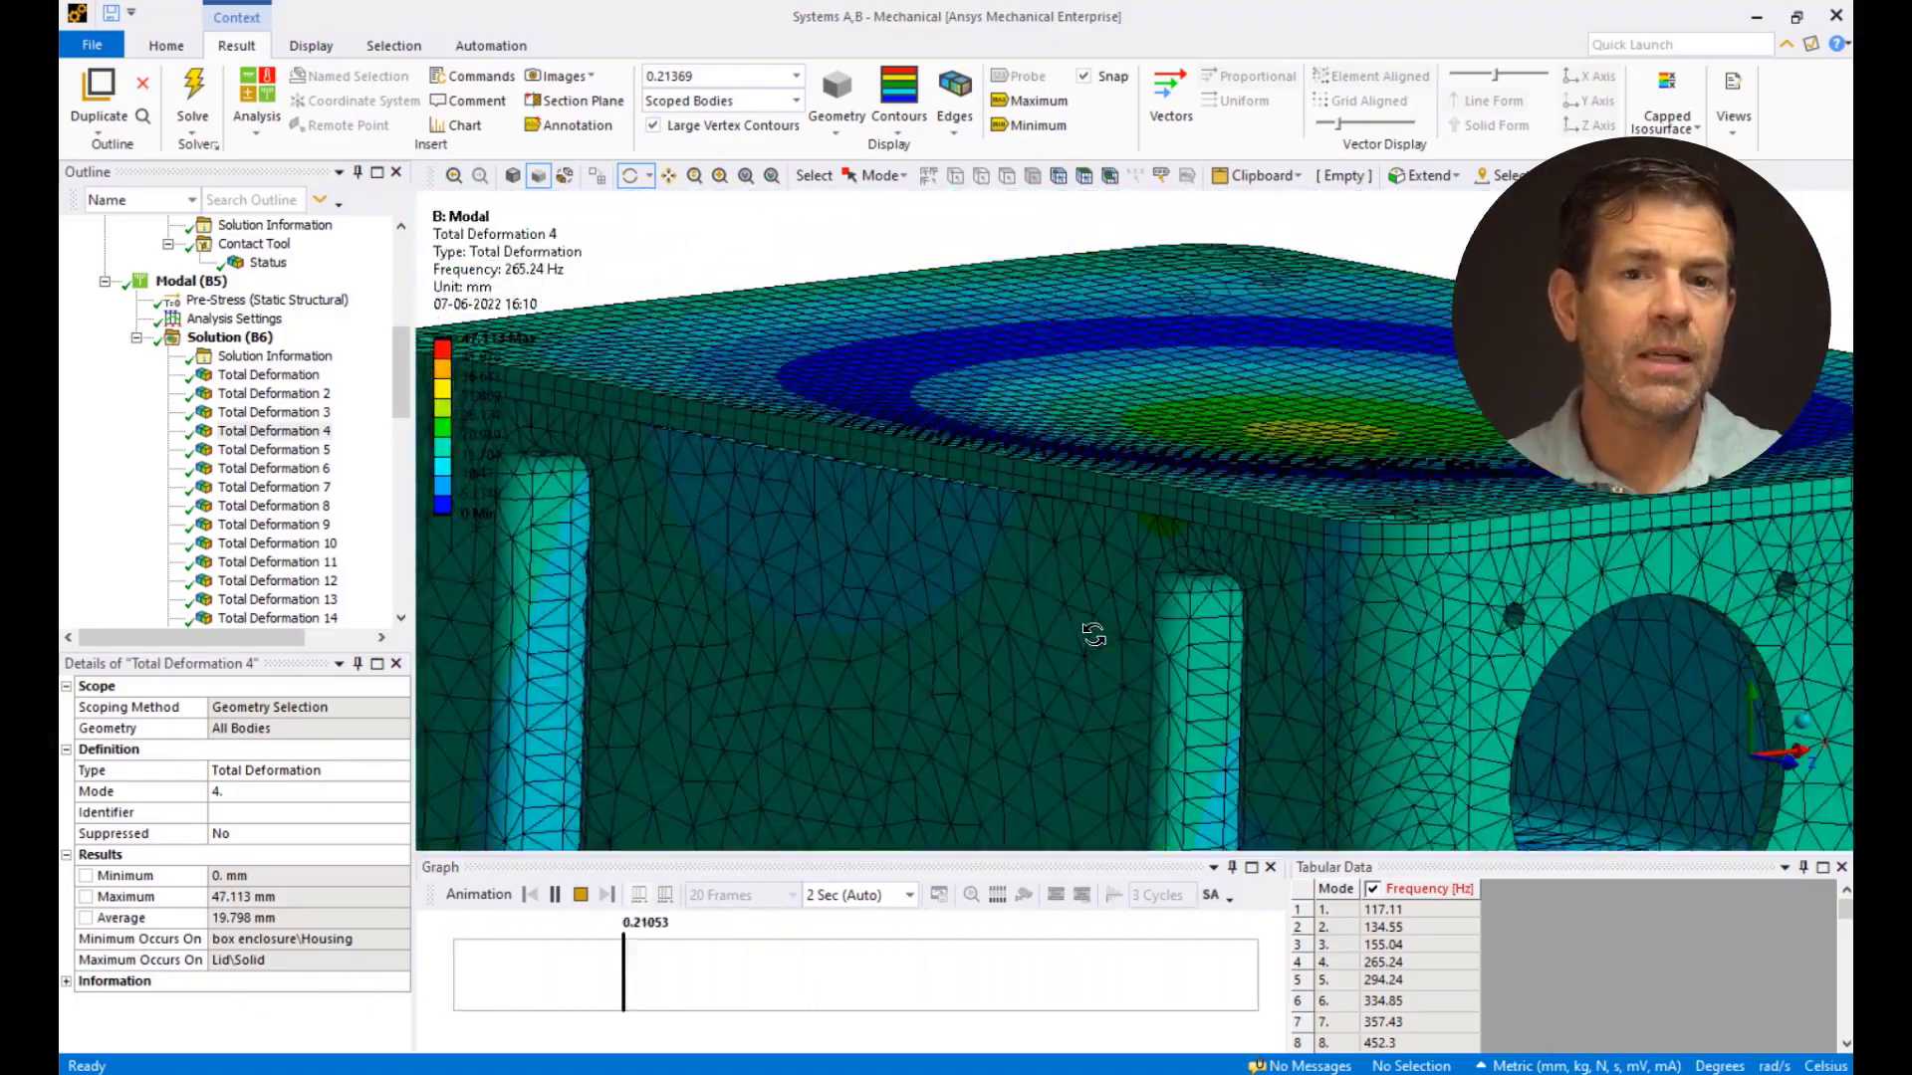
drag(1099, 638, 1118, 667)
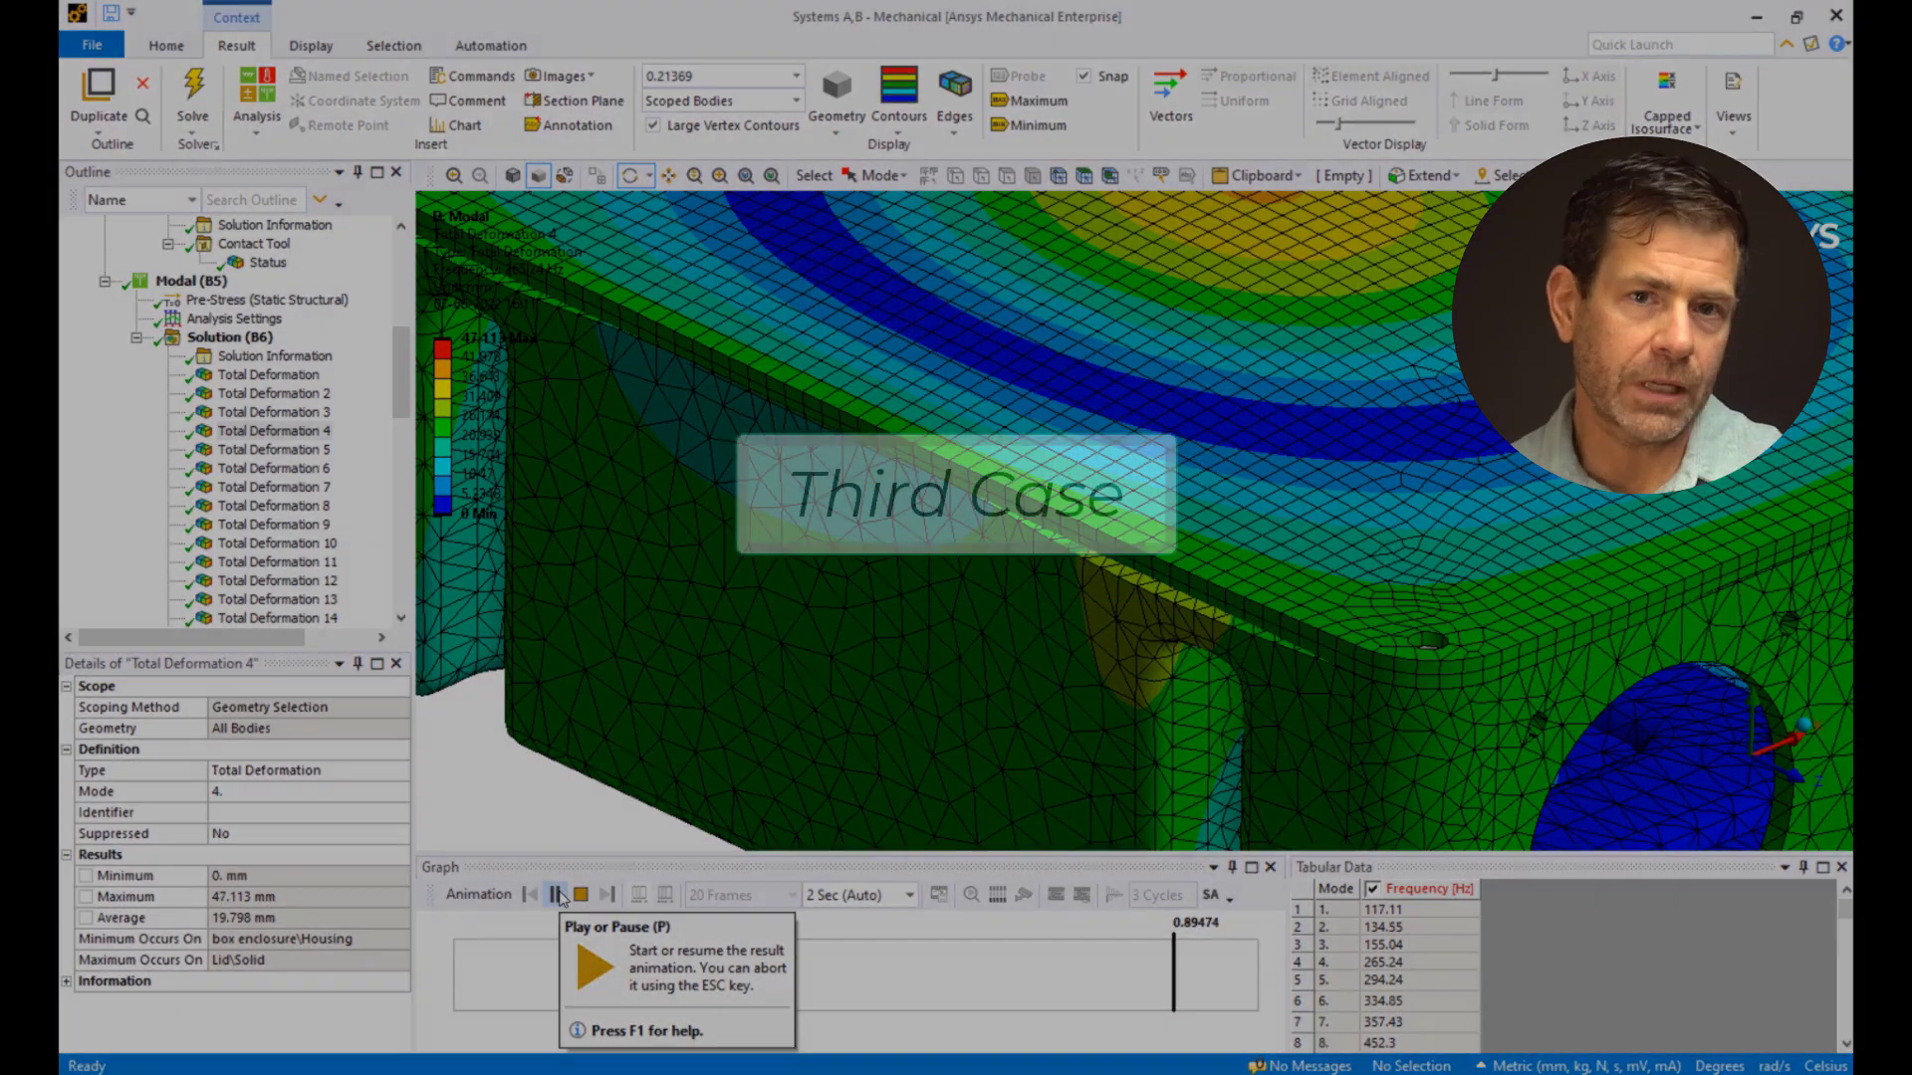
Step: Show the settings of the frictional contact between lid and housing and check its friction coefficient
scroll(321, 438, up, 2)
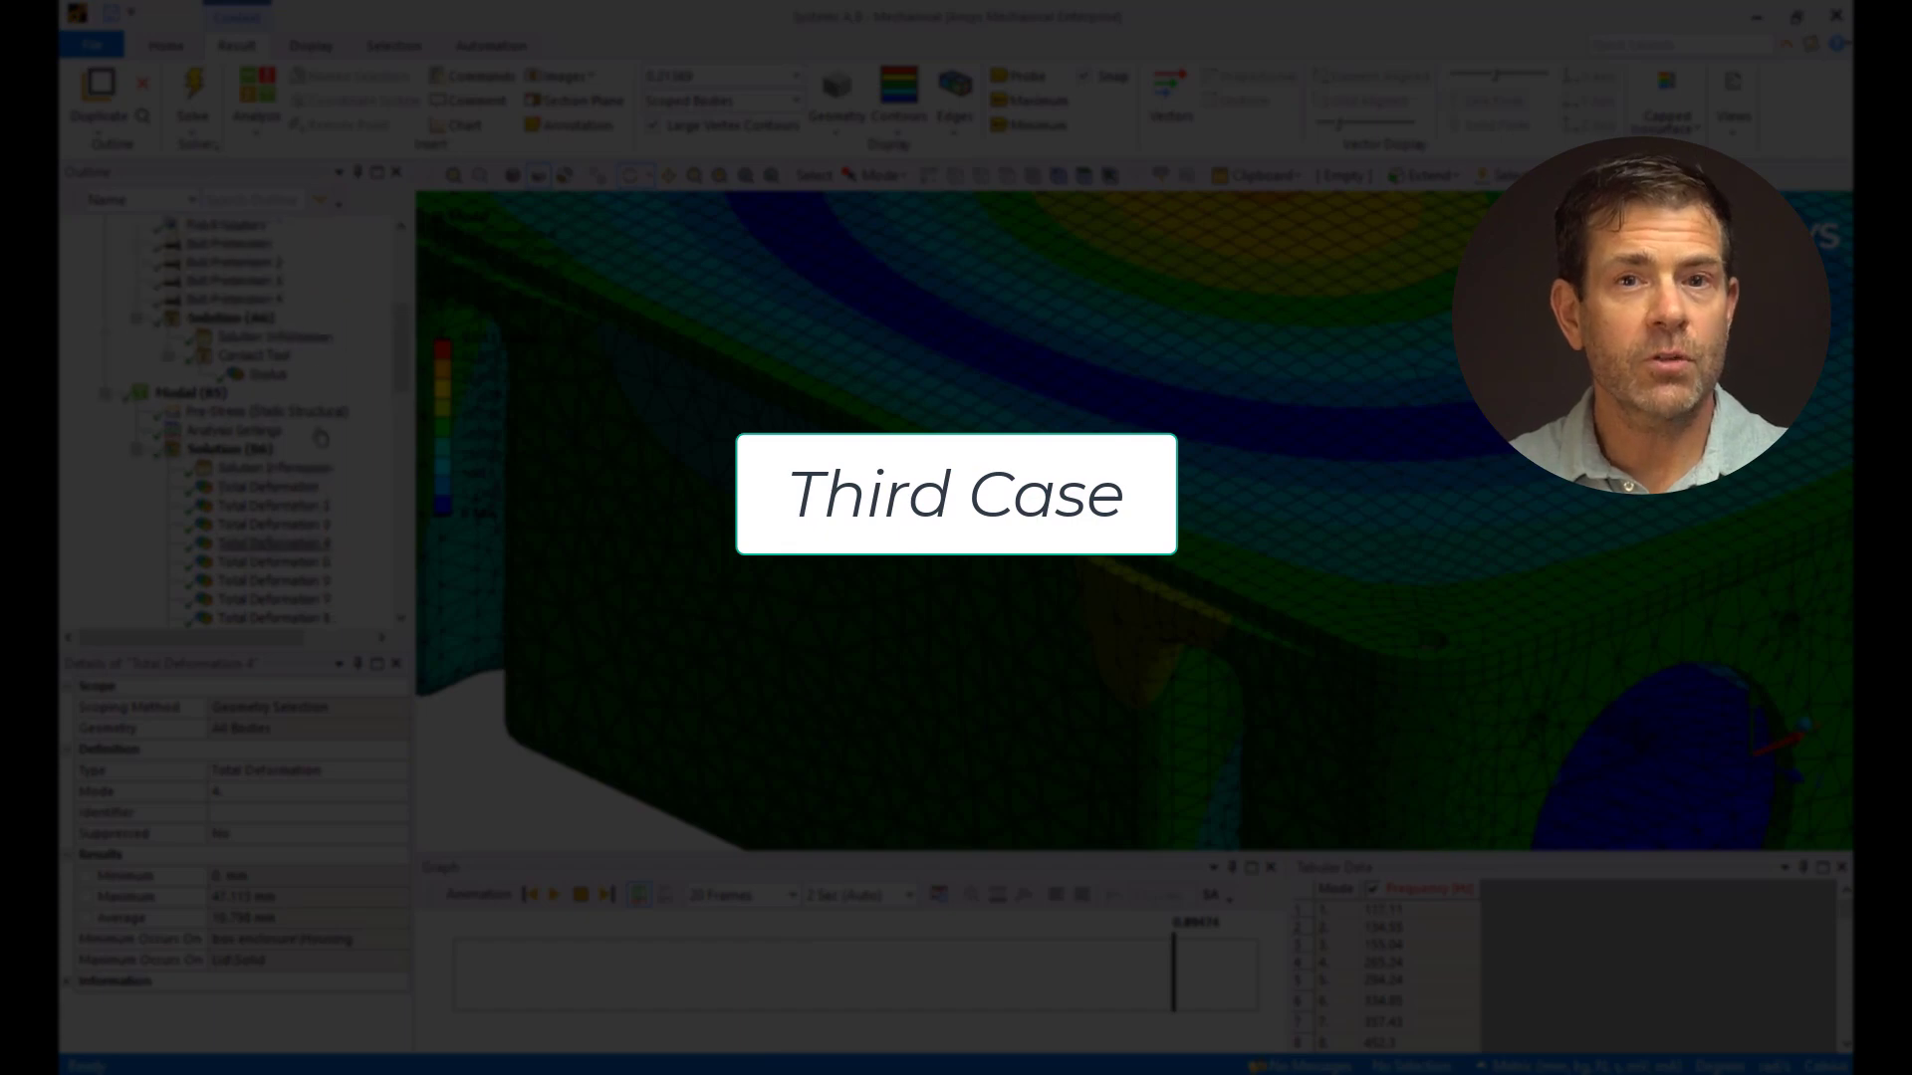
scroll(298, 398, up, 4)
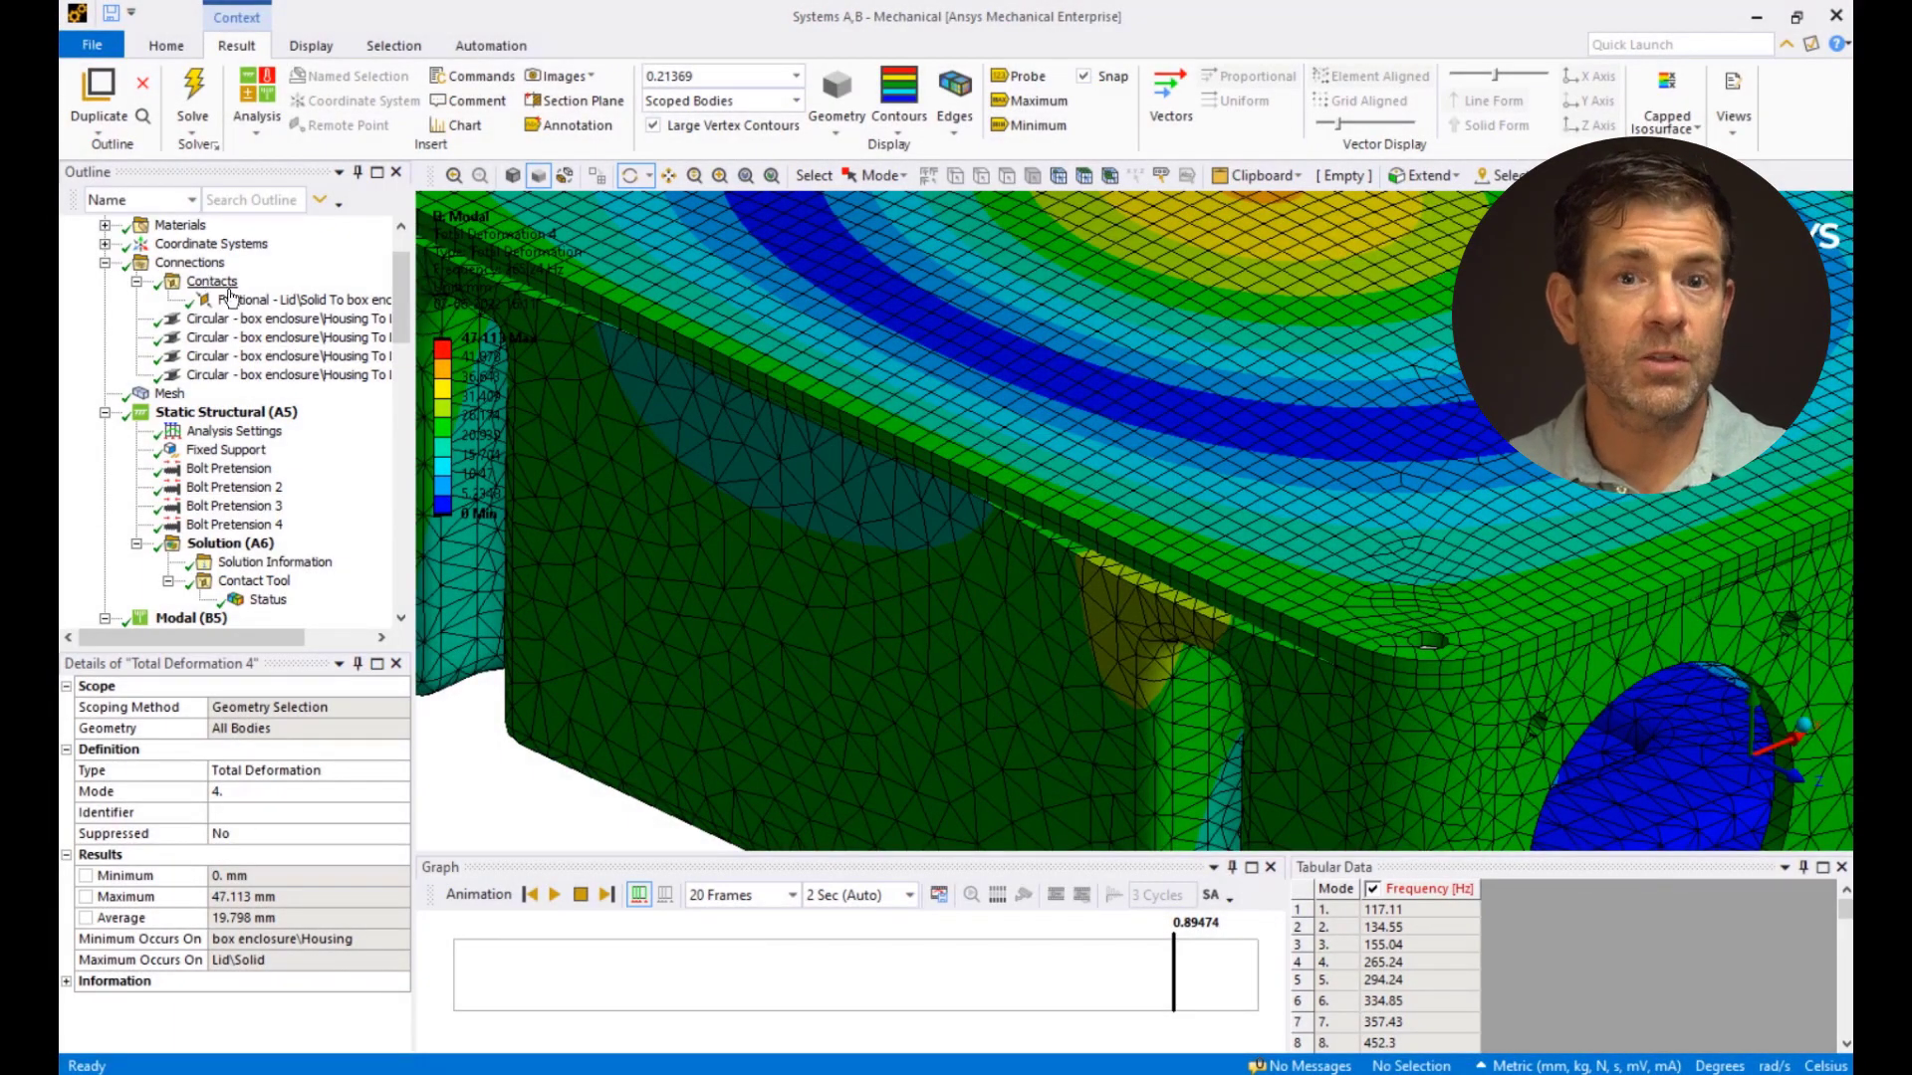
click(231, 299)
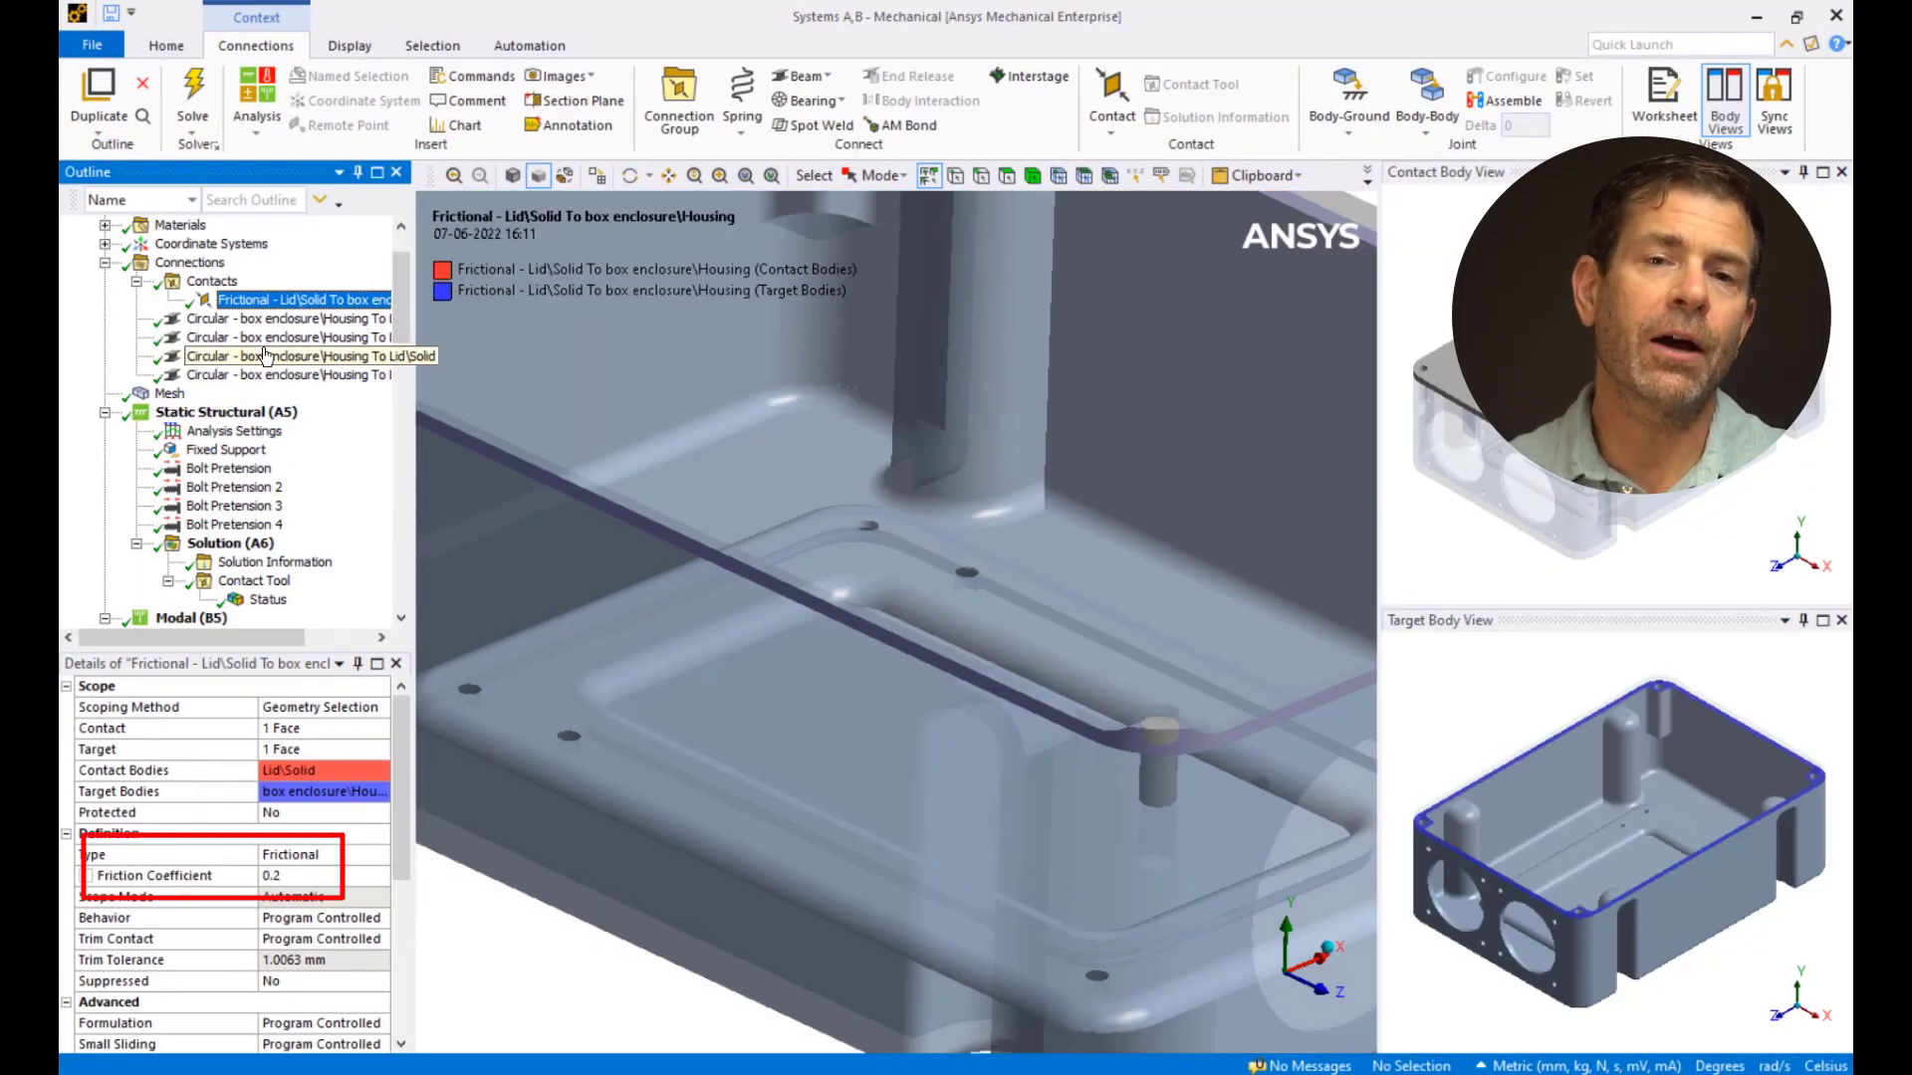
Step: Set the modal pre-stress contact status to Force Sticking and solve the modal analysis again
scroll(265, 573, down, 1)
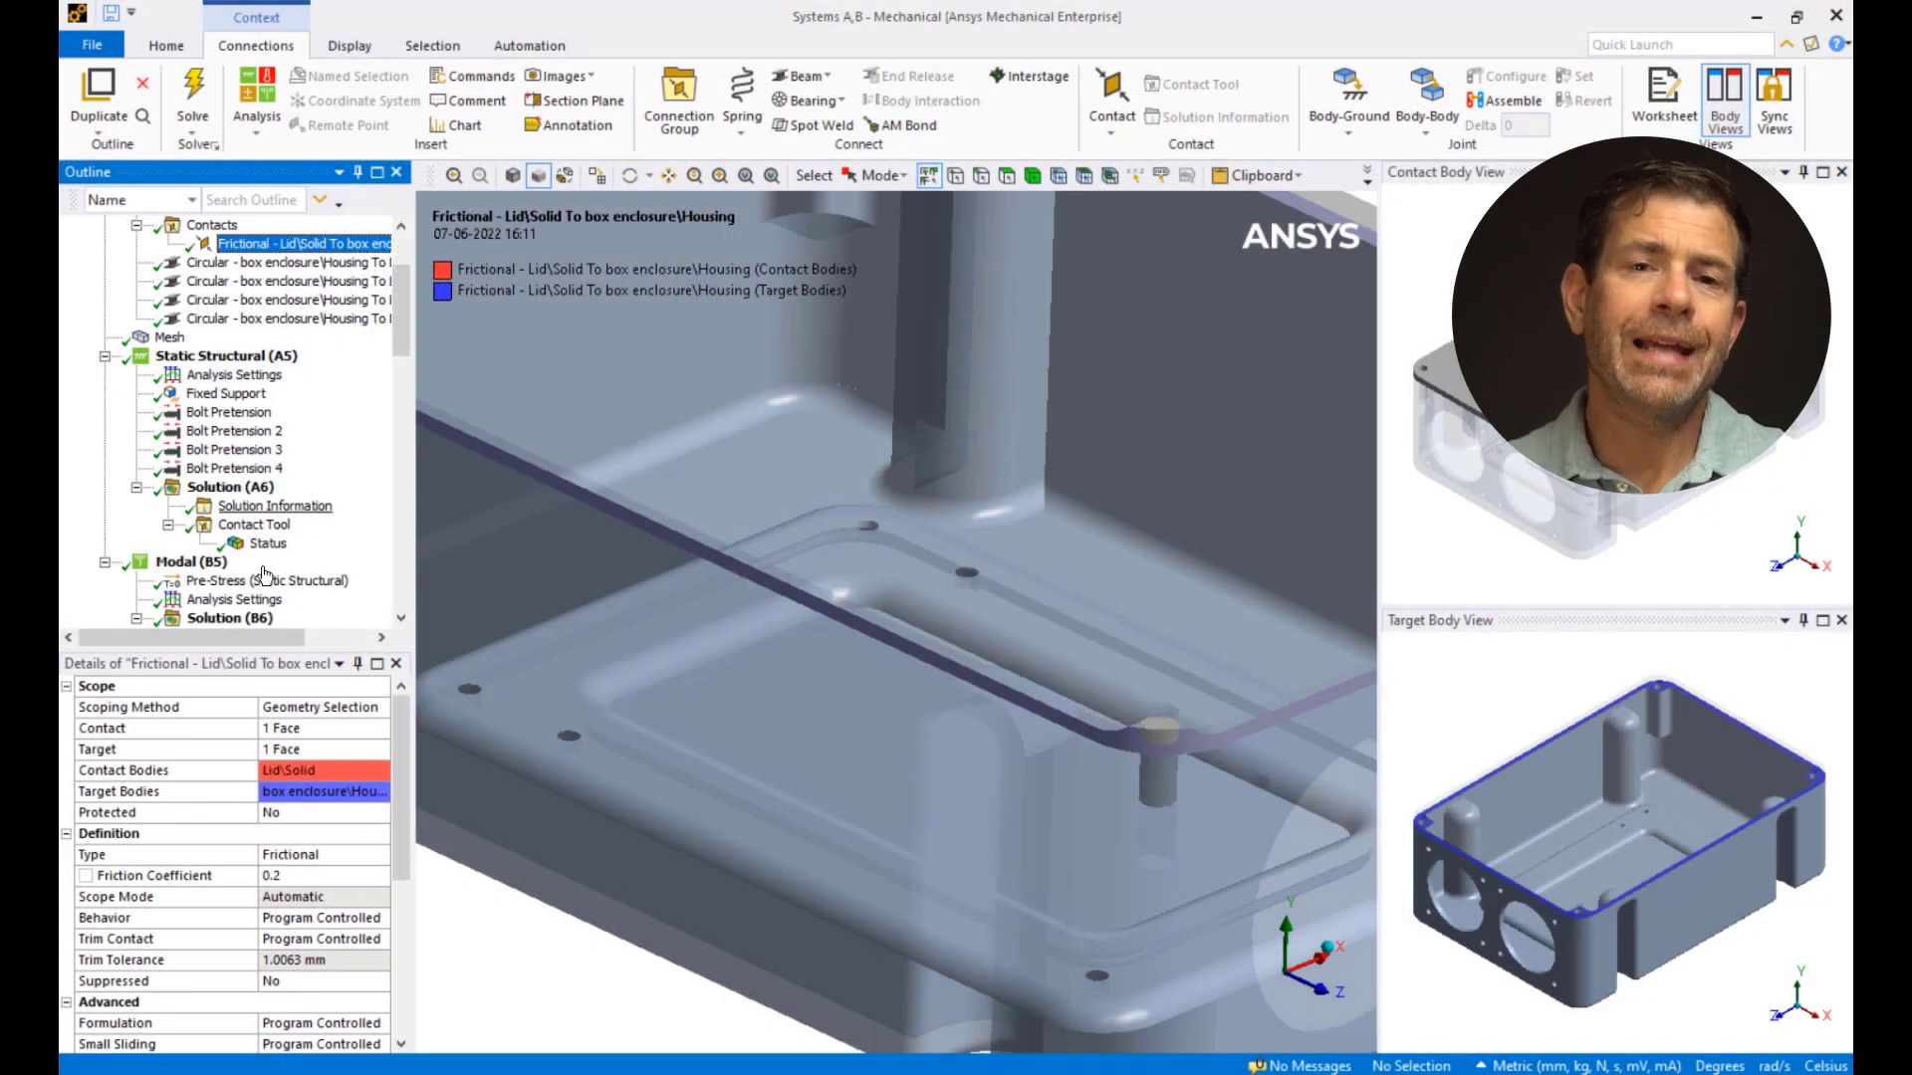
scroll(261, 565, down, 1)
click(265, 525)
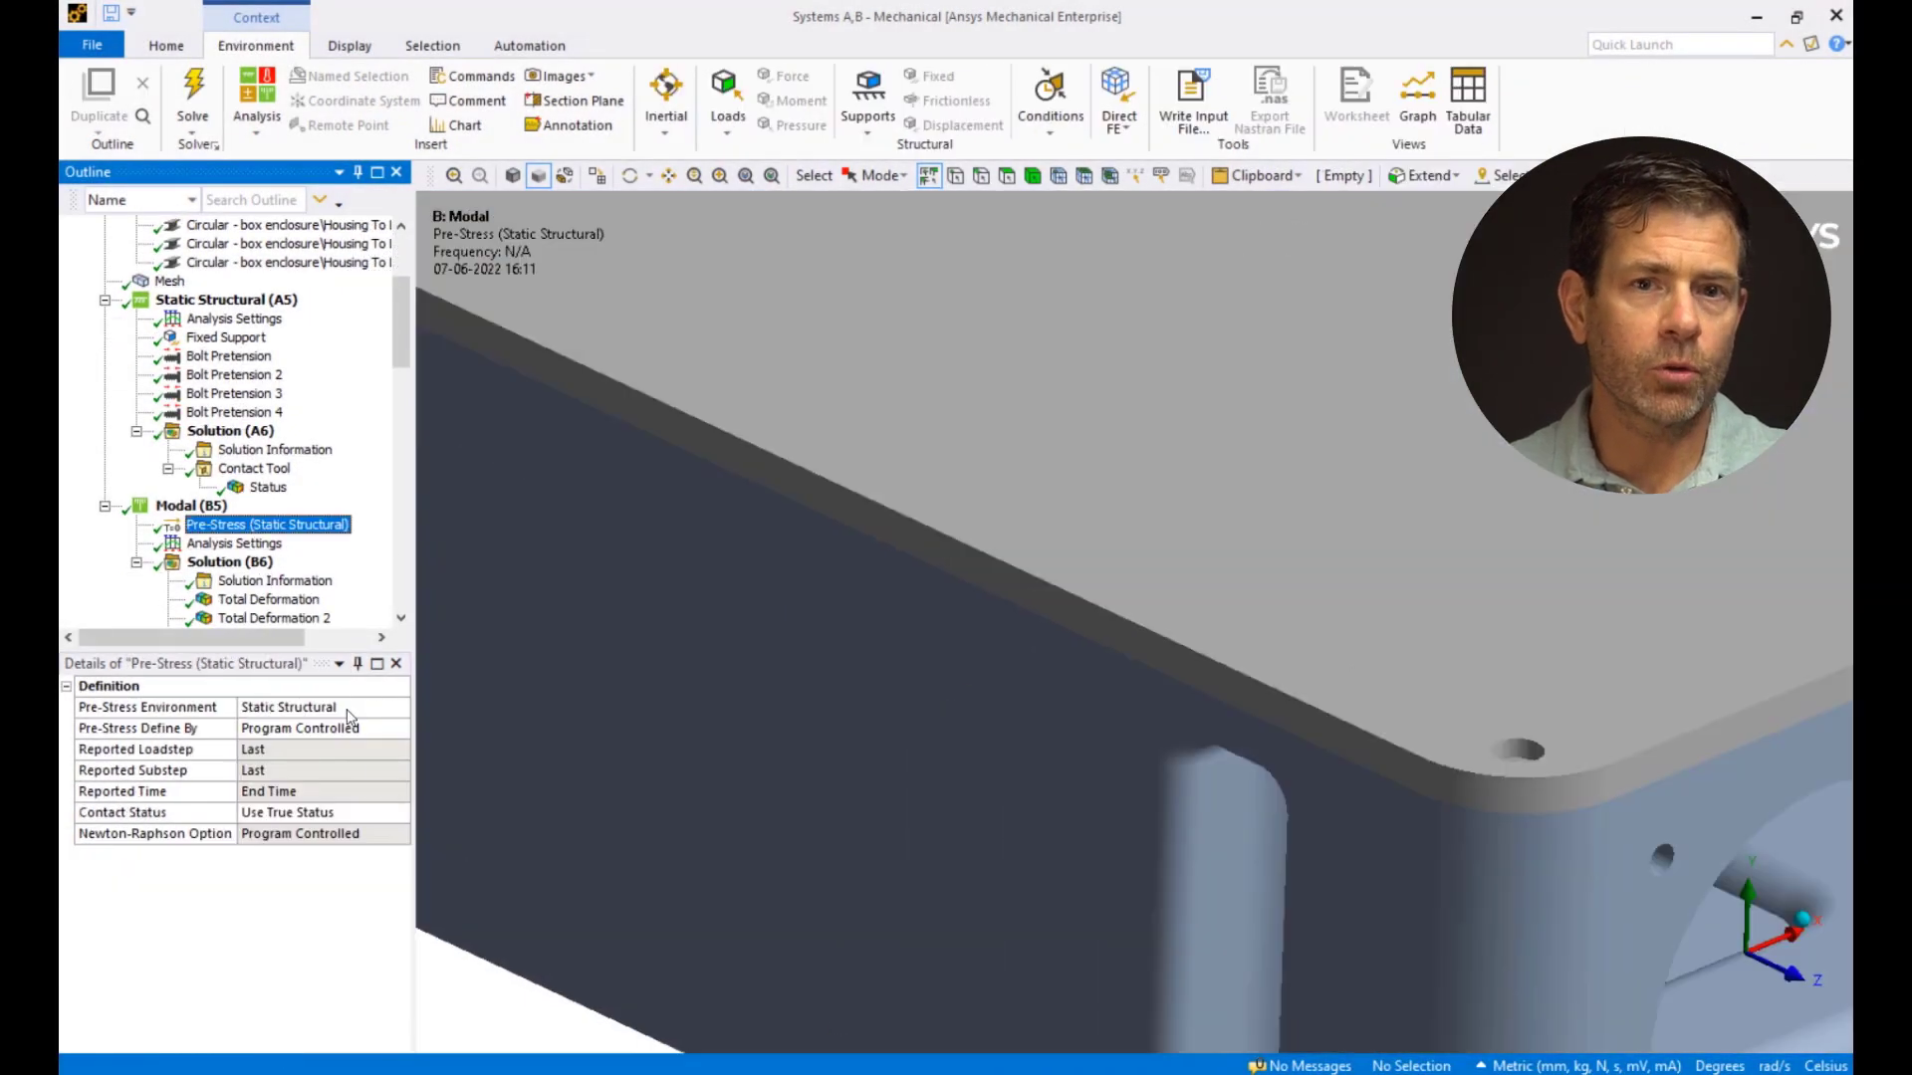
click(401, 820)
click(401, 819)
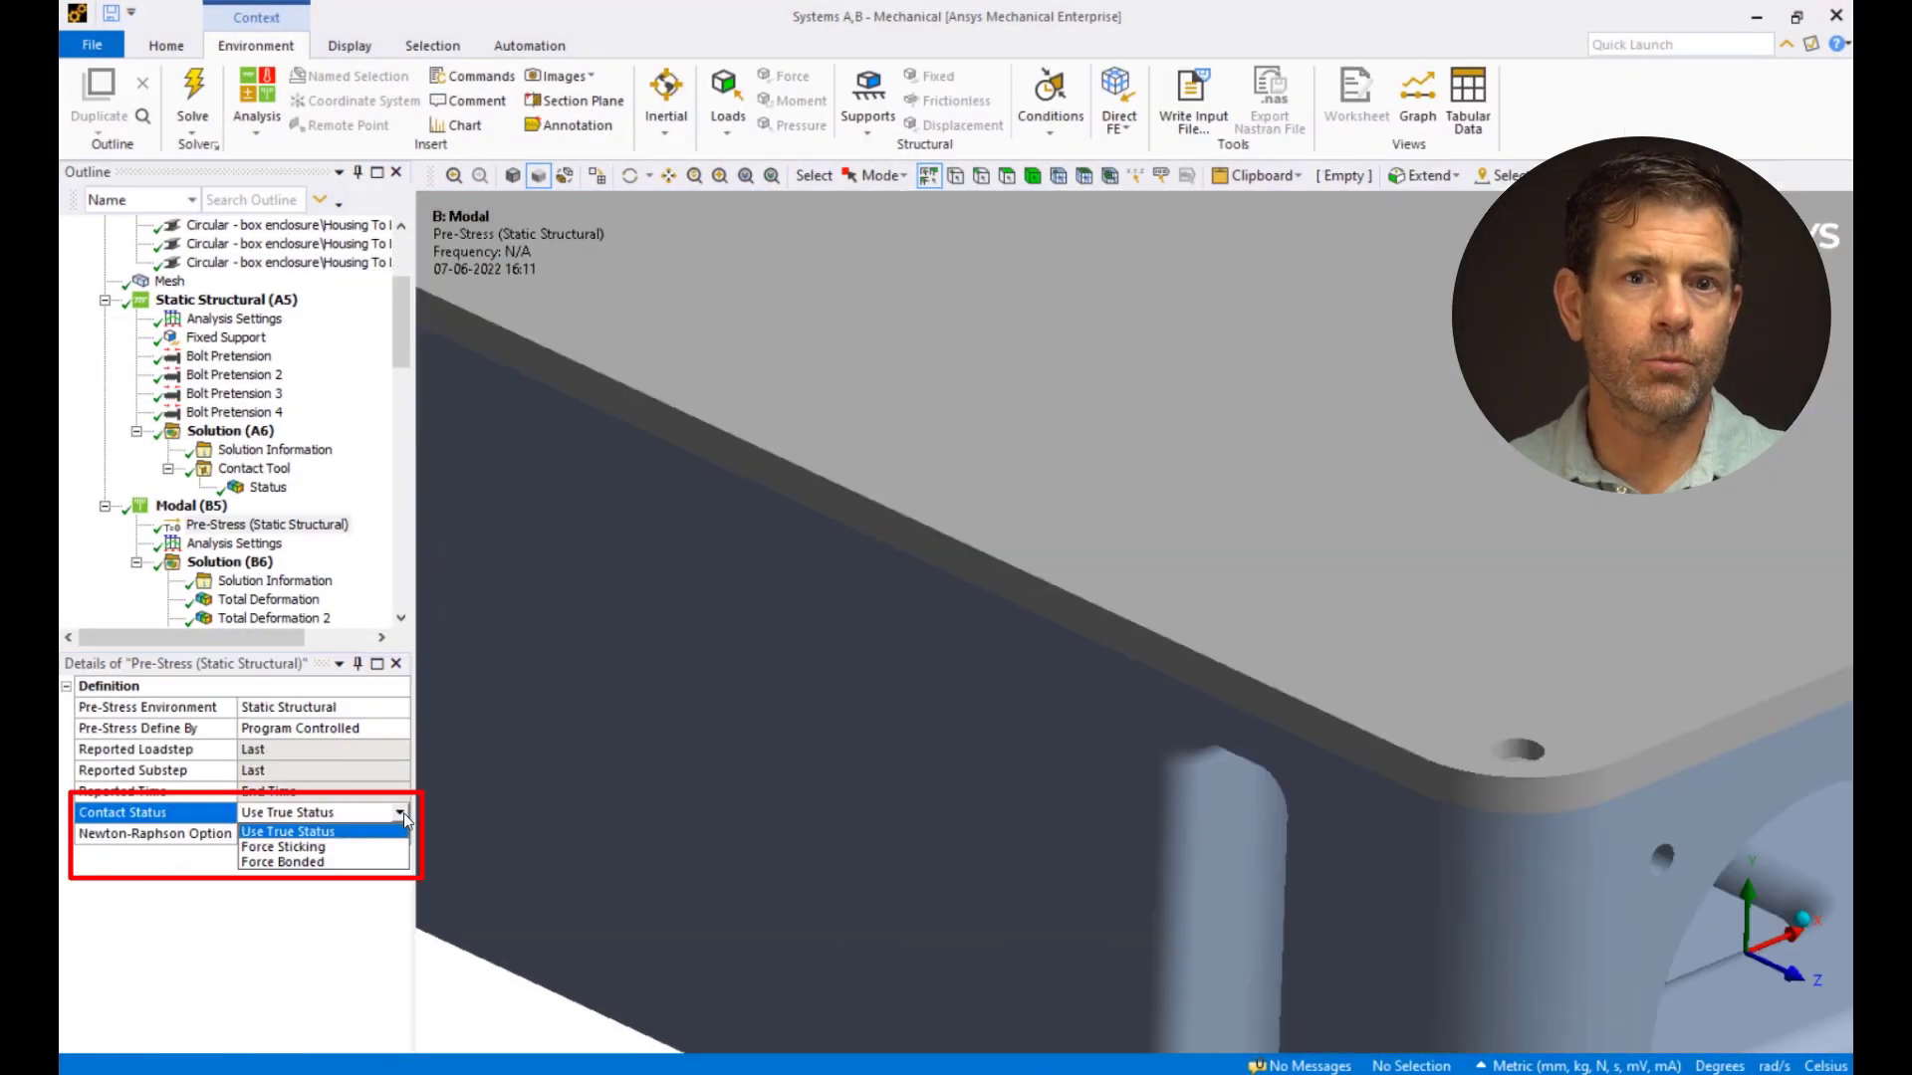
click(392, 866)
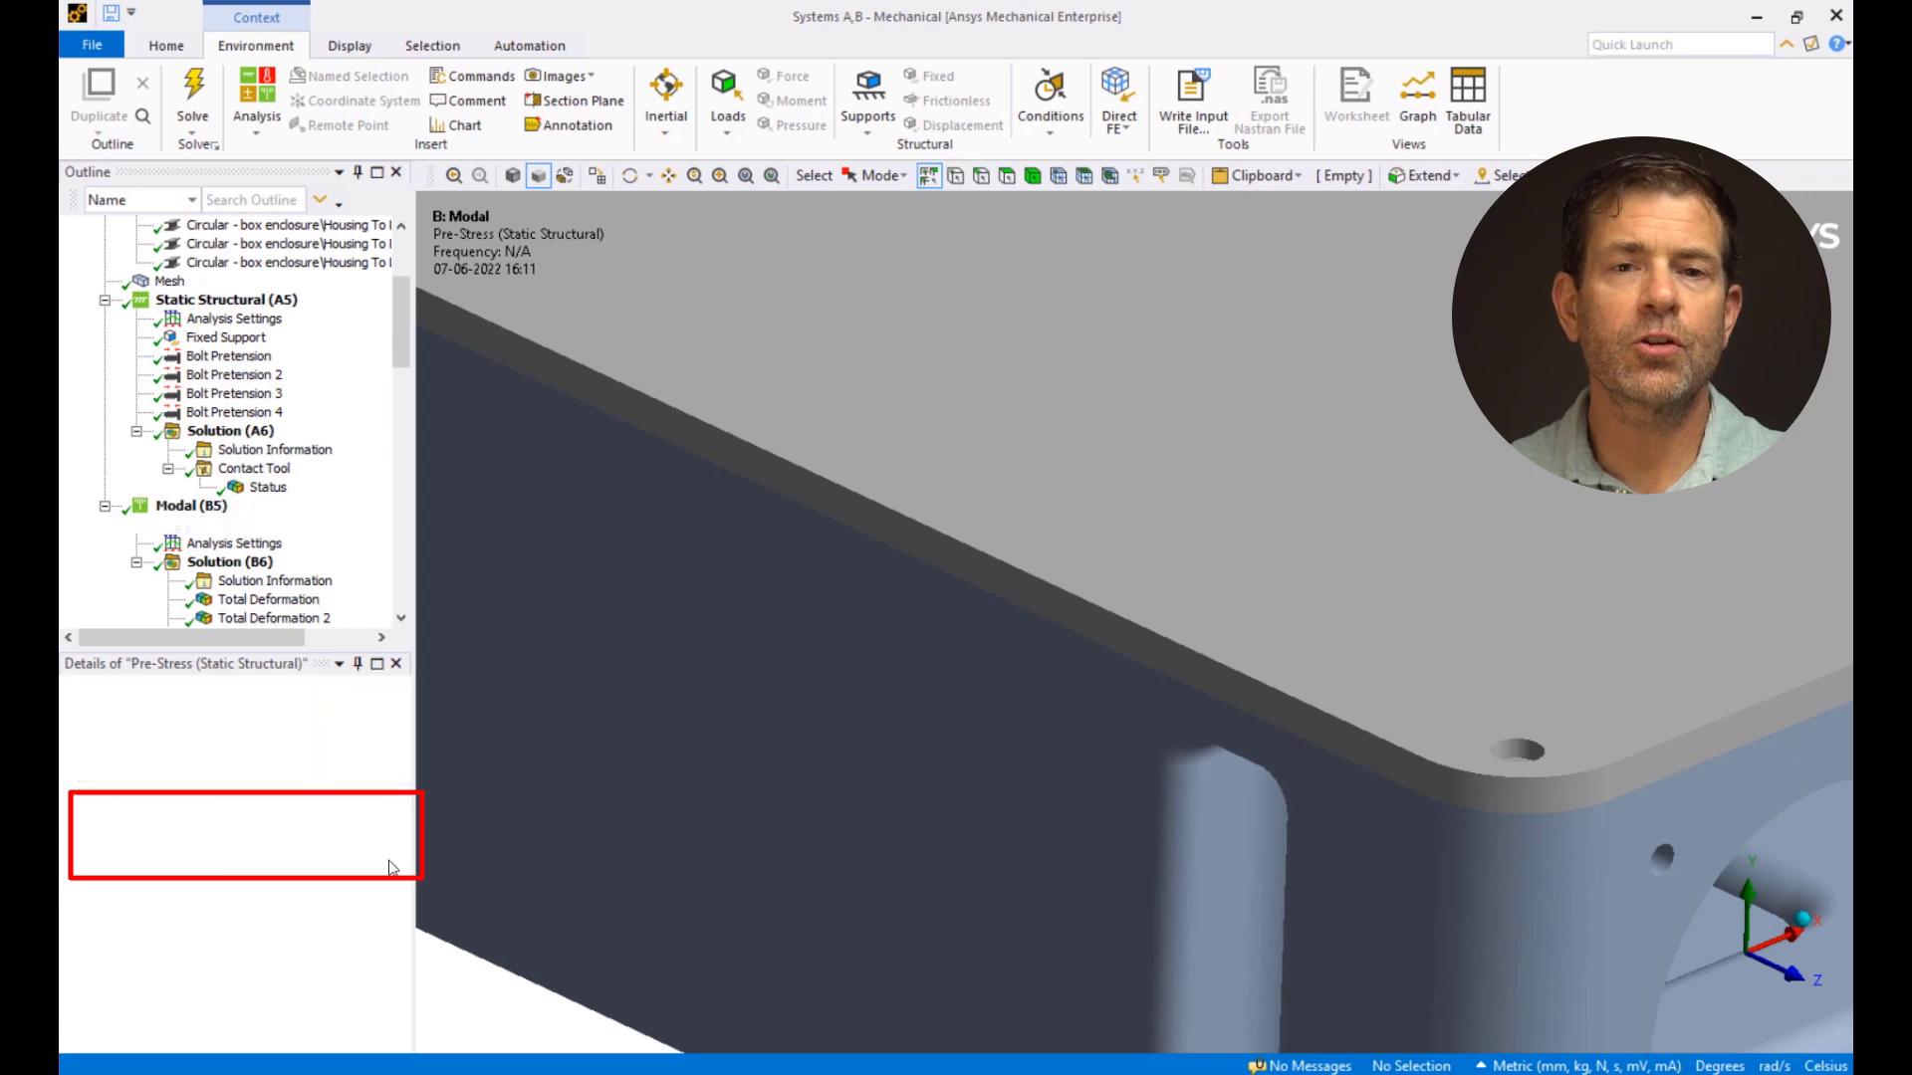
right_click(239, 562)
click(289, 606)
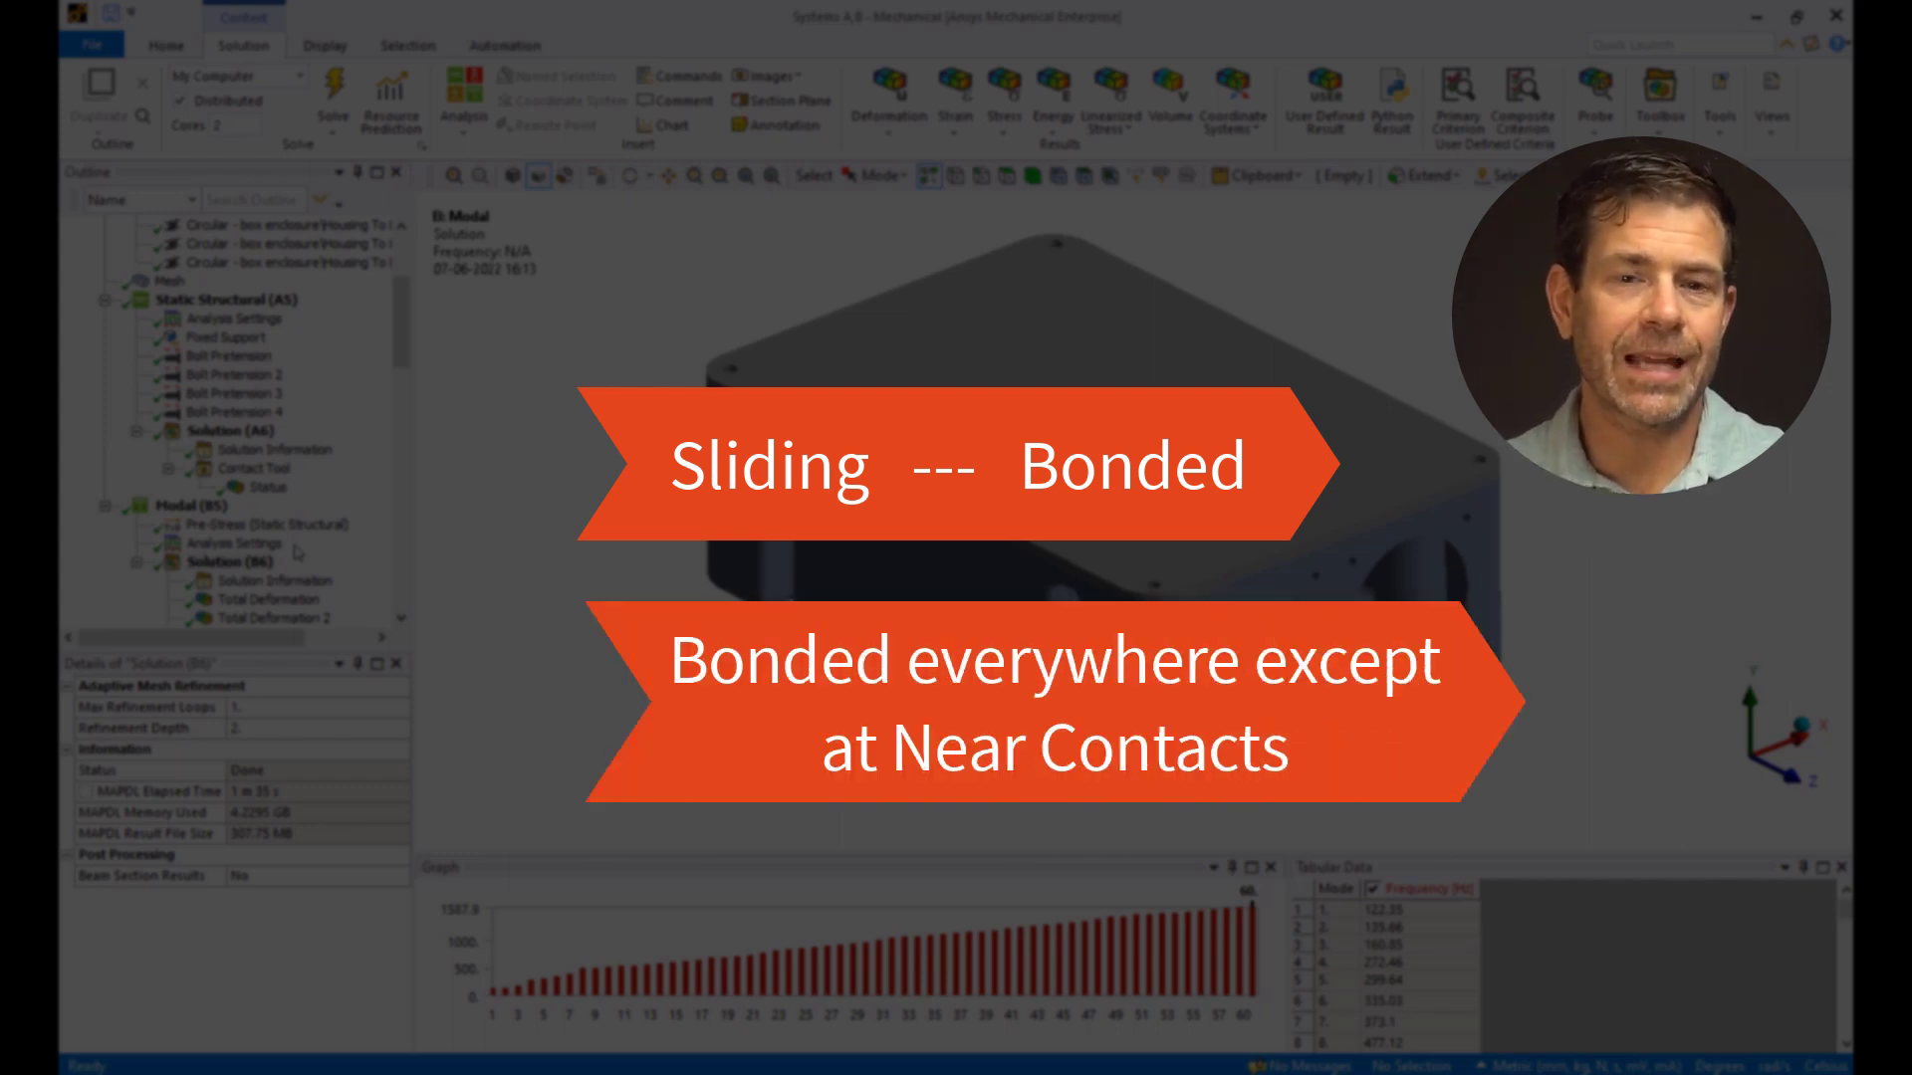
Step: Display Total Deformation 39 at the 0.5x Auto scale, animate it to examine the lid-to-housing interface, and pause the animation
scroll(297, 550, down, 9)
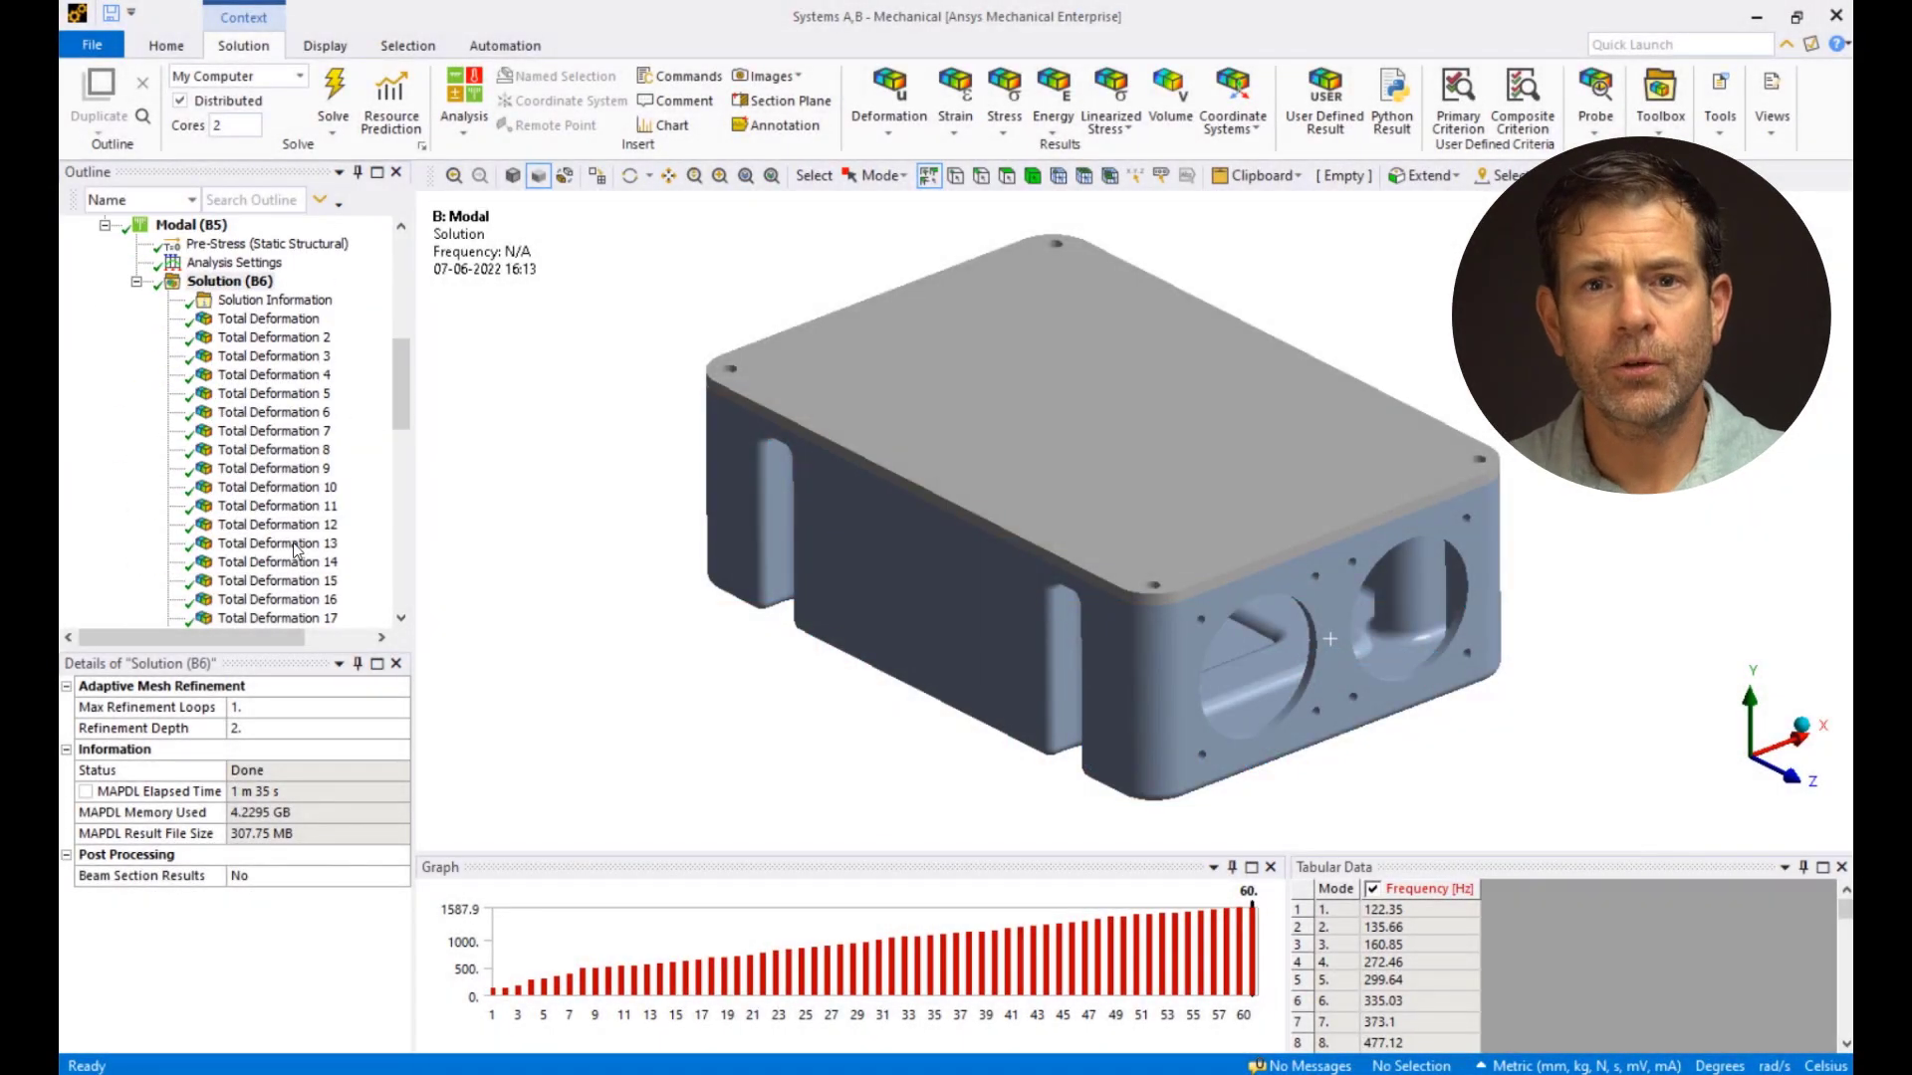
scroll(297, 551, down, 4)
click(284, 580)
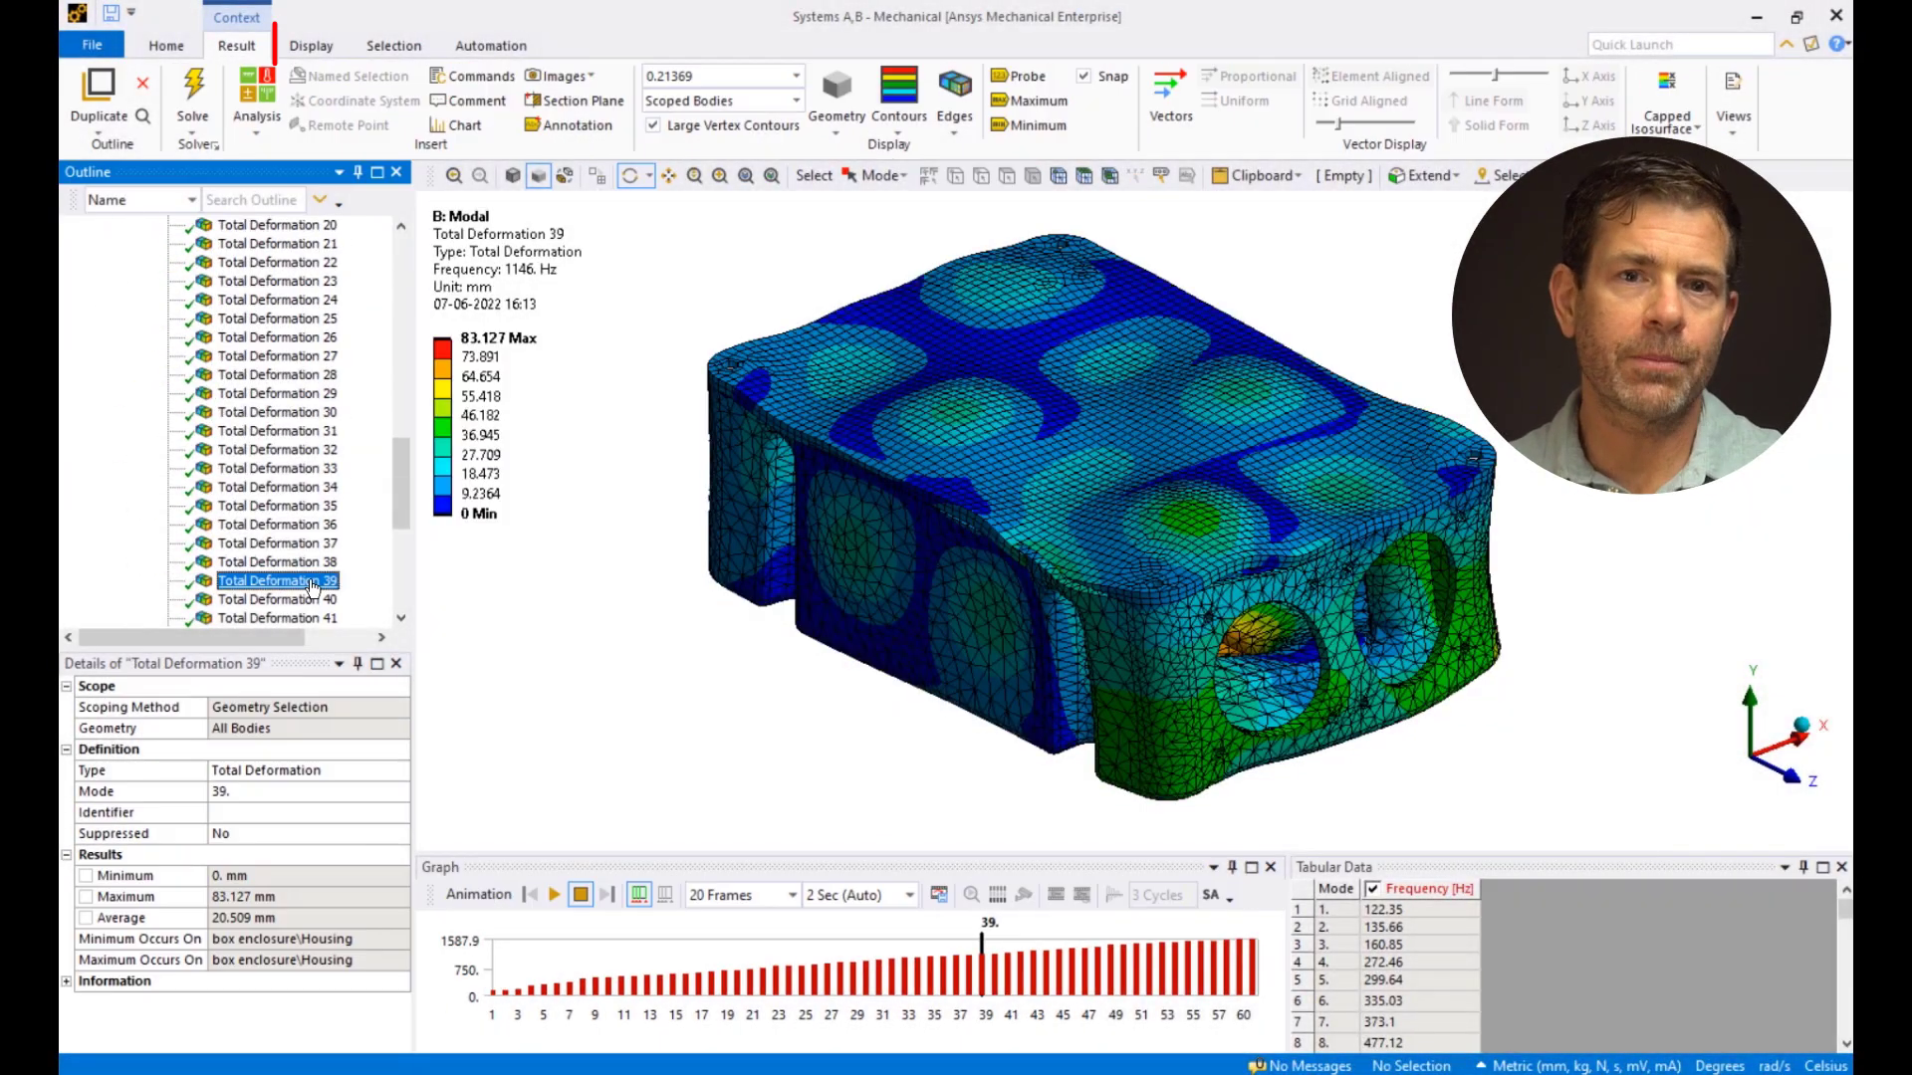
click(797, 76)
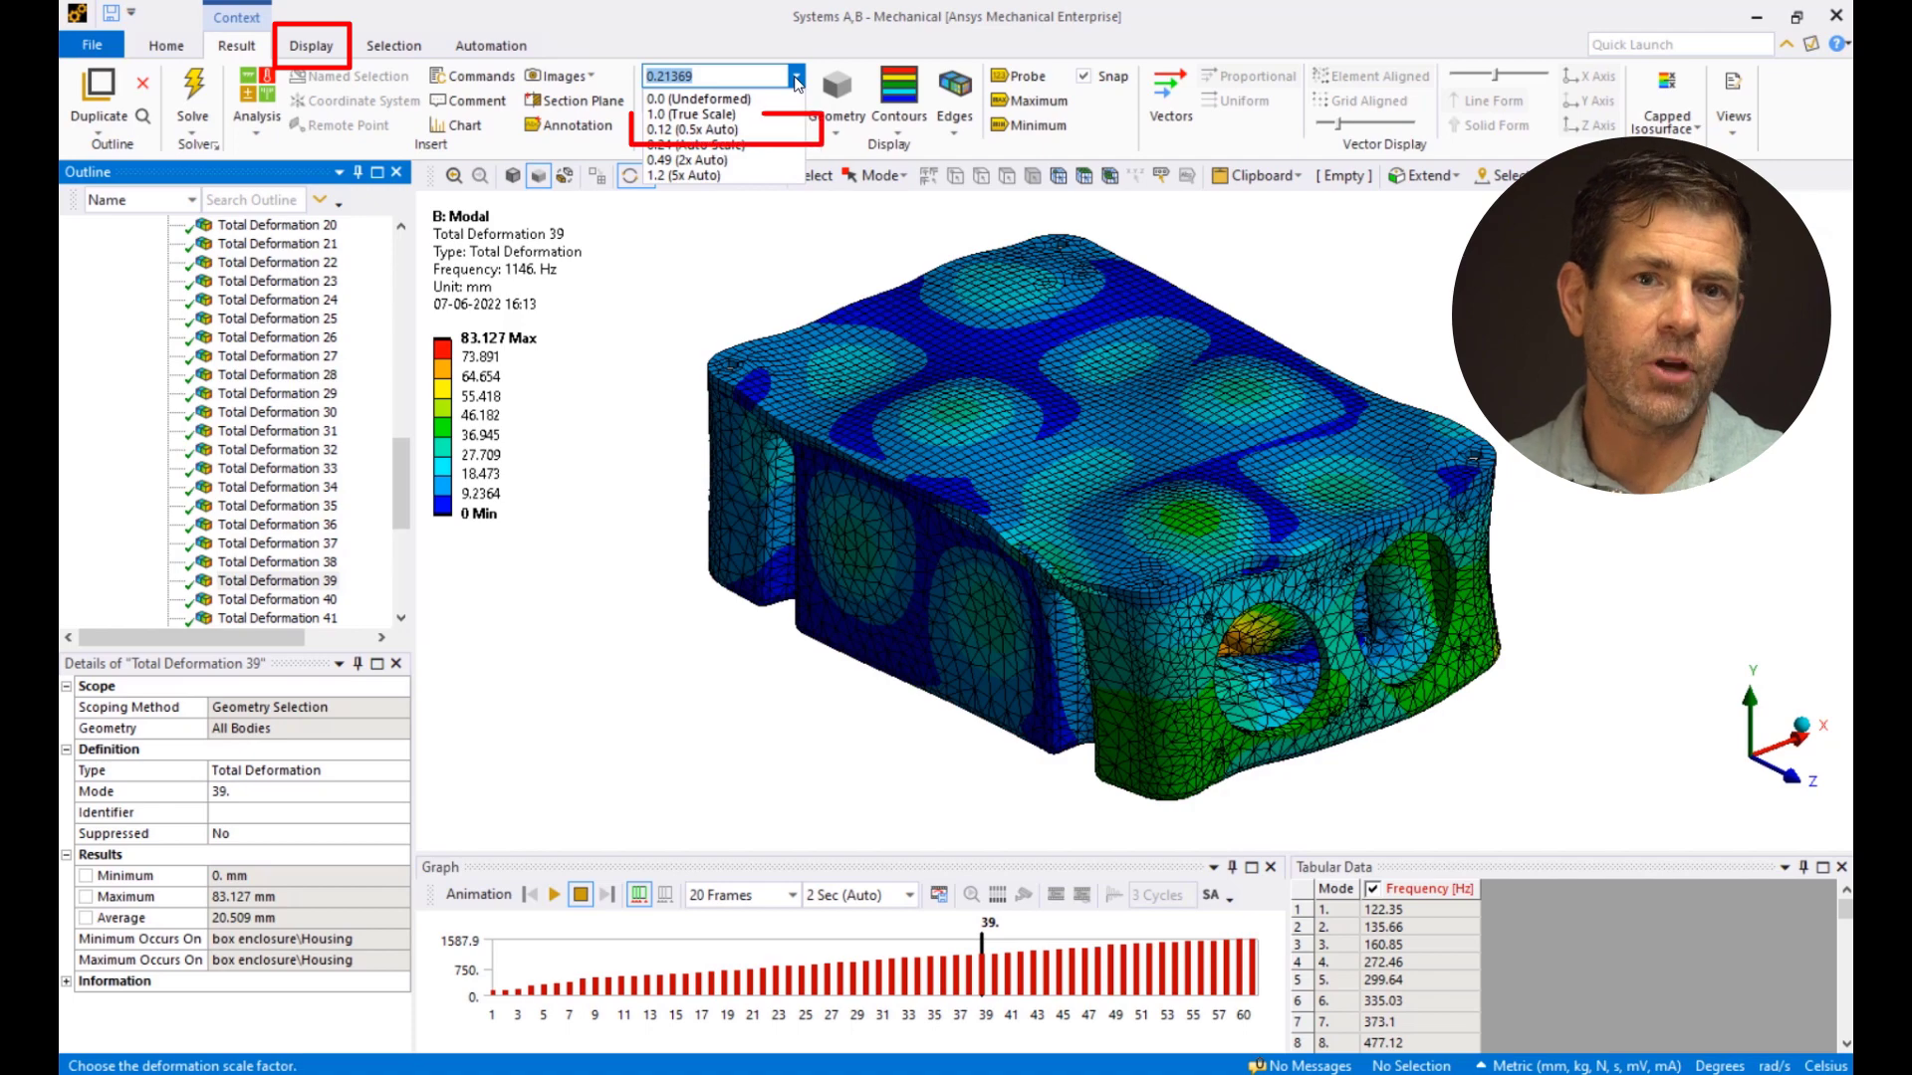
click(692, 129)
drag(832, 696, 862, 680)
click(554, 894)
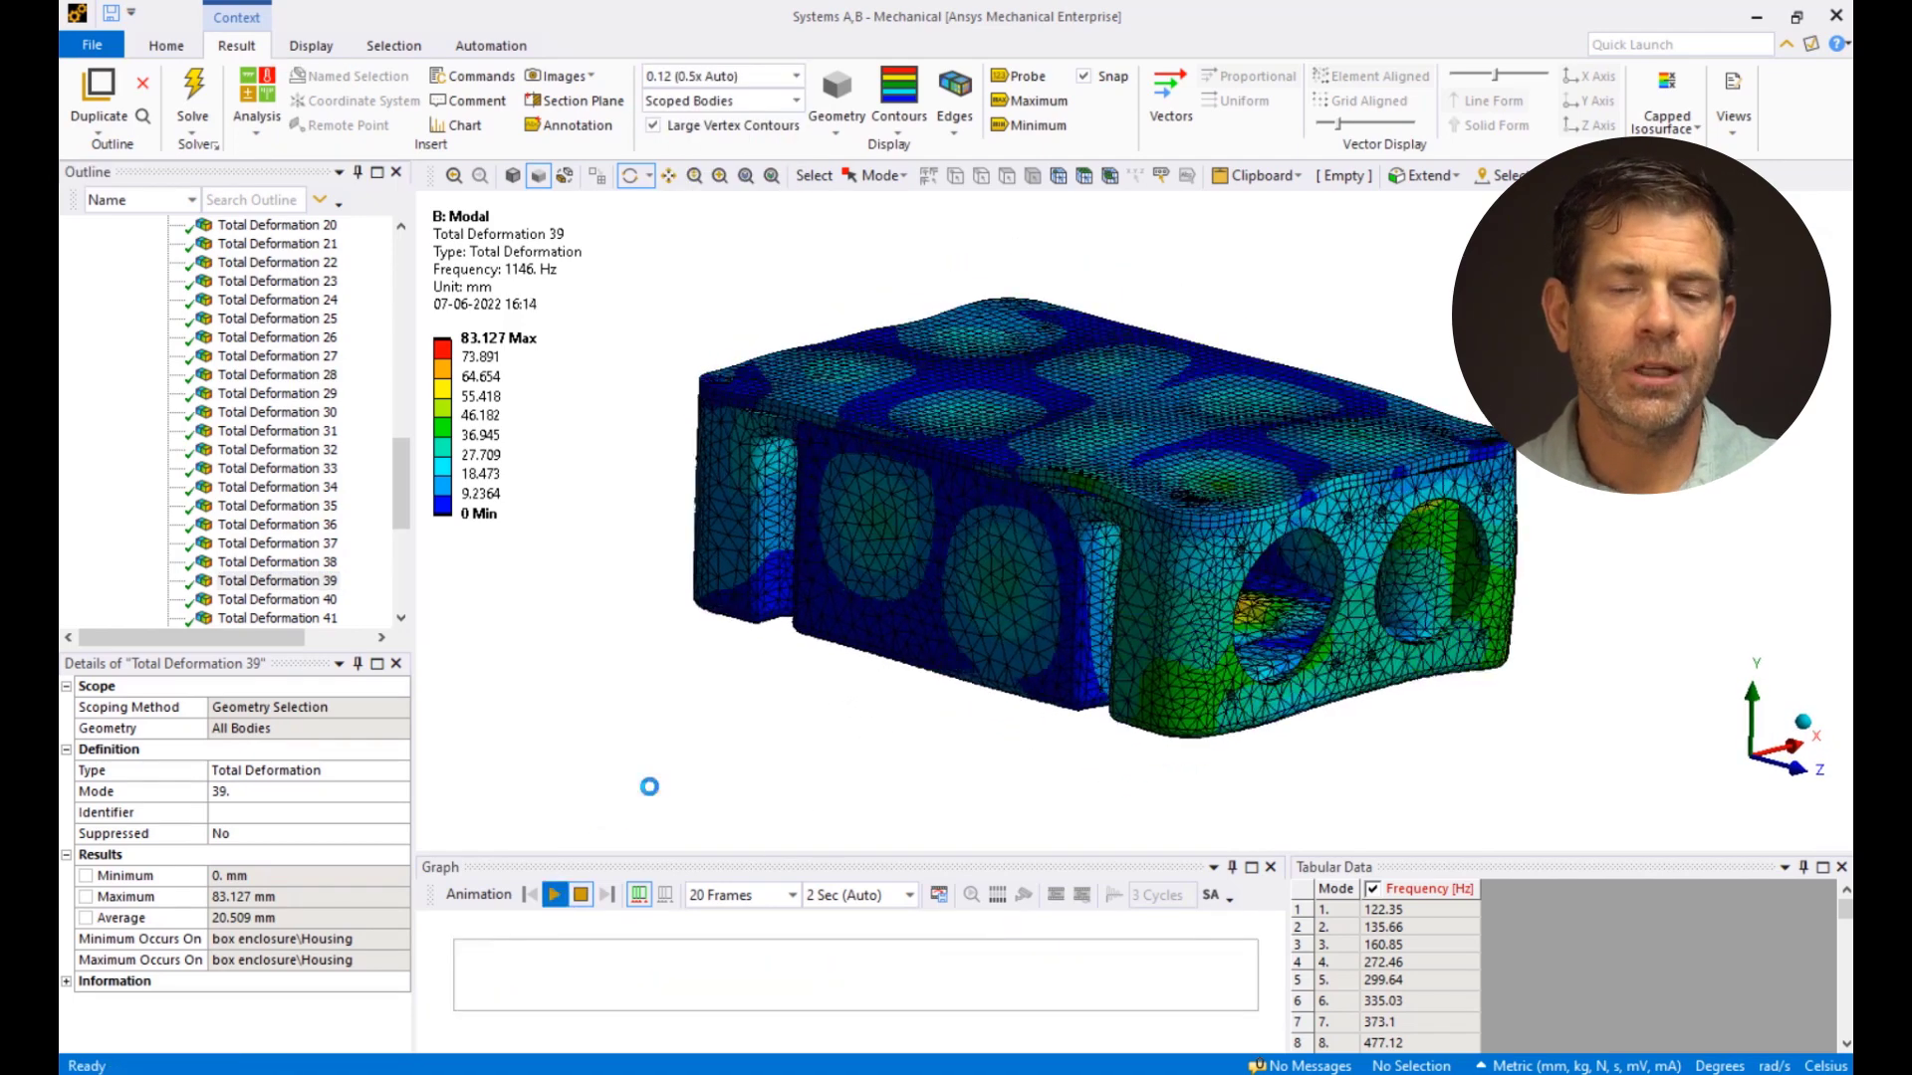
right_drag(939, 414, 1194, 566)
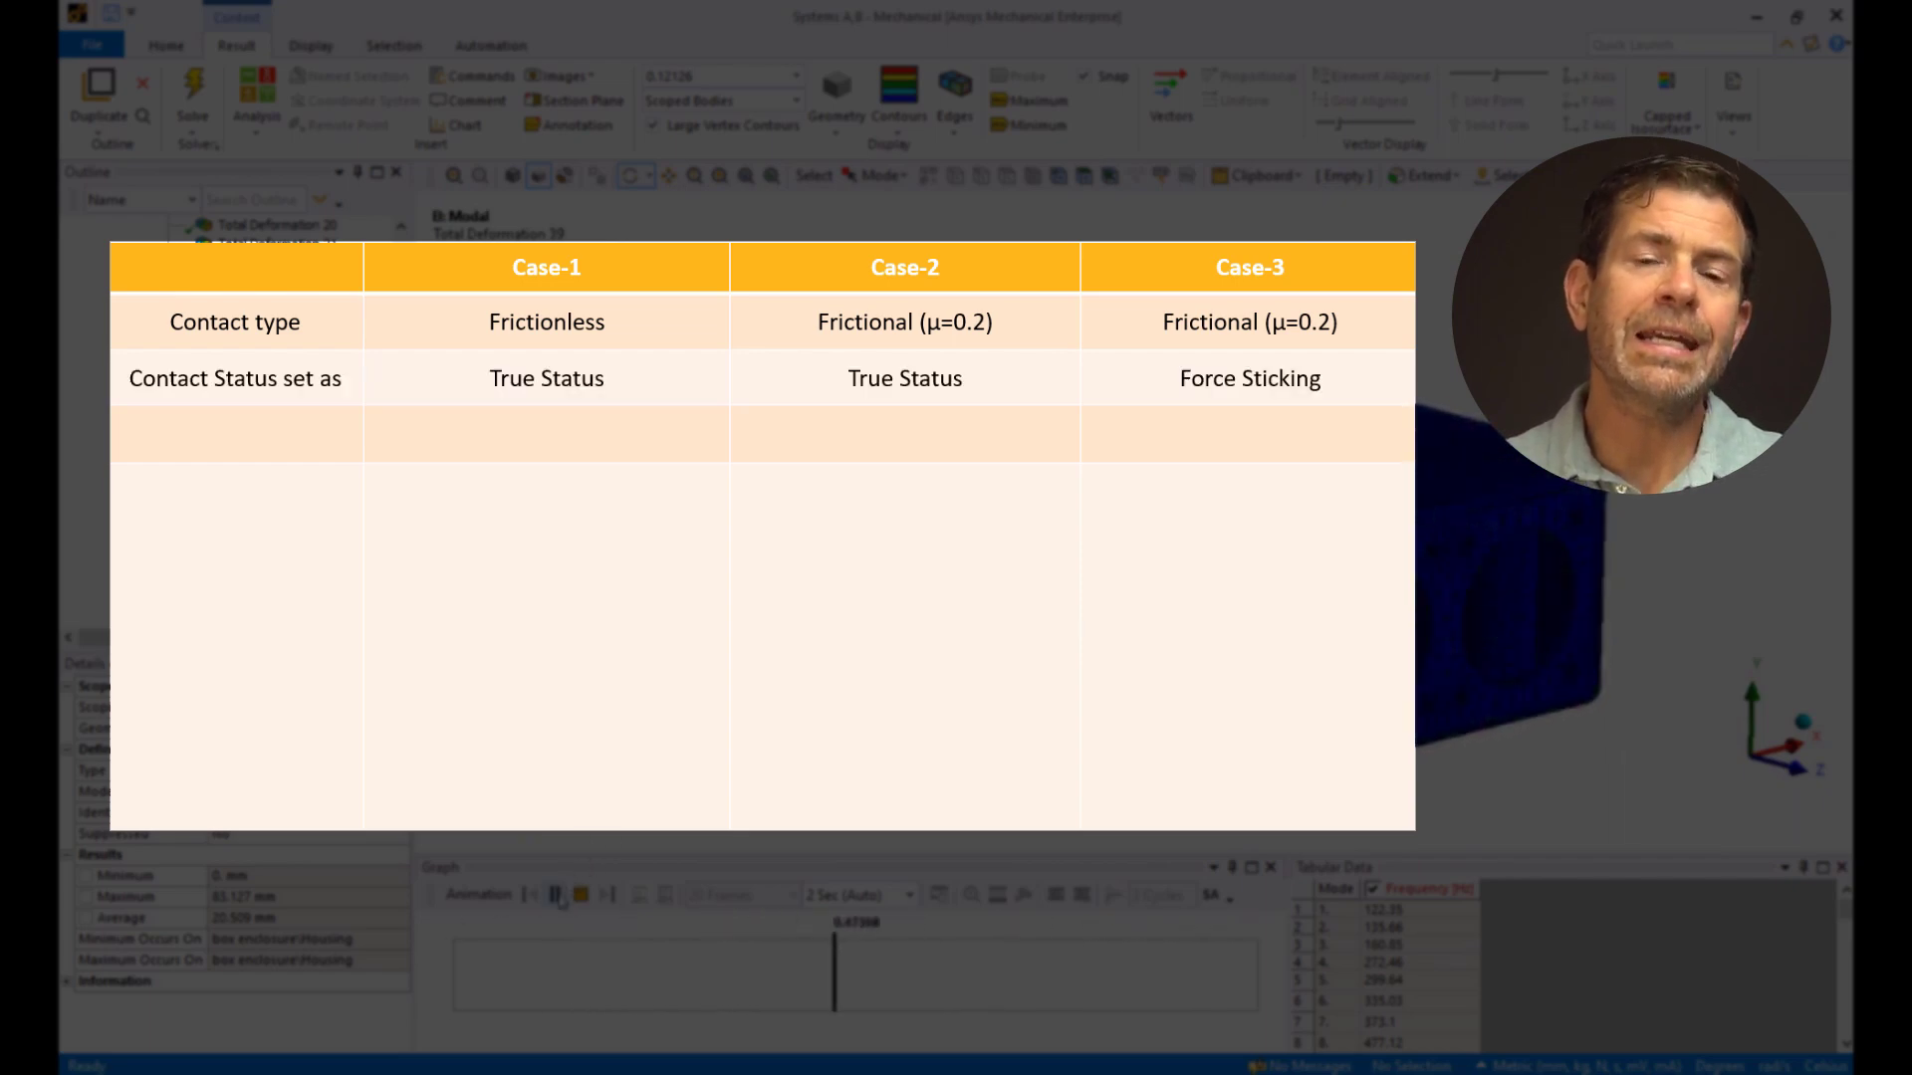
click(556, 895)
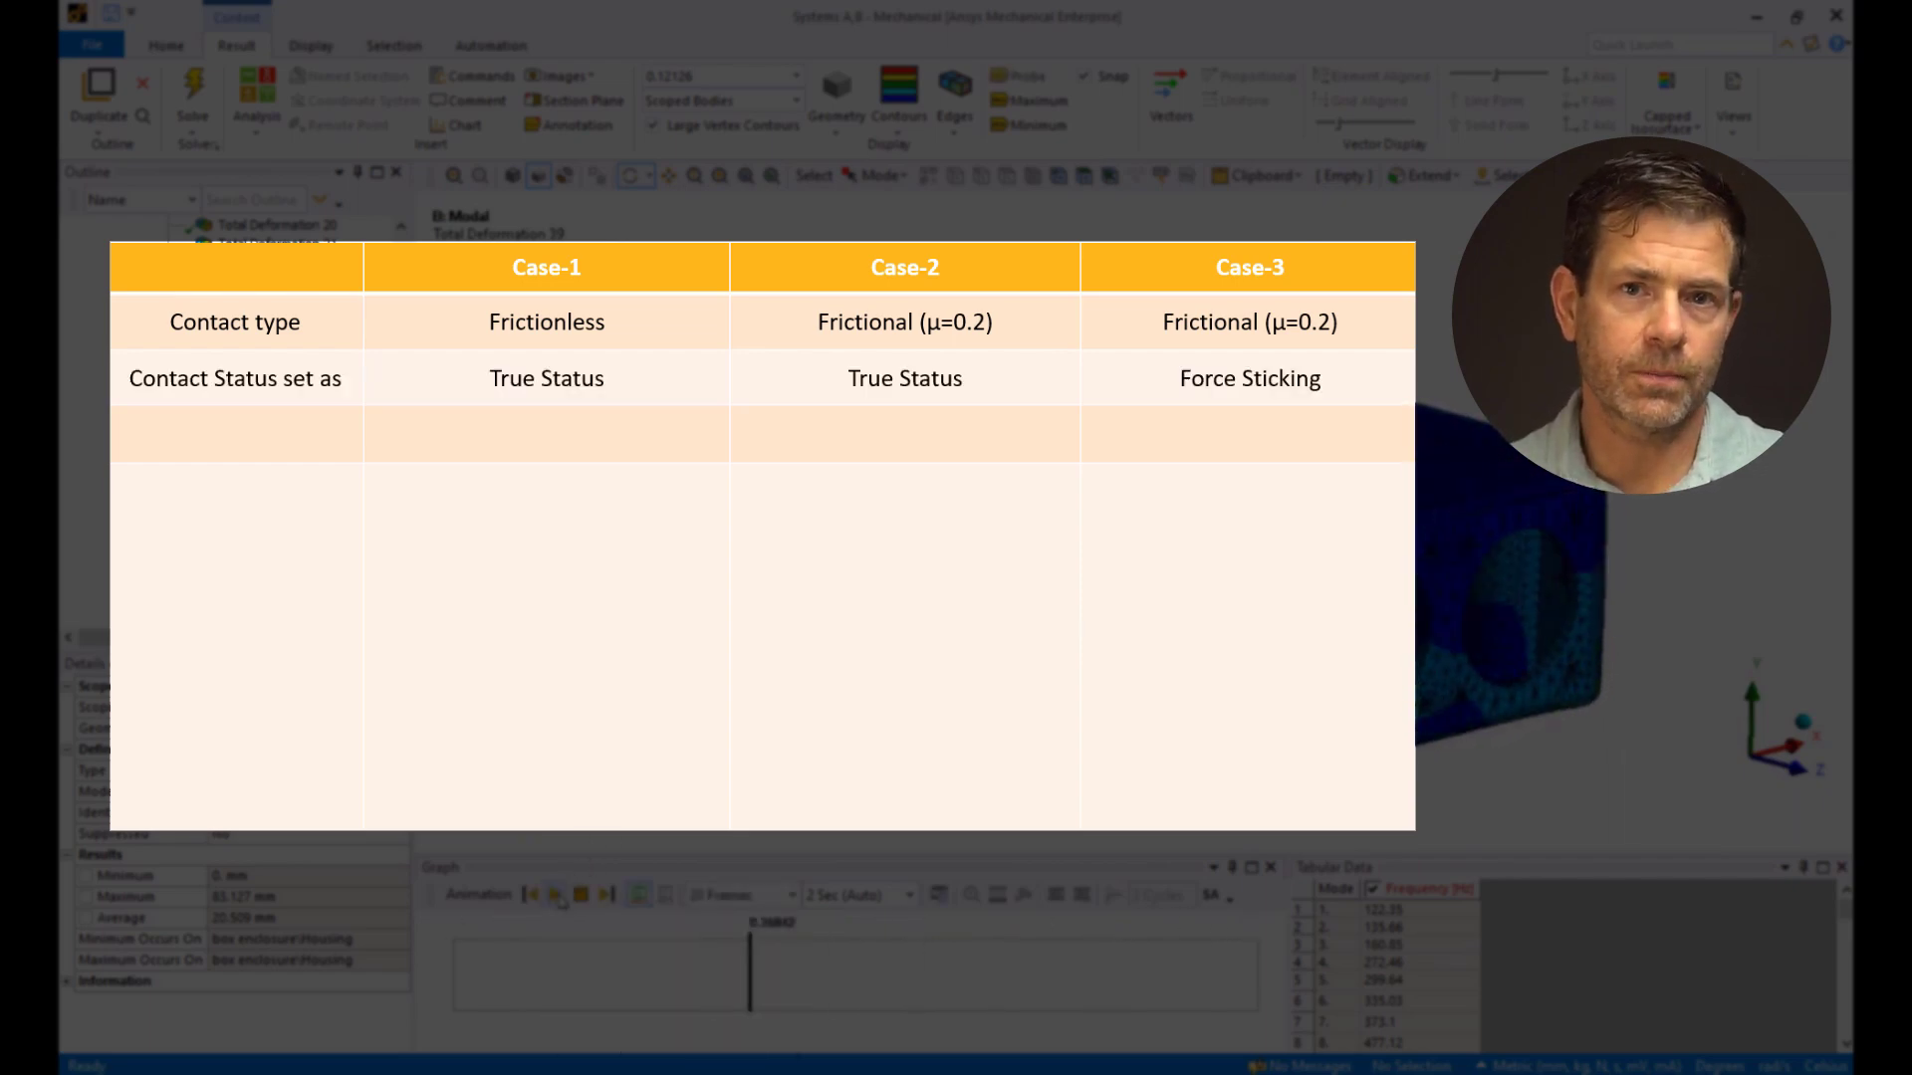